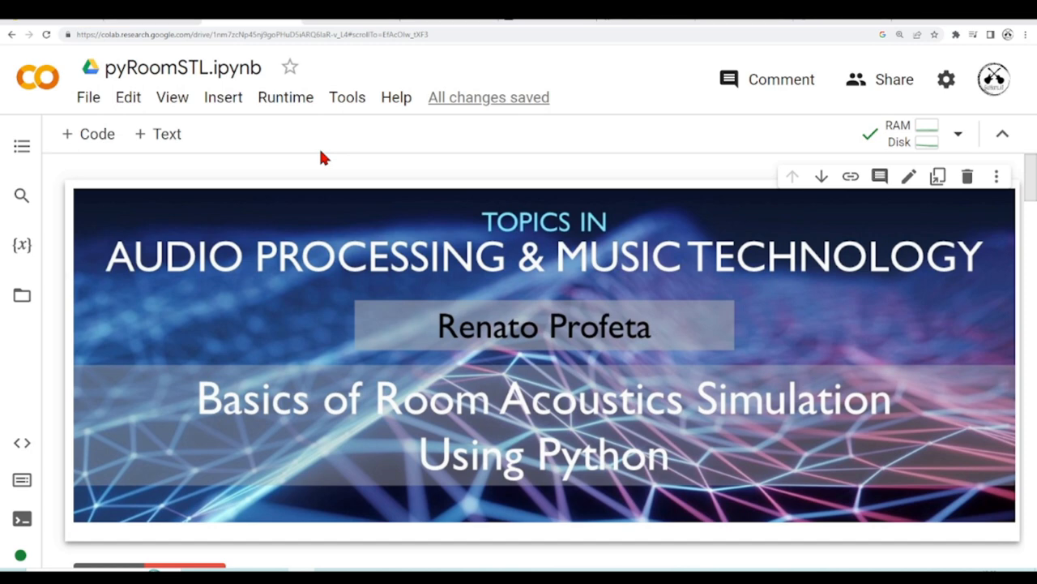
scroll(373, 243, "down", 3)
scroll(438, 304, "down", 2)
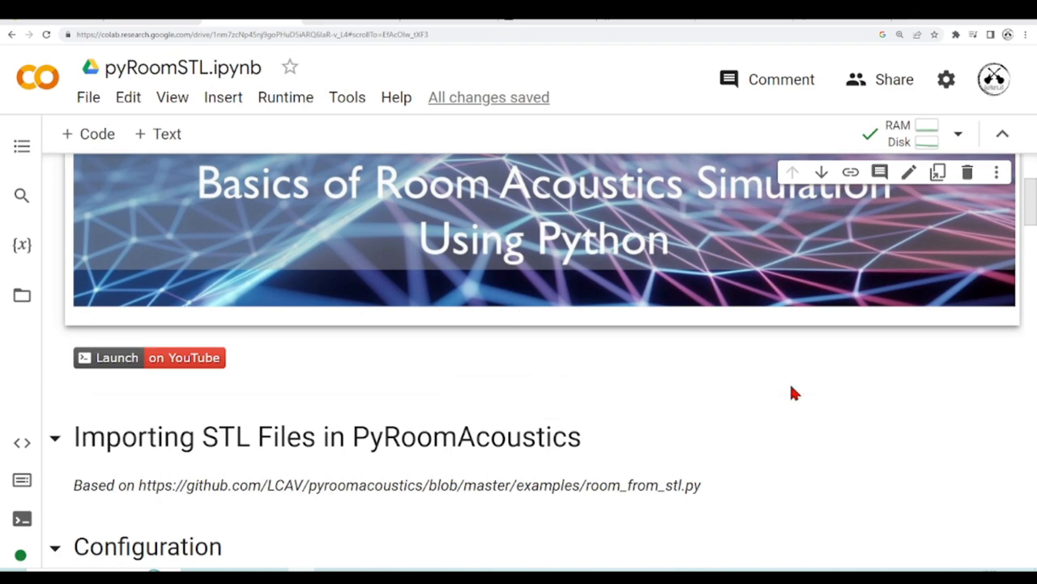
scroll(794, 392, "down", 2)
scroll(794, 392, "down", 2)
scroll(794, 392, "down", 2)
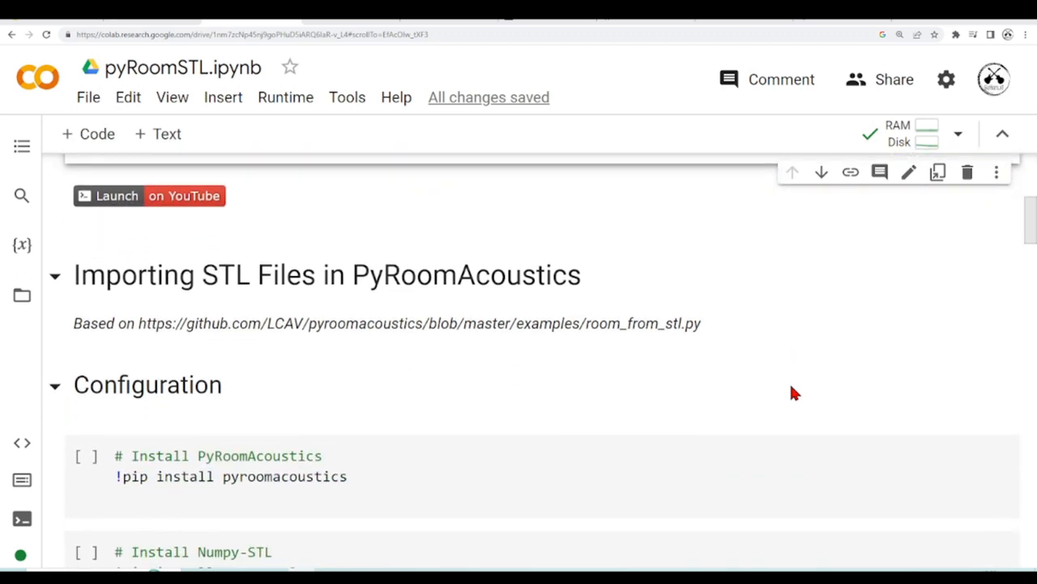
scroll(793, 392, "down", 1)
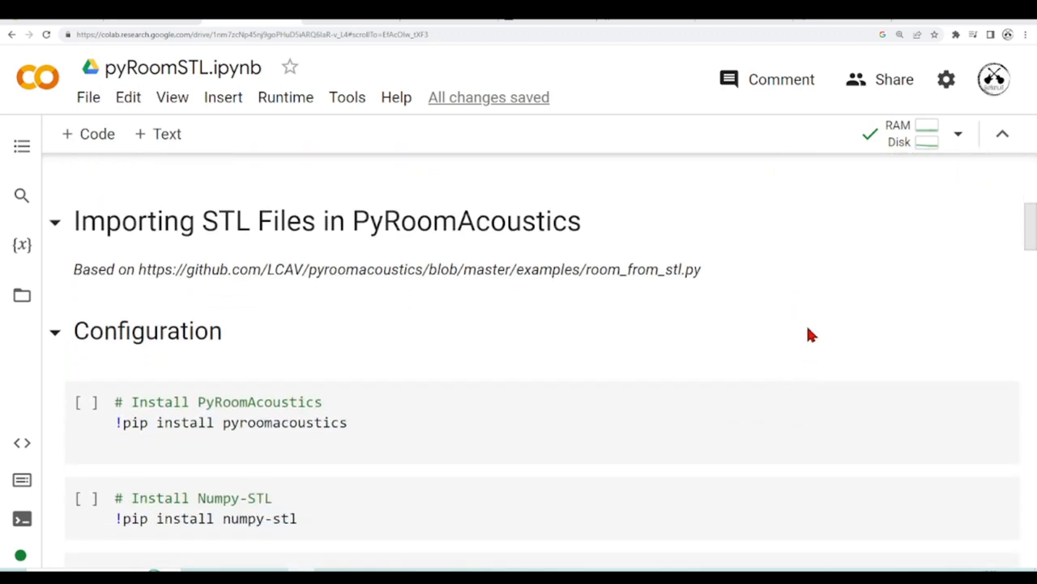
Run the PyRoomAcoustics install cell, installing pyroomacoustics 0.7.3
left_click(468, 409)
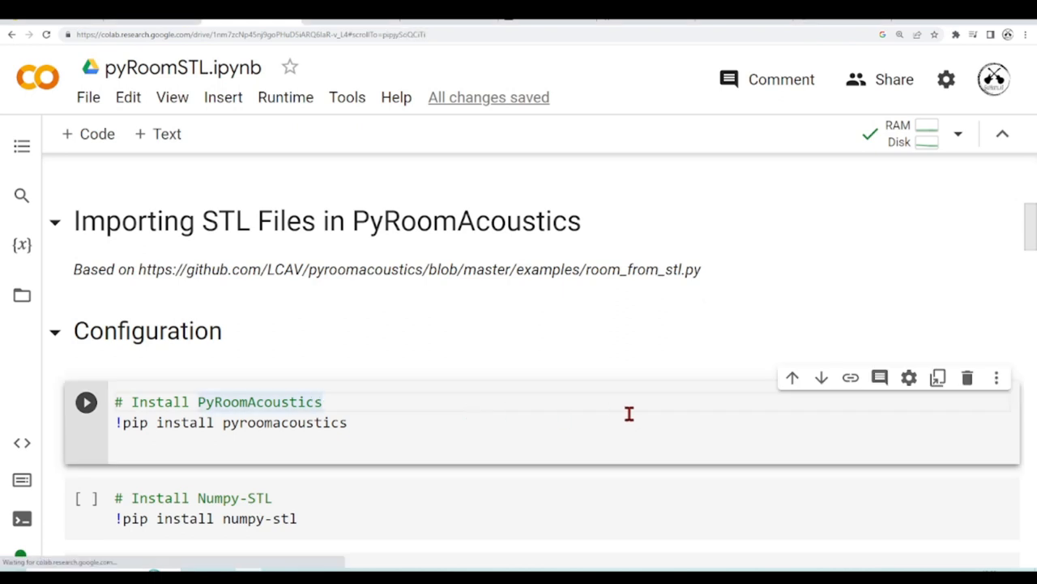
key("shift+Return")
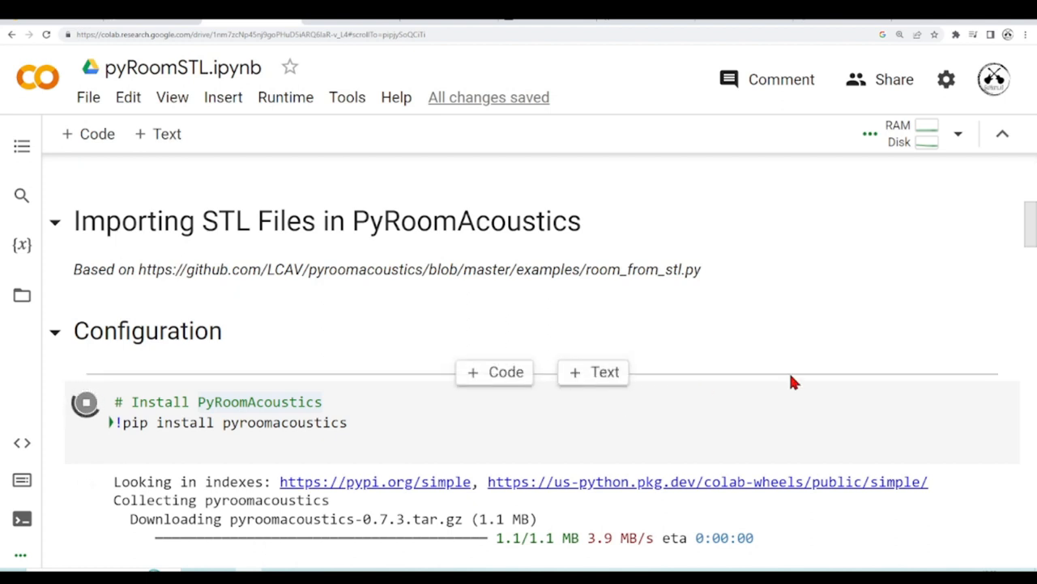
scroll(389, 393, "down", 1)
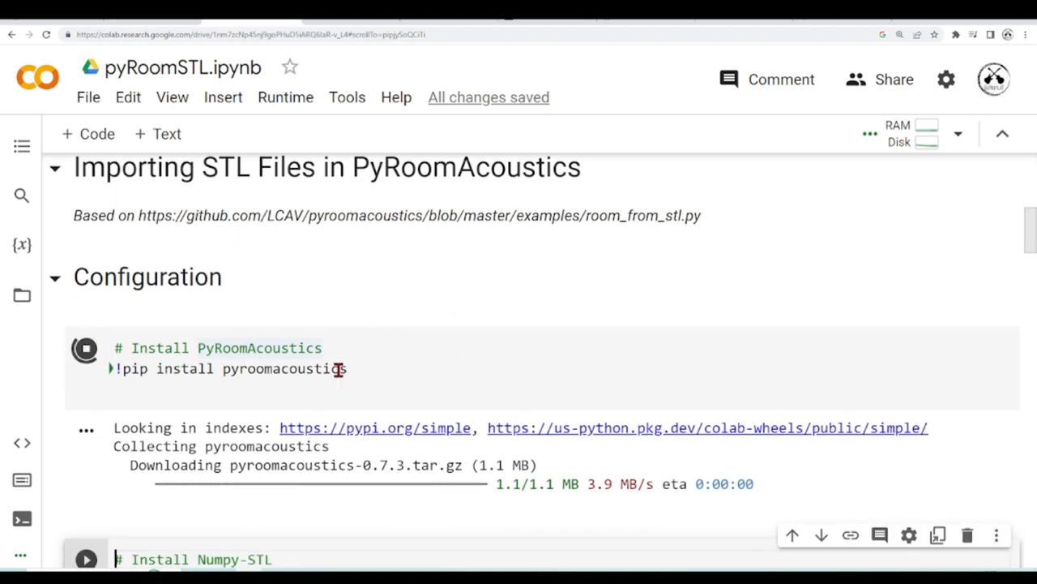
scroll(393, 350, "down", 1)
scroll(325, 325, "down", 1)
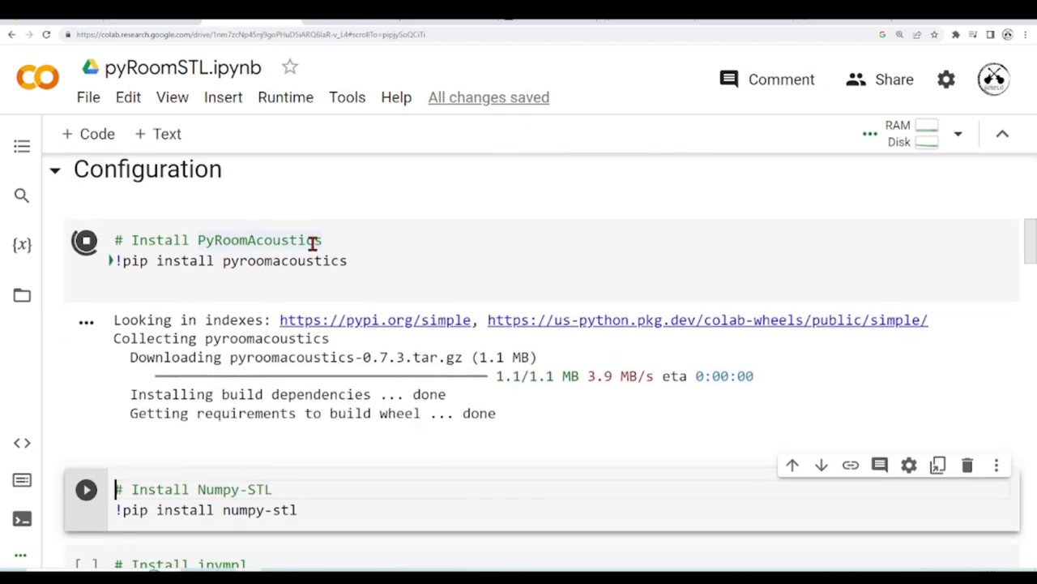
scroll(487, 243, "down", 1)
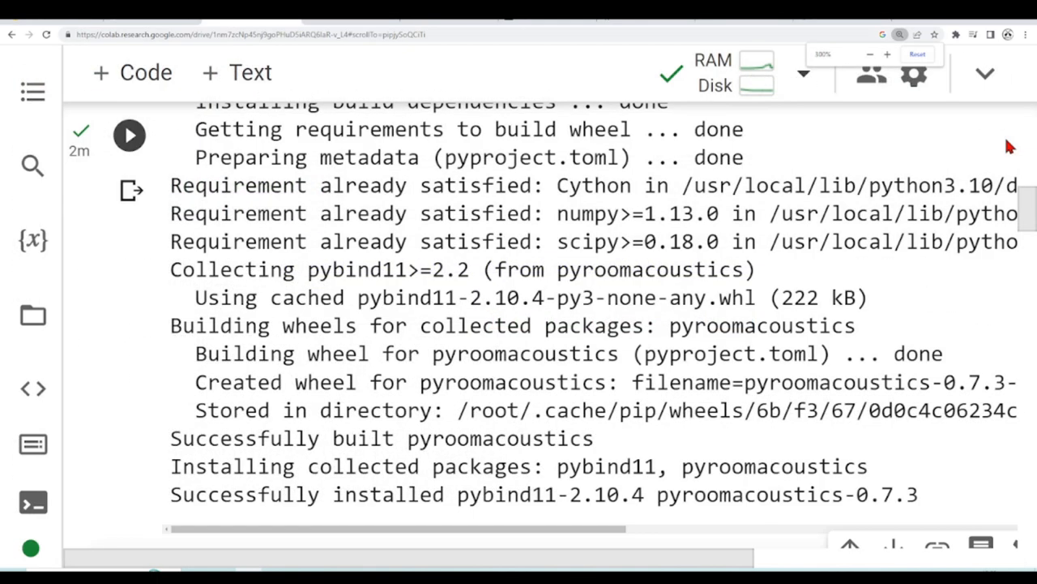
scroll(527, 328, "down", 1)
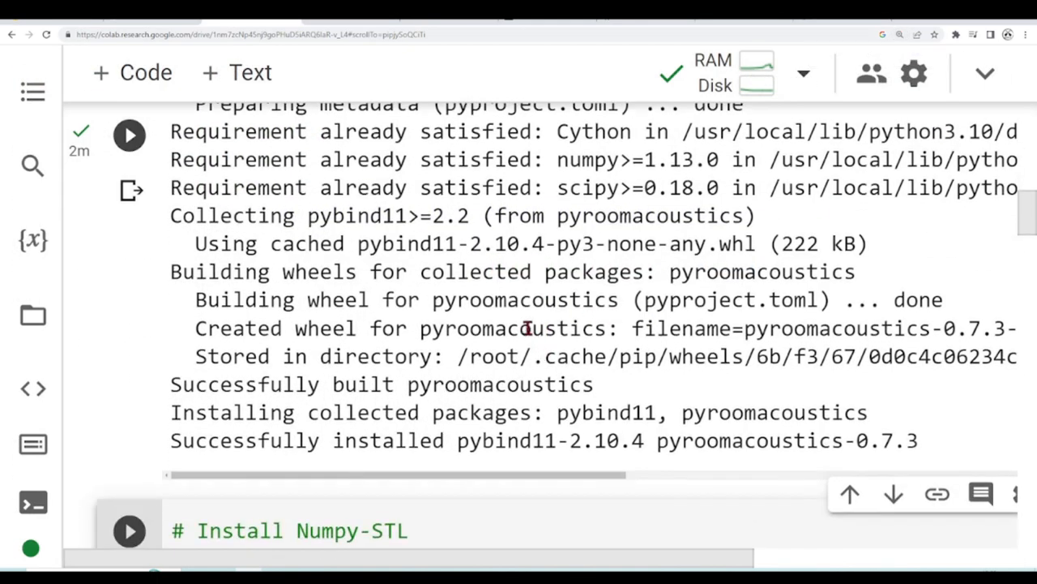
scroll(527, 316, "down", 1)
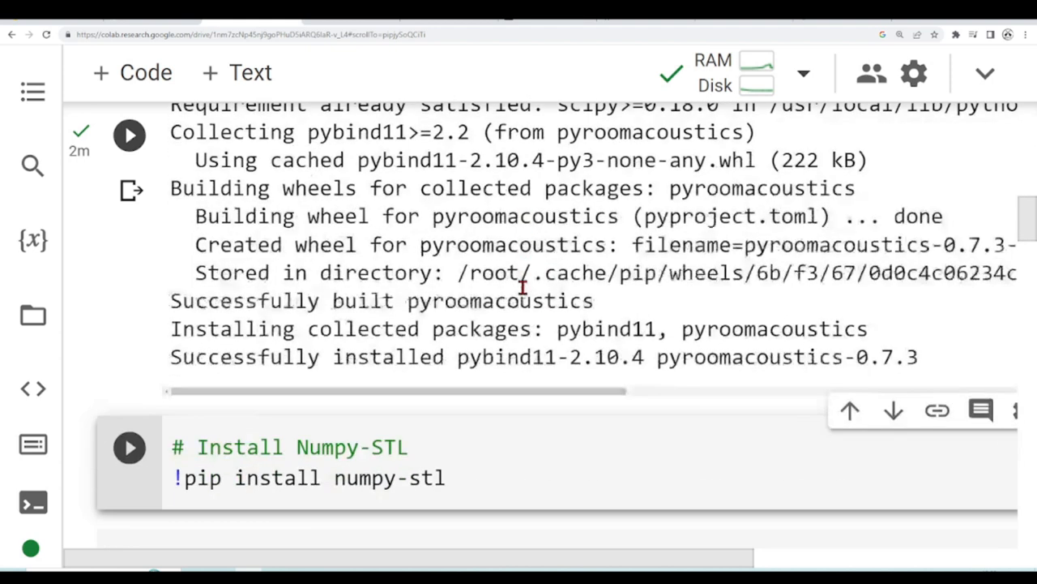
scroll(527, 300, "down", 1)
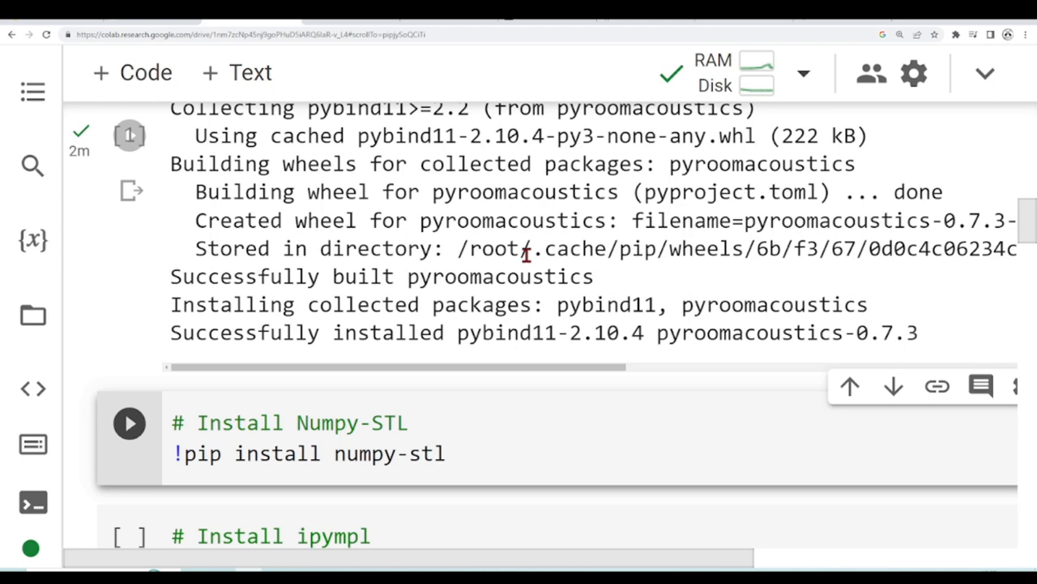
Switch to the numpy-stl readthedocs page to read its description
left_click(547, 28)
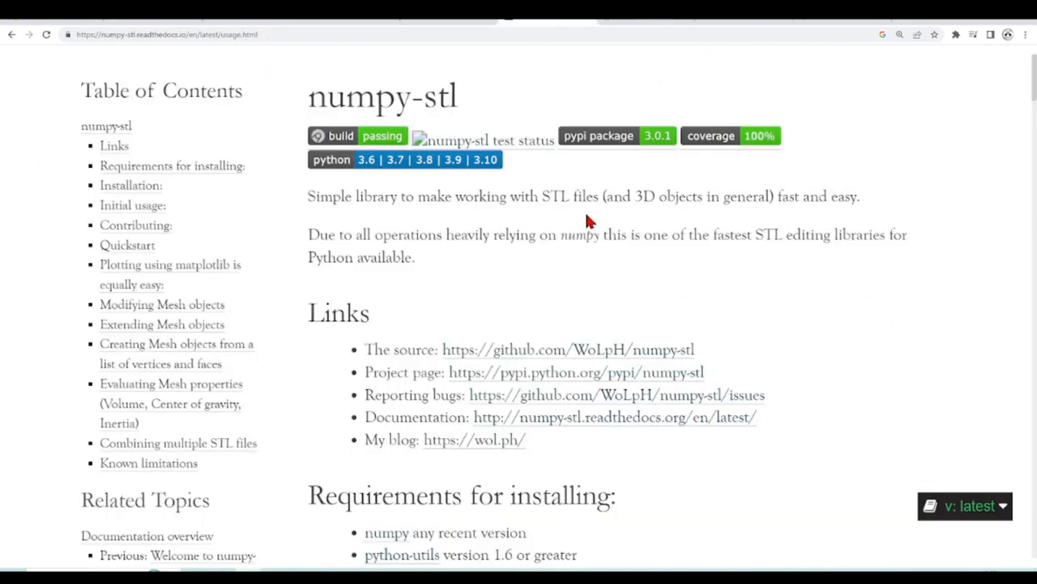
scroll(588, 219, "up", 2)
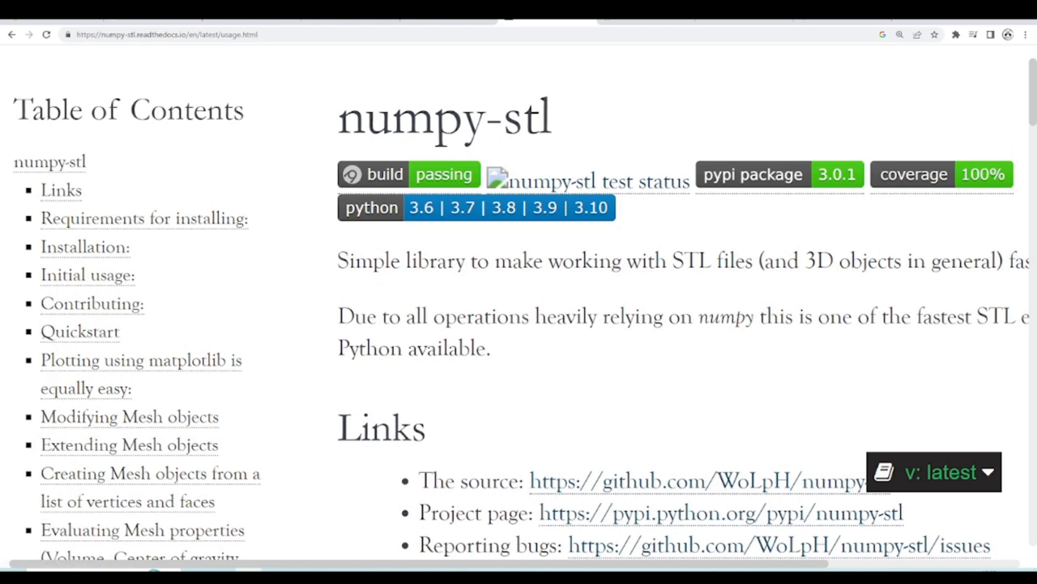
left_click_drag(733, 567, 880, 568)
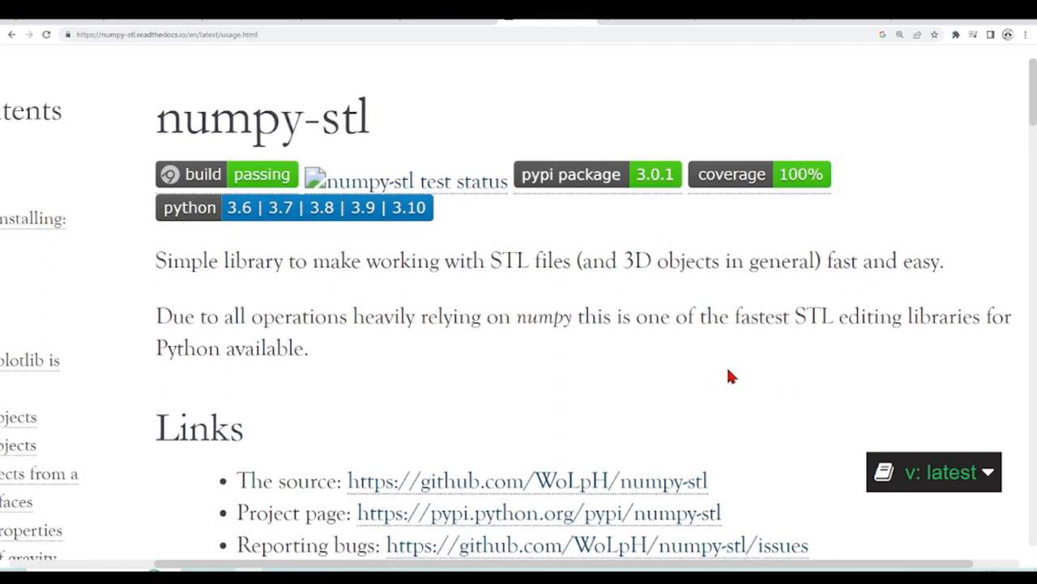
scroll(726, 365, "down", 2)
scroll(726, 365, "down", 1)
scroll(648, 341, "up", 1)
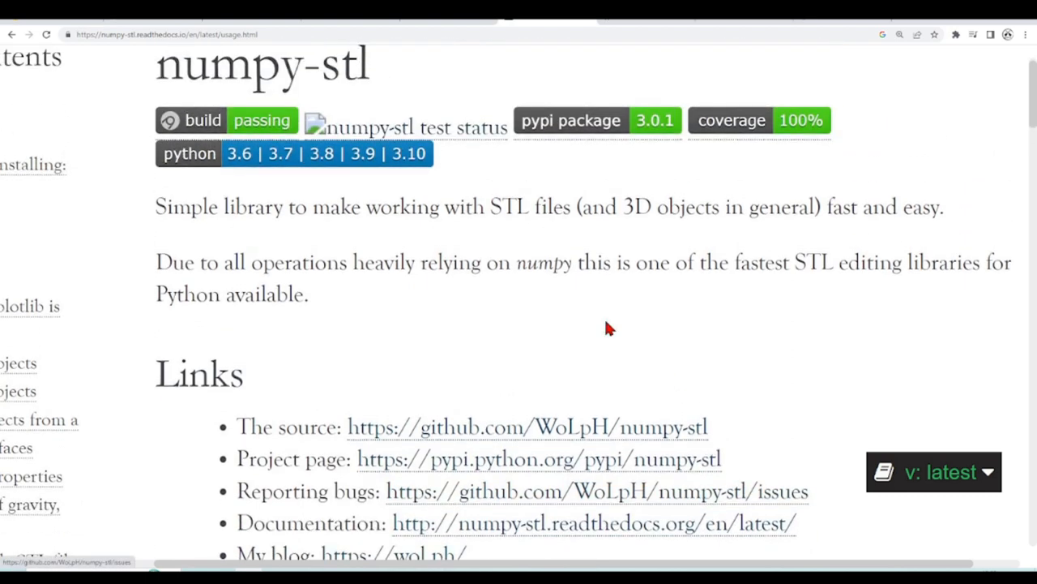
Return to Colab and run the Numpy-STL install cell, installing numpy-stl 3.0.1
left_click(235, 24)
scroll(527, 415, "down", 1)
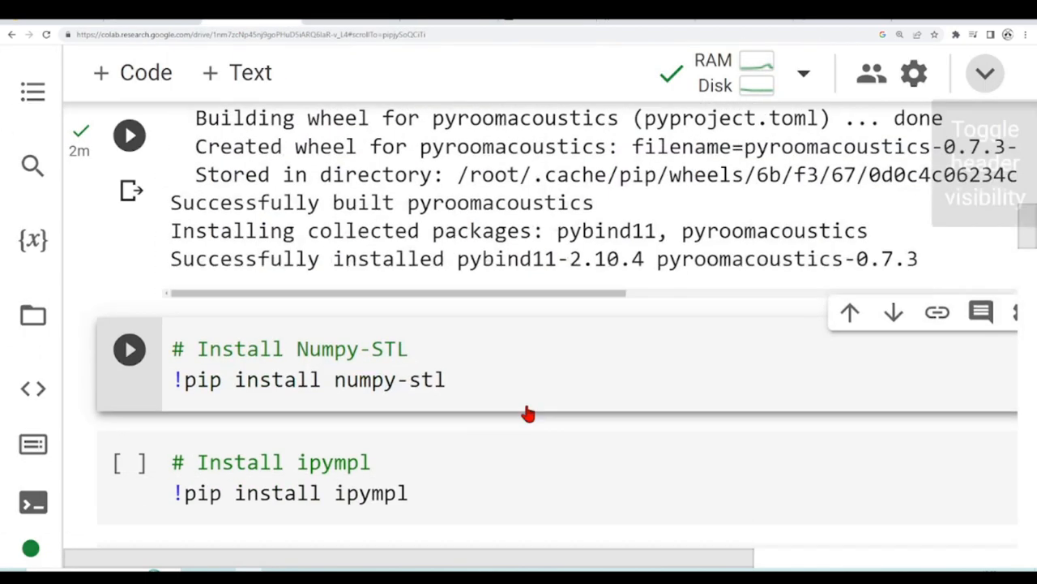
scroll(527, 414, "down", 1)
left_click(487, 314)
key("shift+Return")
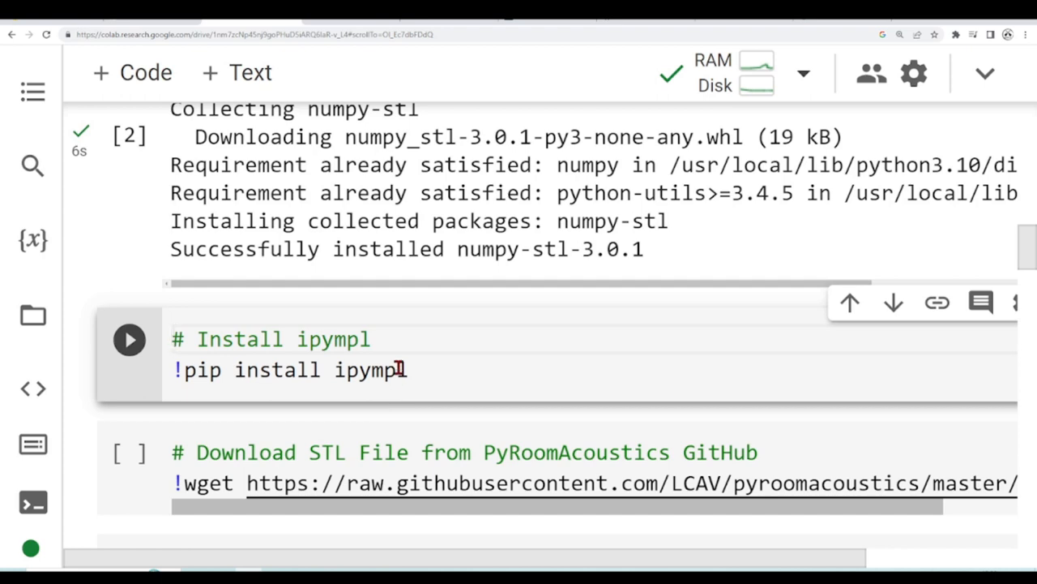
scroll(437, 344, "down", 2)
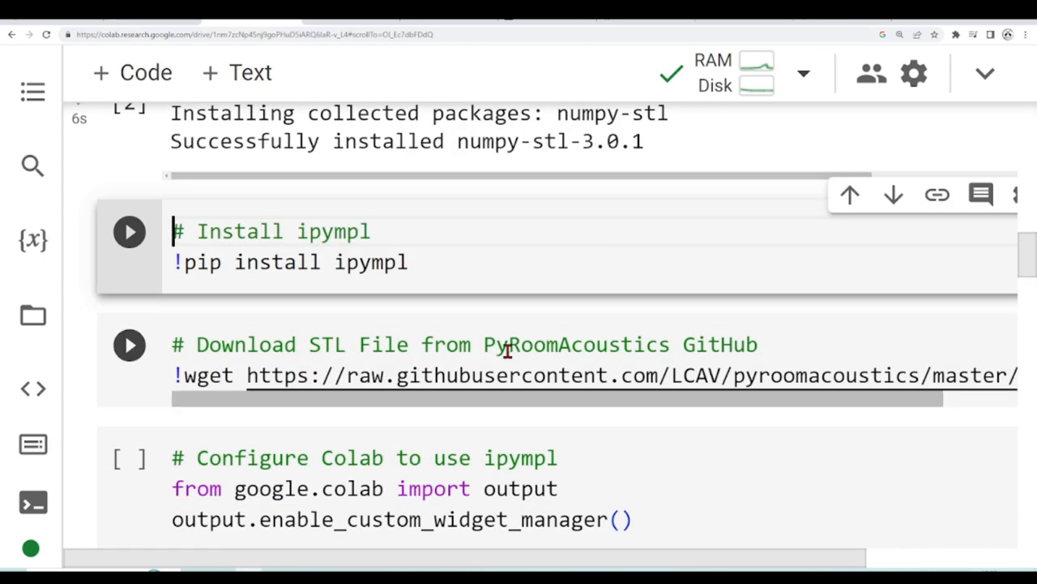
Switch to GitHub's room_from_stl.py pyroomacoustics example for reading
left_click(644, 23)
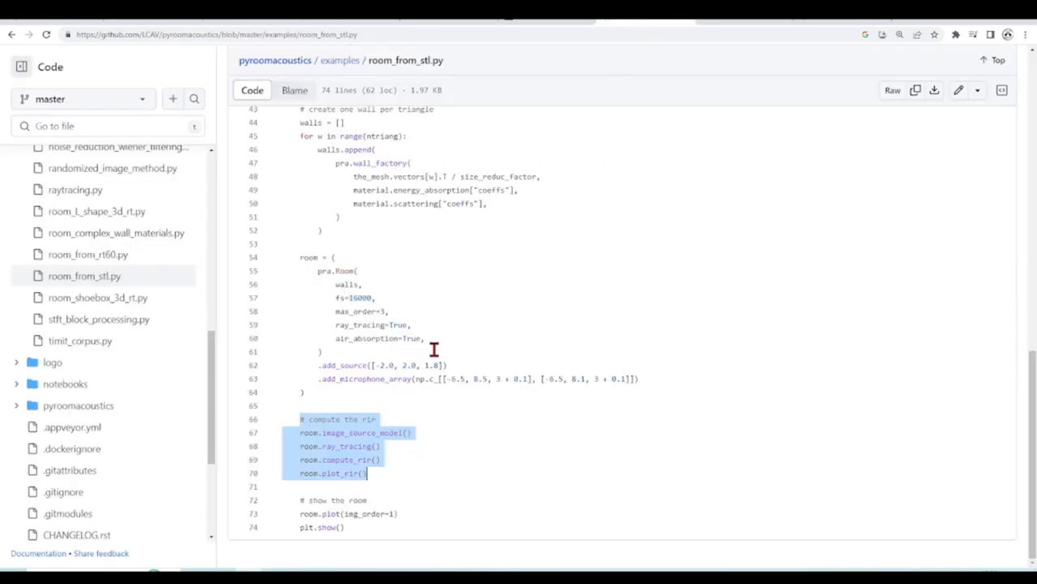
scroll(551, 365, "up", 5)
scroll(892, 308, "up", 5)
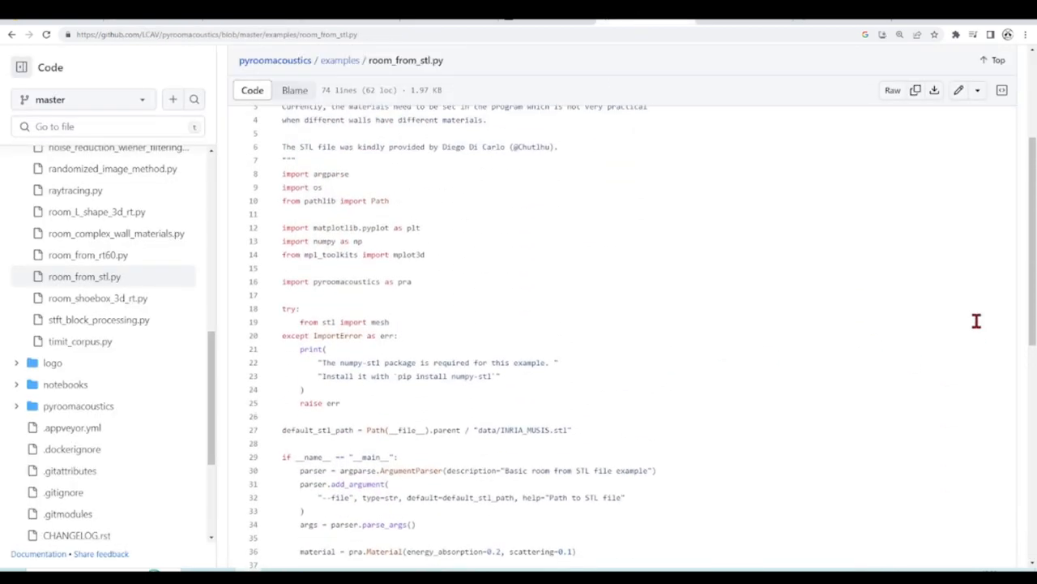
scroll(977, 321, "up", 5)
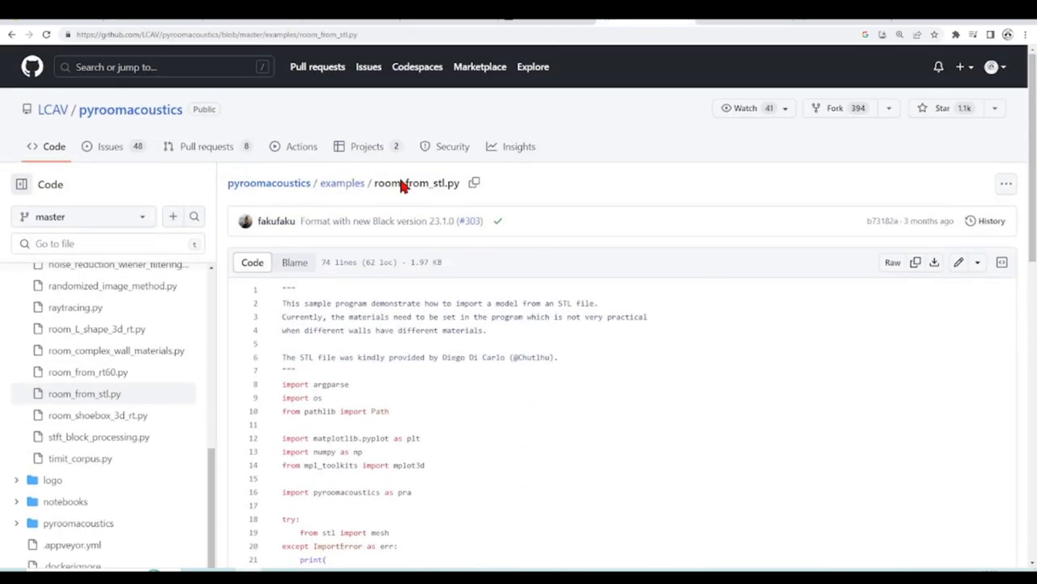
scroll(583, 225, "up", 3)
scroll(584, 224, "up", 2)
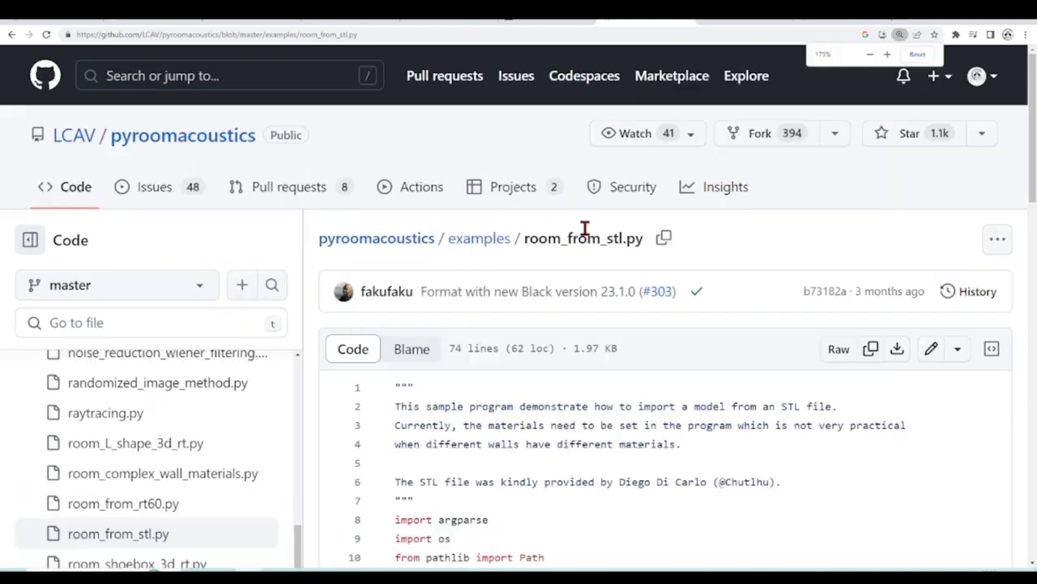
scroll(638, 347, "down", 3)
scroll(592, 364, "down", 3)
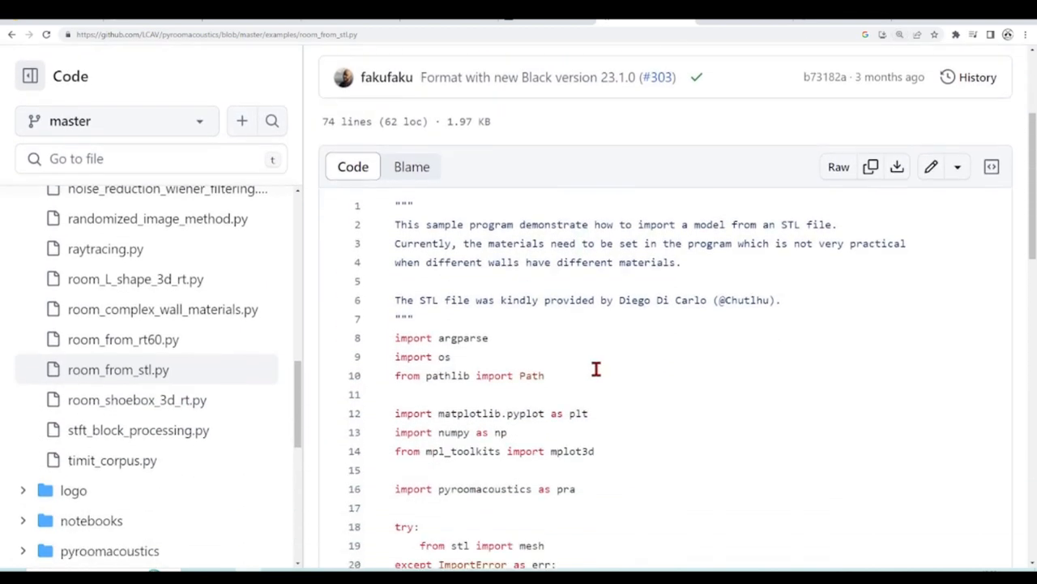
scroll(624, 373, "down", 3)
scroll(630, 380, "down", 2)
scroll(630, 381, "down", 1)
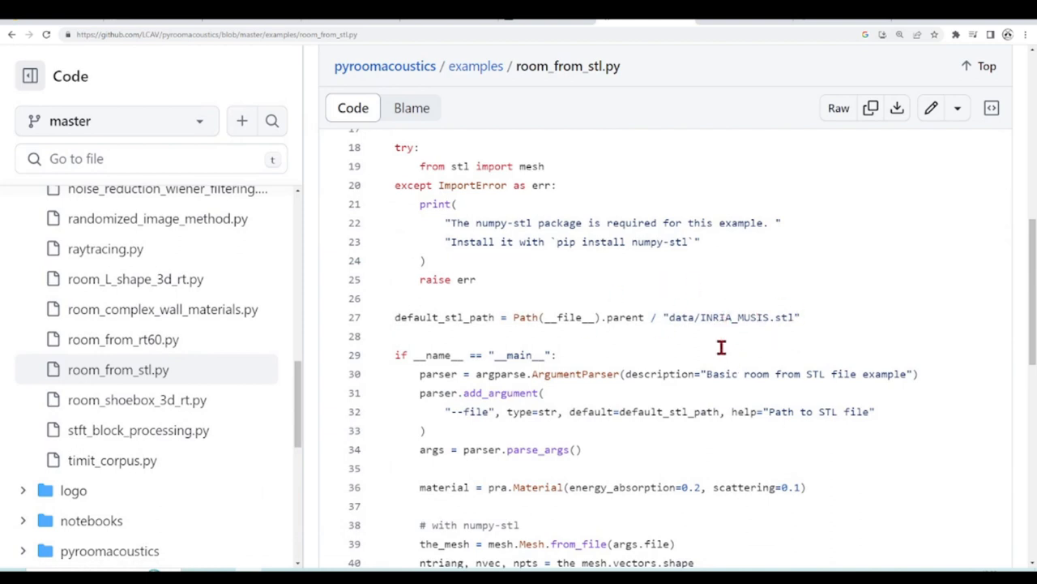
scroll(583, 348, "up", 3)
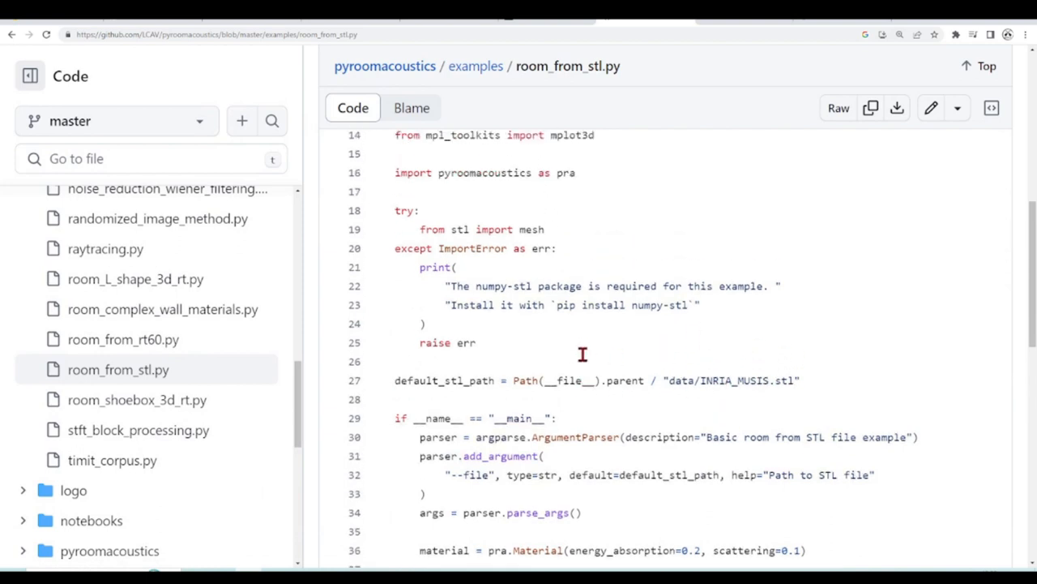
scroll(584, 348, "up", 2)
scroll(183, 379, "up", 3)
scroll(183, 378, "up", 3)
scroll(175, 349, "up", 3)
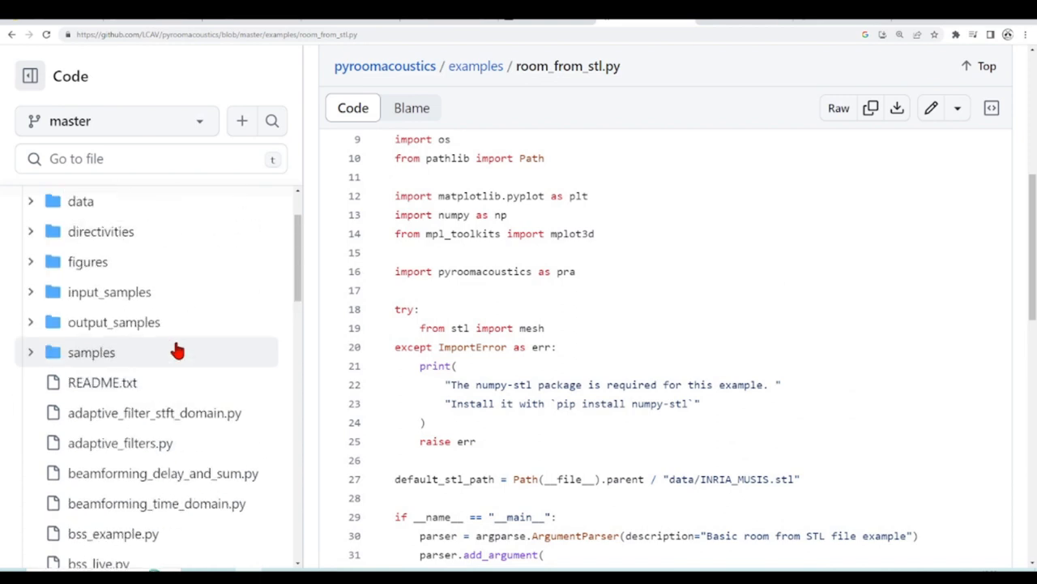
Run the STL download cell and confirm INRIA_MUSIS.stl appears in the runtime files
left_click(243, 24)
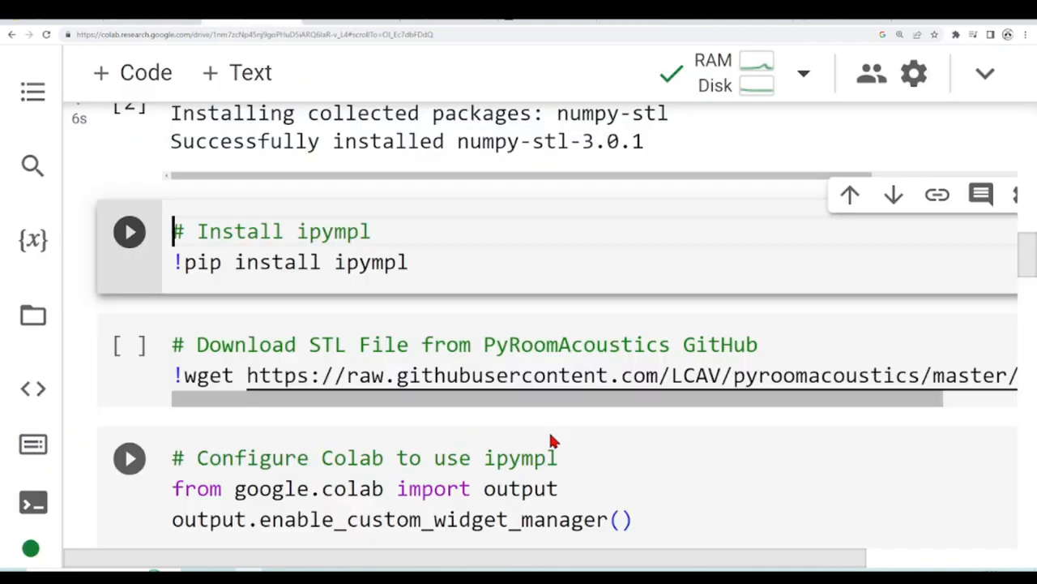
scroll(548, 429, "down", 1)
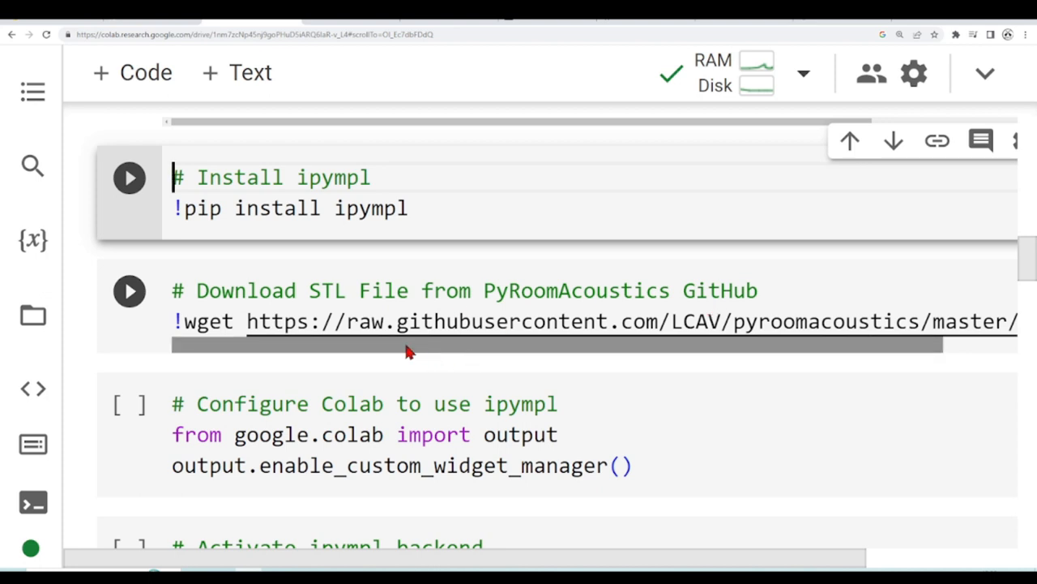
left_click(32, 315)
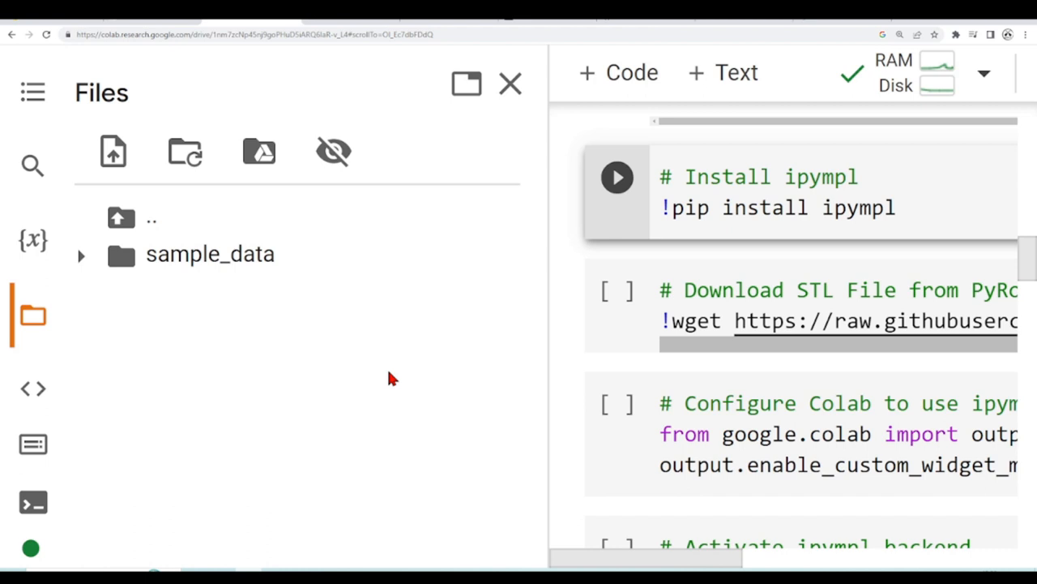
left_click(29, 321)
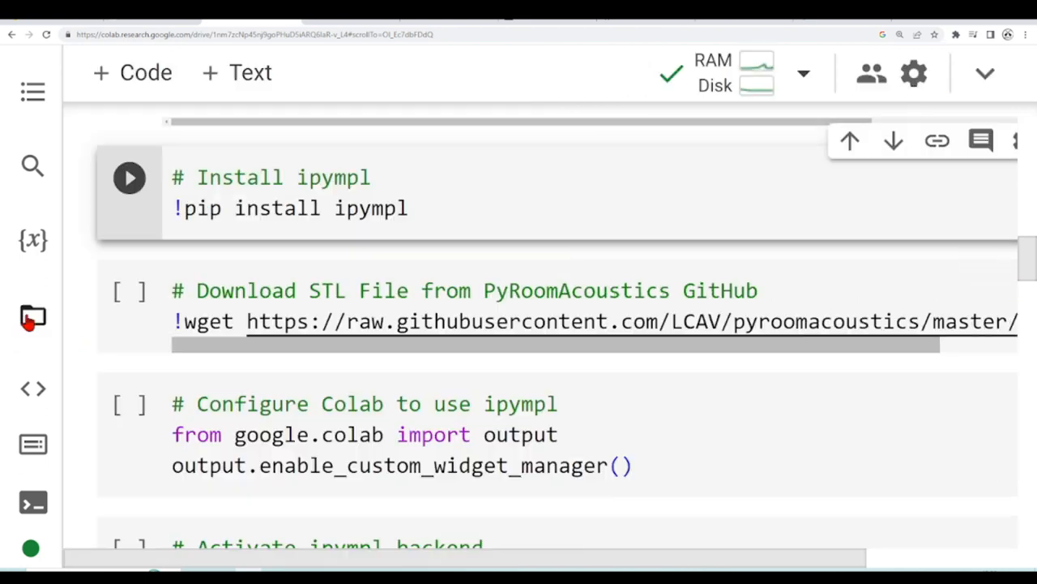
double_click(743, 291)
key("shift+Return")
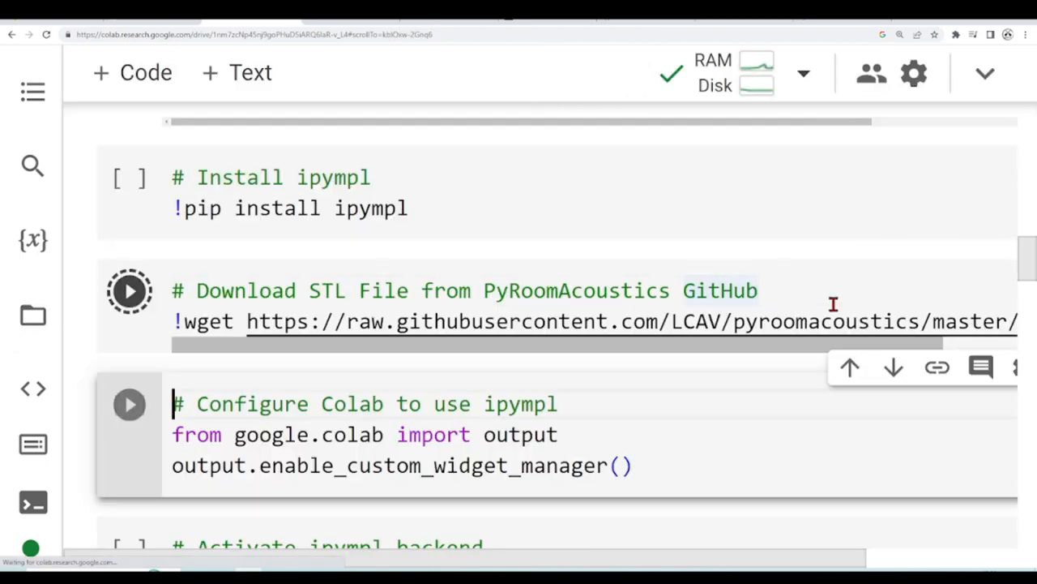
scroll(448, 421, "down", 2)
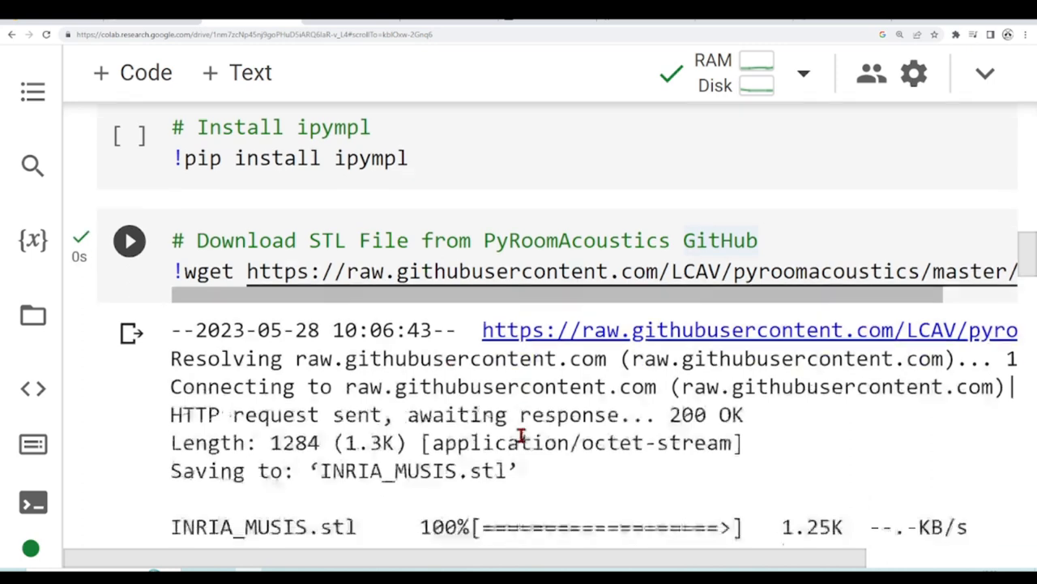
scroll(503, 405, "down", 3)
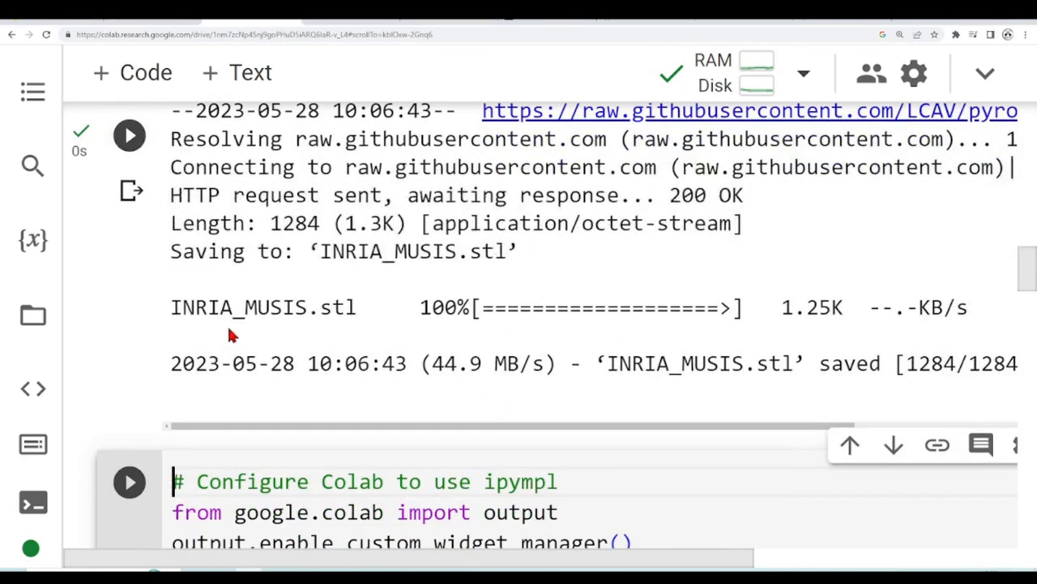
left_click(34, 324)
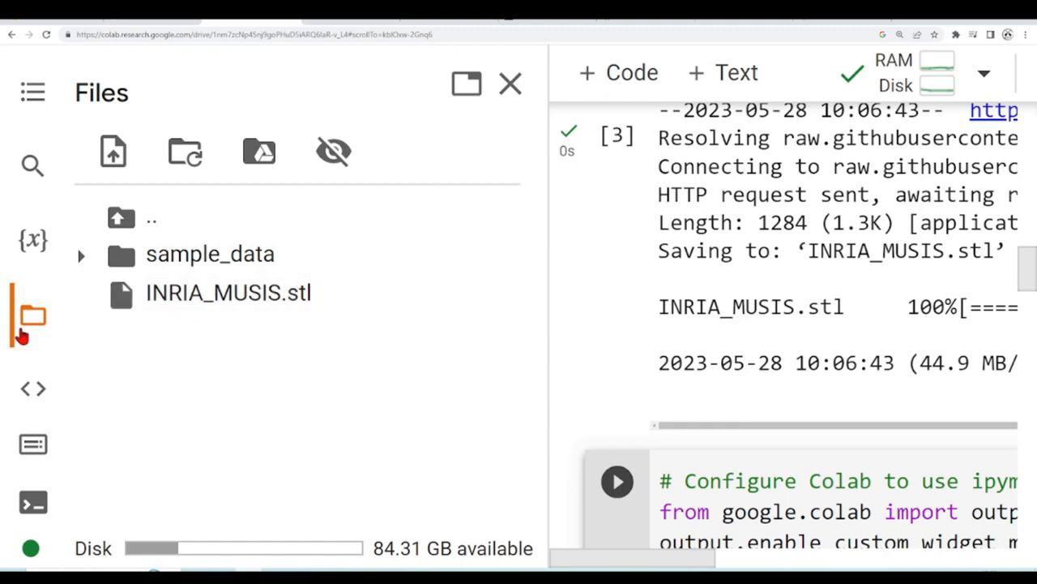
Close the file listing and run the Imports cell defining stl_path for INRIA_MUSIS.stl
left_click(32, 325)
scroll(451, 297, "down", 1)
scroll(533, 280, "down", 2)
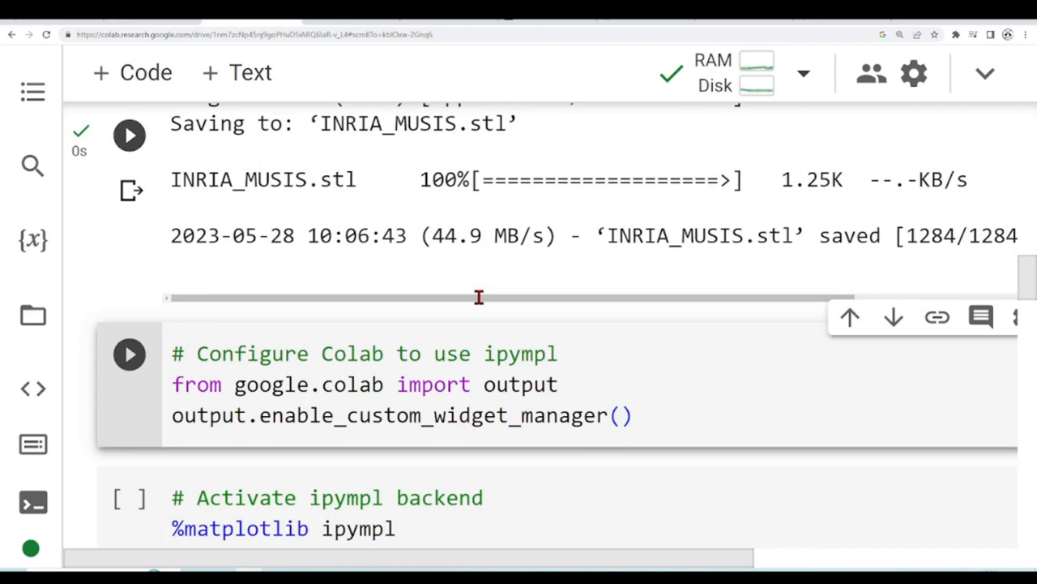
scroll(533, 280, "down", 2)
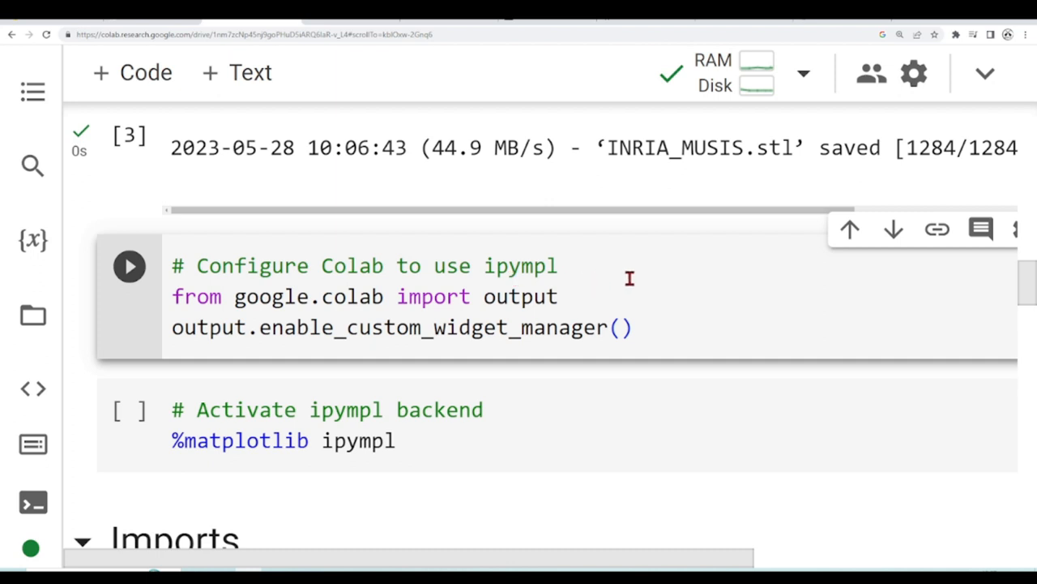
scroll(628, 275, "down", 2)
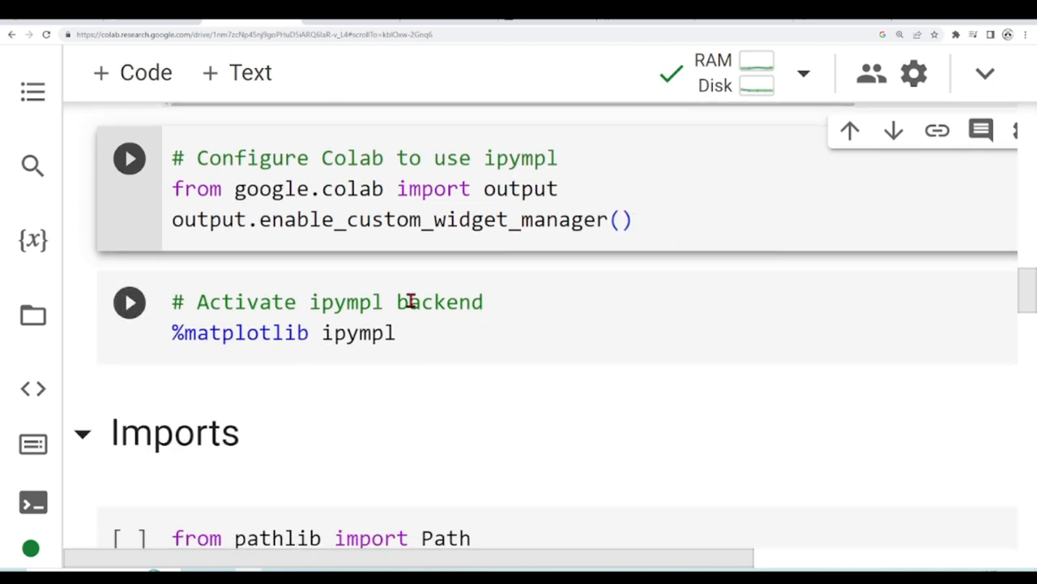
scroll(646, 322, "down", 1)
scroll(645, 322, "down", 2)
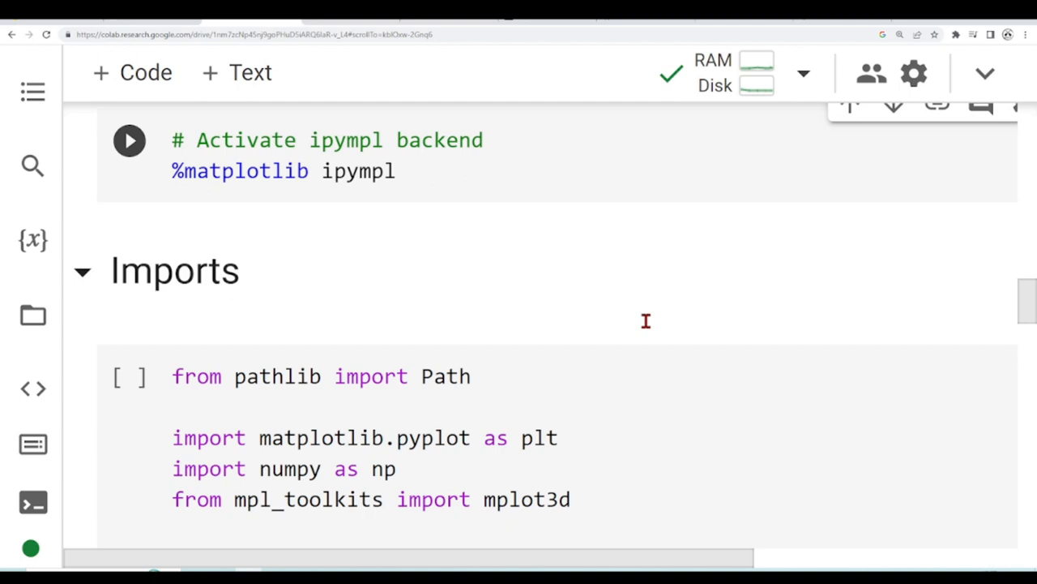
scroll(646, 322, "down", 1)
scroll(654, 315, "down", 1)
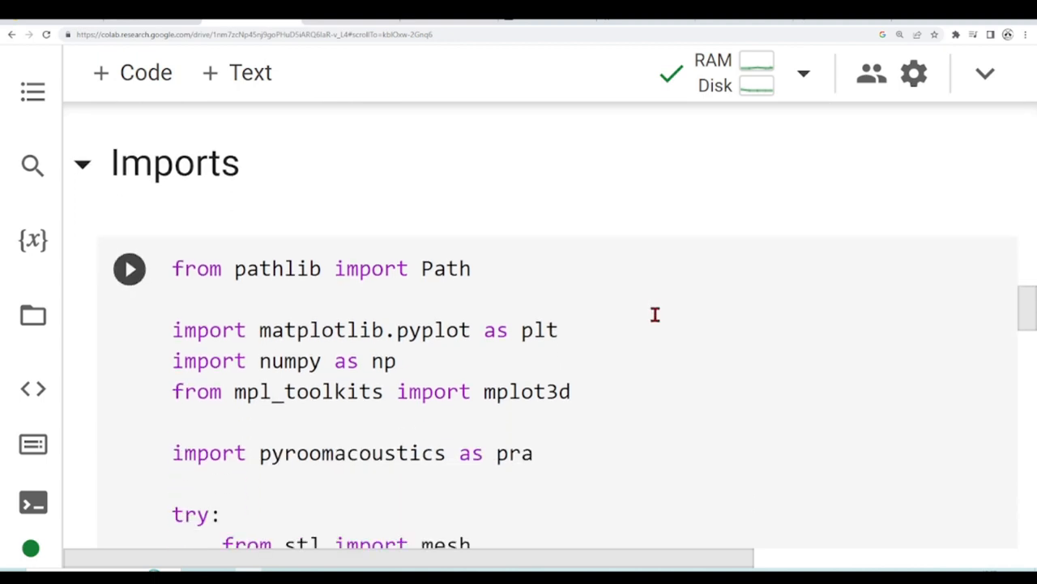
scroll(658, 314, "down", 1)
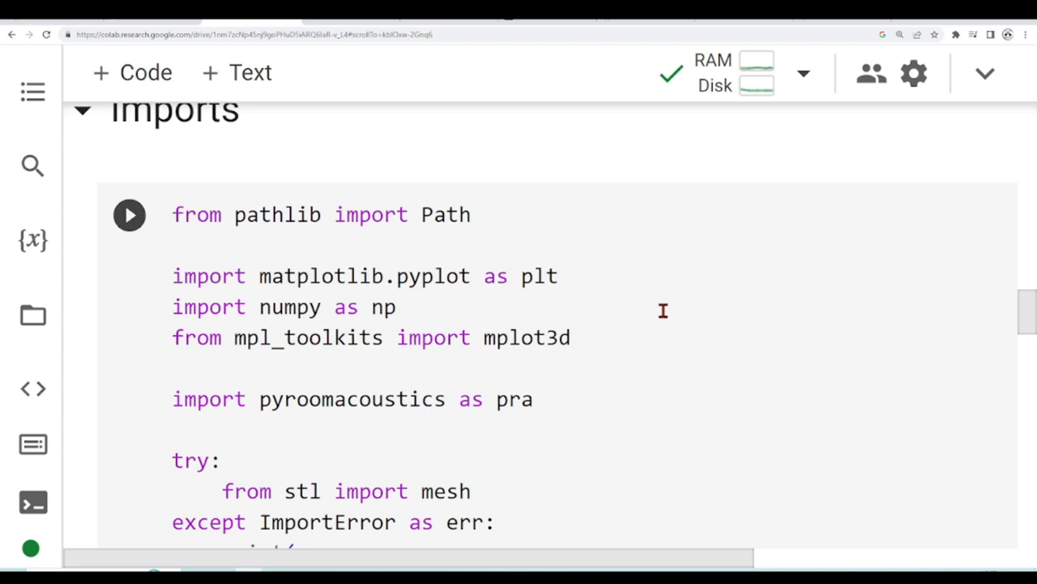
scroll(659, 308, "down", 2)
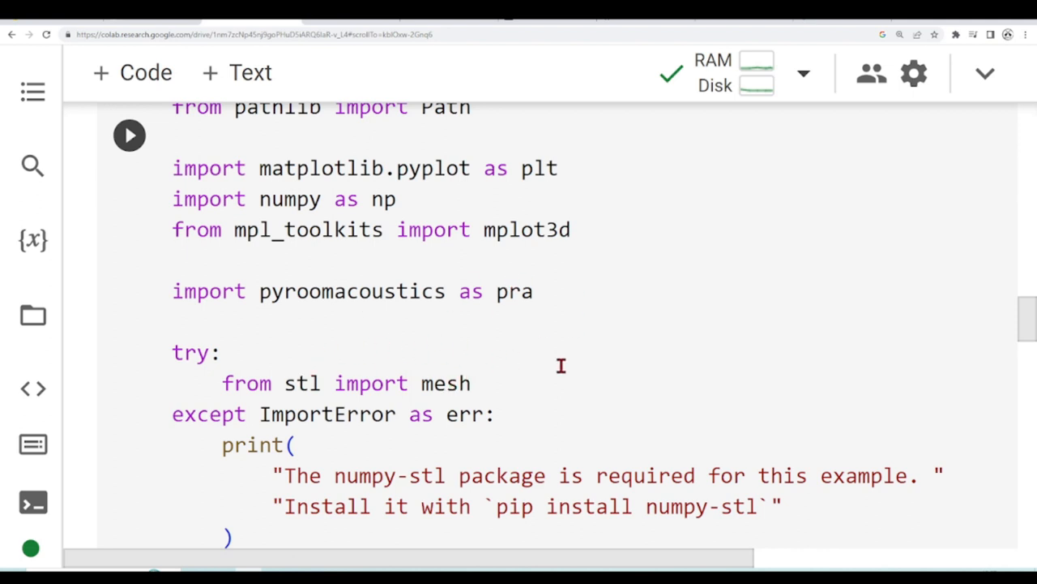
scroll(621, 368, "up", 1)
scroll(621, 368, "down", 1)
scroll(621, 369, "down", 1)
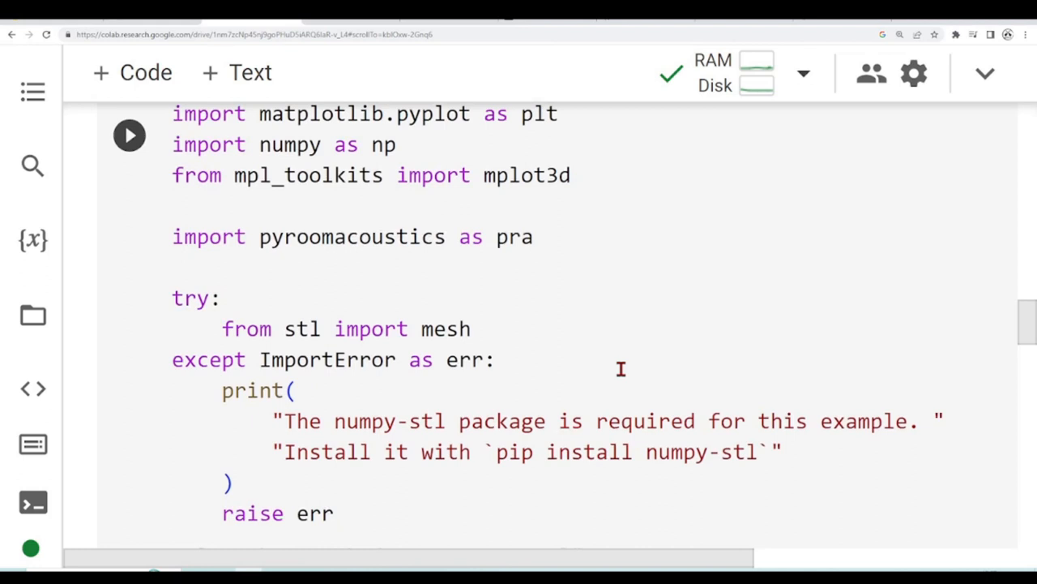
scroll(621, 368, "down", 1)
scroll(621, 368, "down", 2)
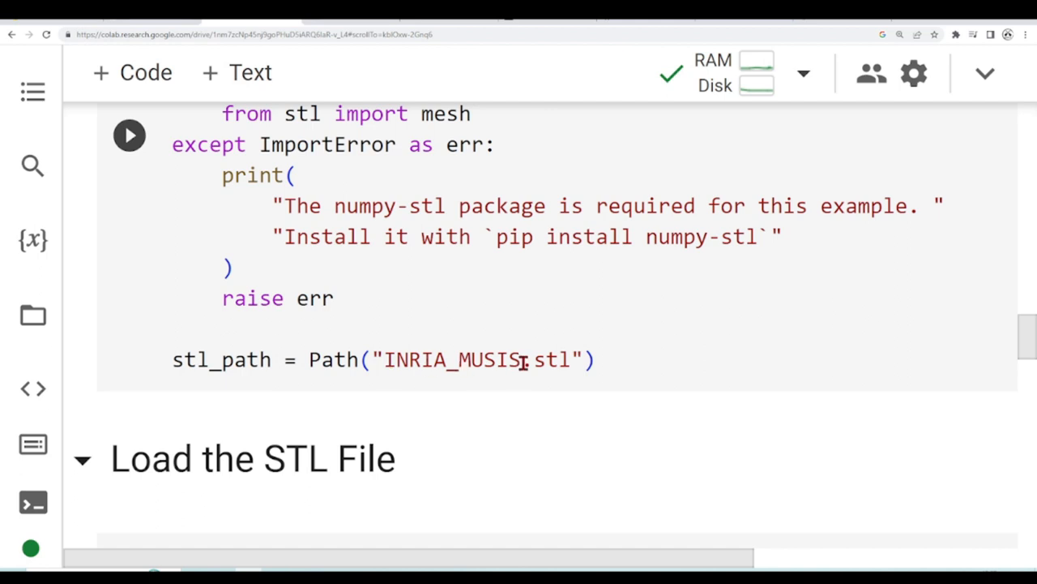
left_click(32, 316)
left_click(32, 323)
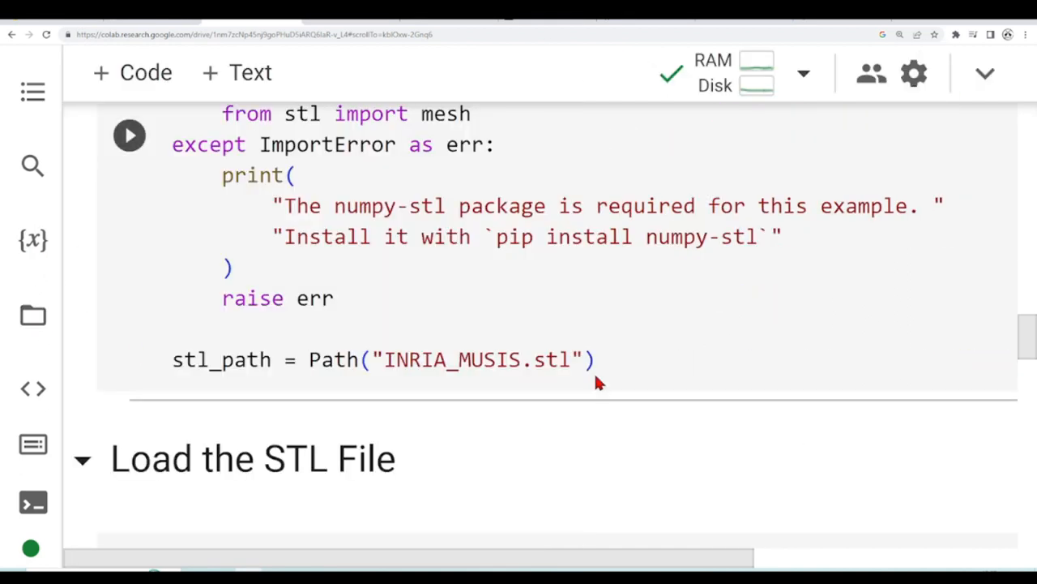
scroll(463, 283, "up", 5)
scroll(638, 291, "up", 1)
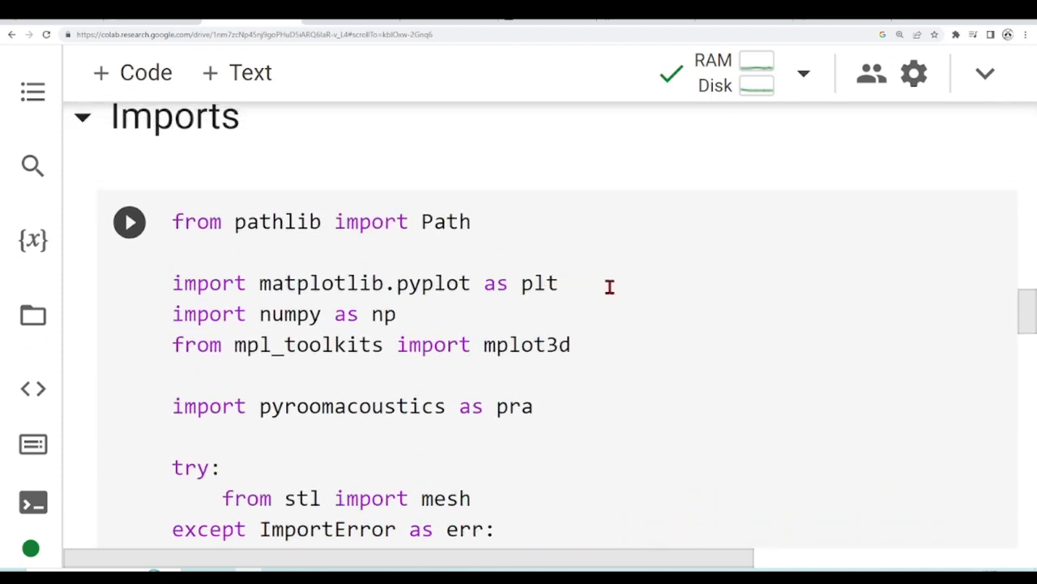
left_click(612, 312)
scroll(633, 310, "down", 1)
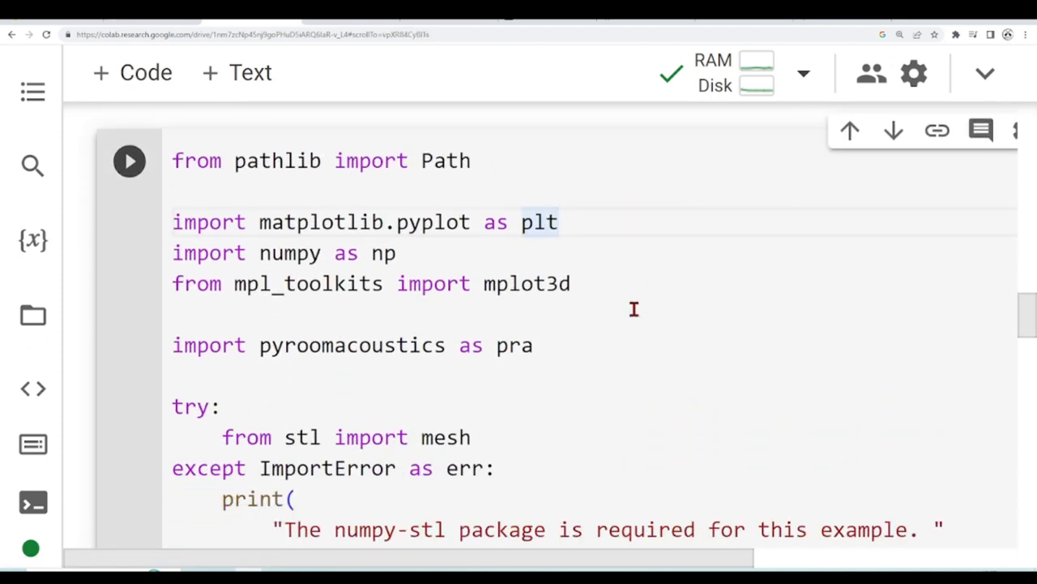
key("ctrl+Return")
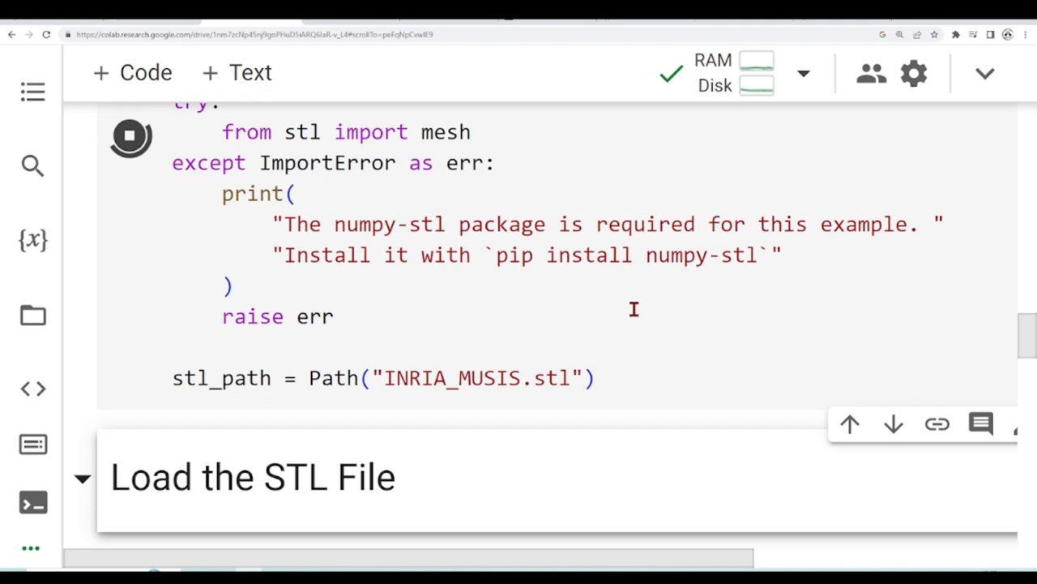
scroll(539, 264, "down", 2)
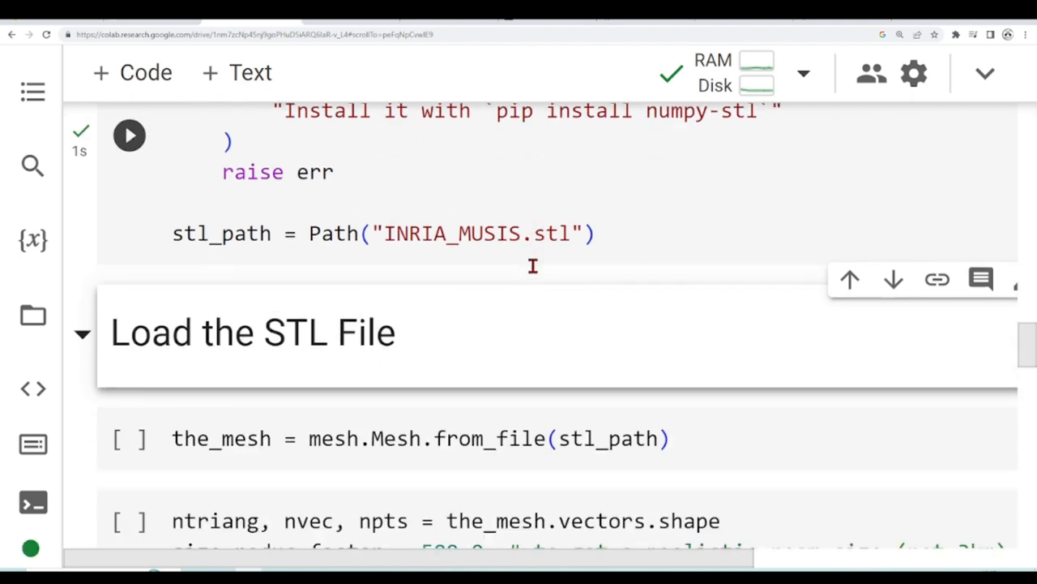
scroll(545, 243, "down", 1)
scroll(545, 243, "down", 2)
scroll(545, 243, "down", 1)
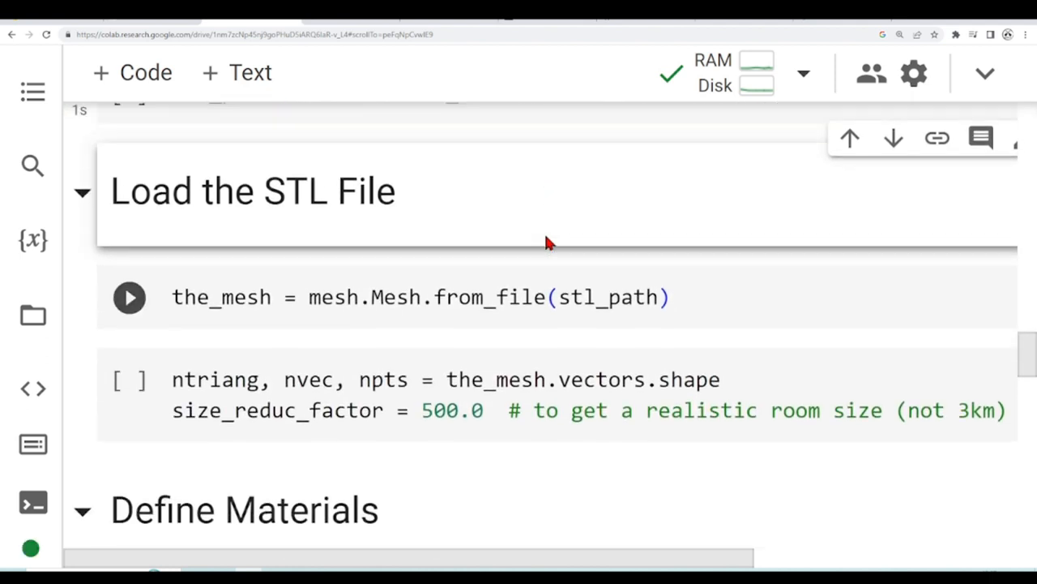
scroll(545, 243, "up", 2)
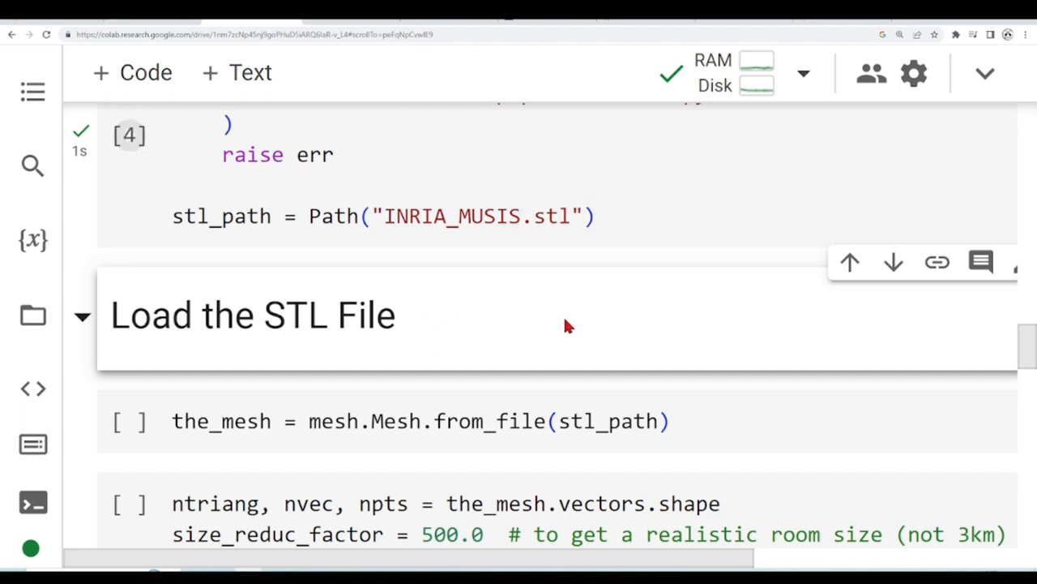
scroll(565, 324, "down", 1)
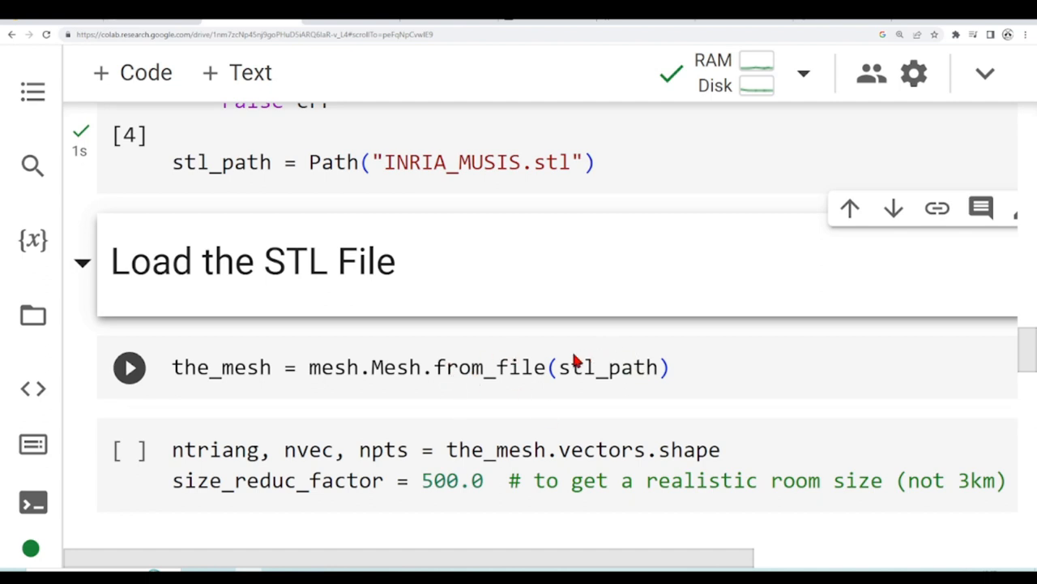
scroll(501, 305, "up", 1)
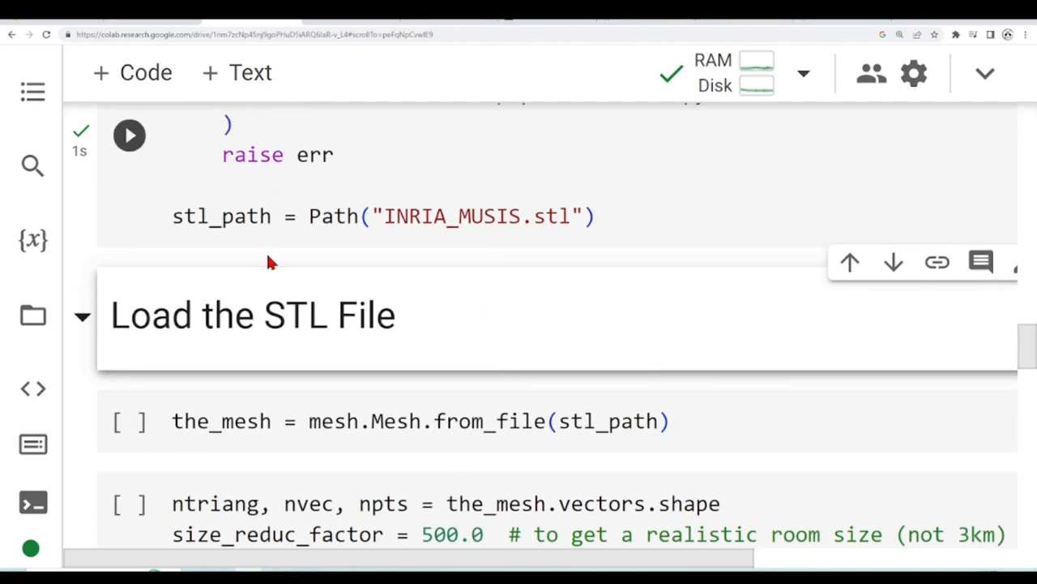
scroll(269, 261, "down", 1)
scroll(794, 327, "down", 1)
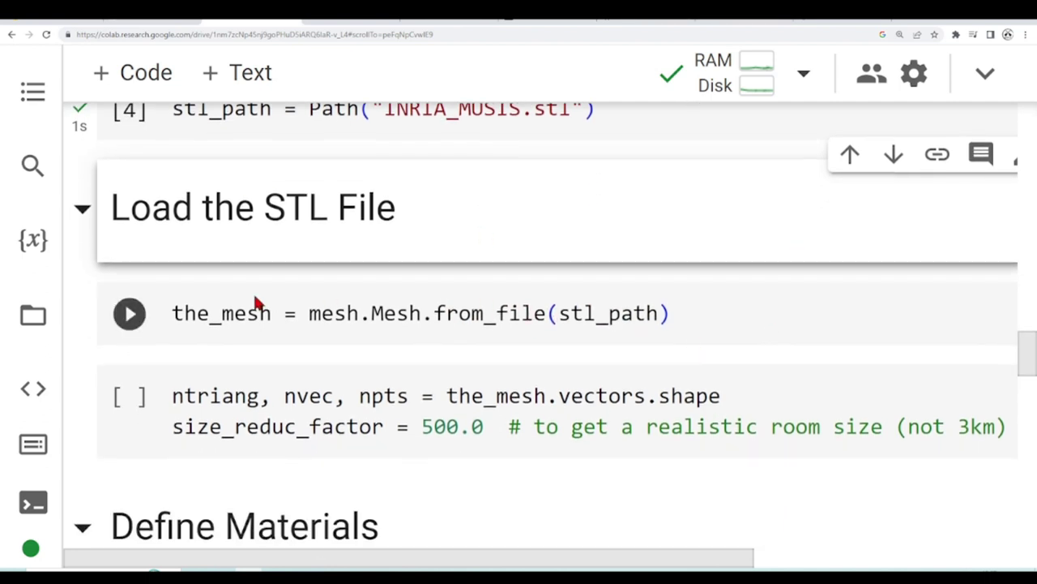
Run the cell loading INRIA_MUSIS.stl into the_mesh
left_click(727, 314)
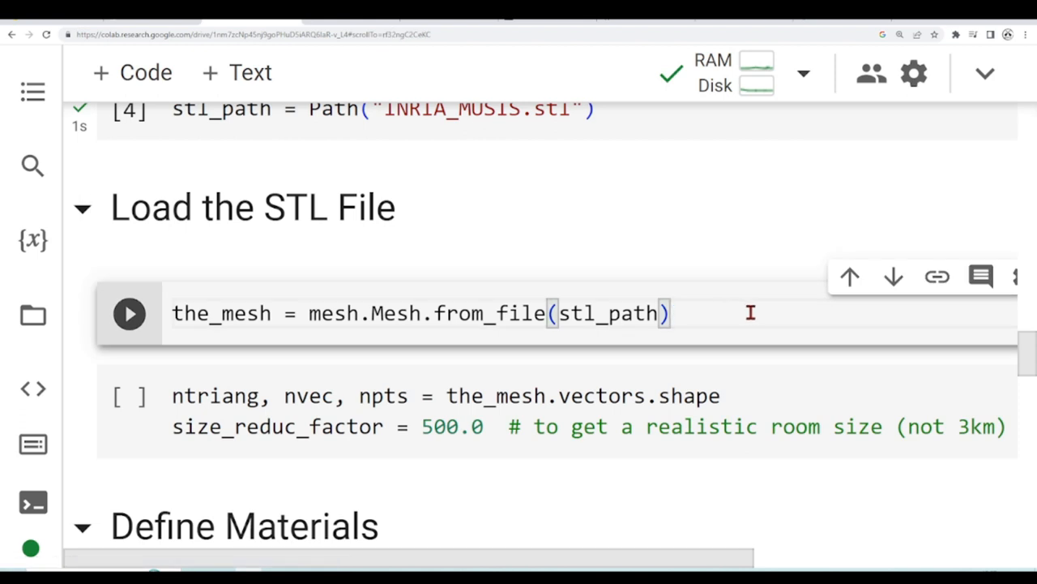
key("shift+Return")
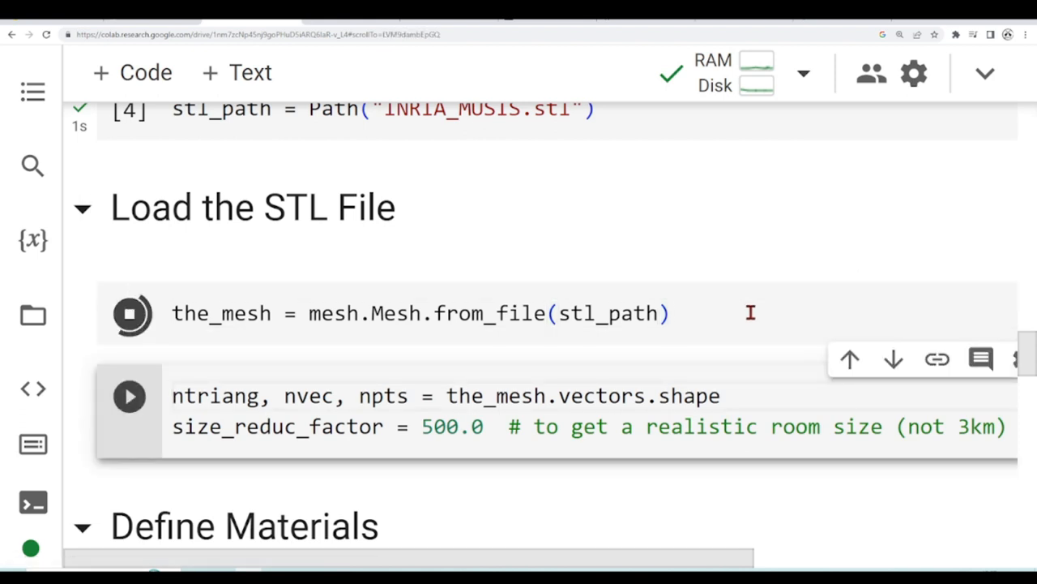
Add a scratch cell printing the_mesh.normals, run it, then select it for deletion
left_click(549, 313)
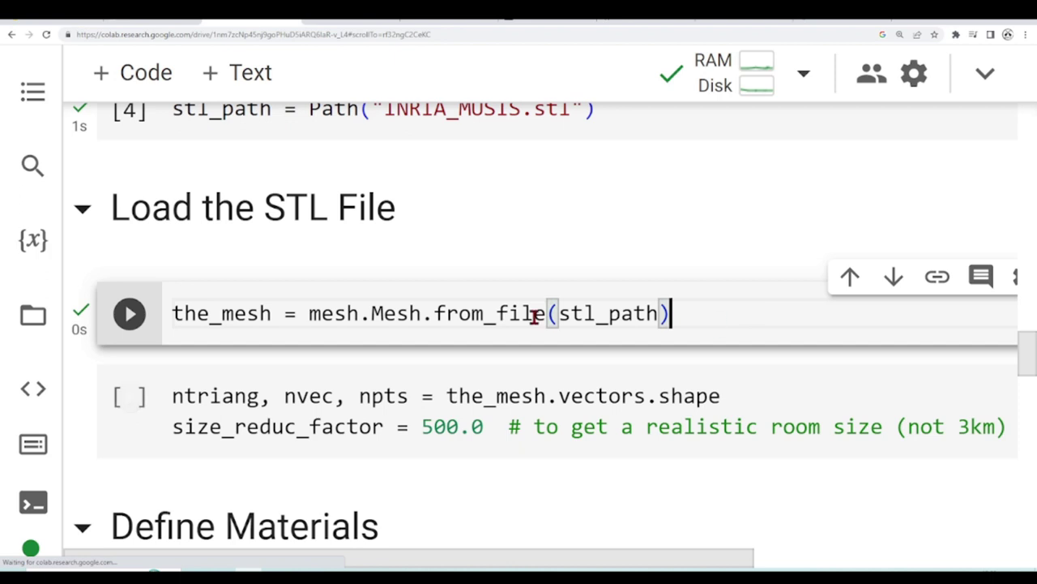
left_click(133, 73)
type("the_mesh.")
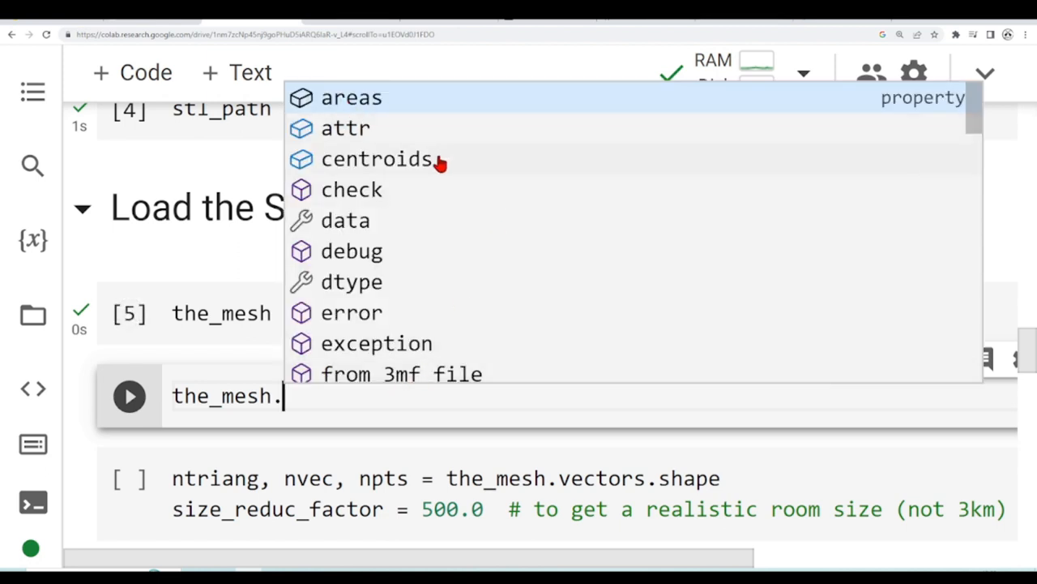
scroll(547, 172, "down", 1)
scroll(546, 172, "down", 2)
scroll(589, 207, "down", 2)
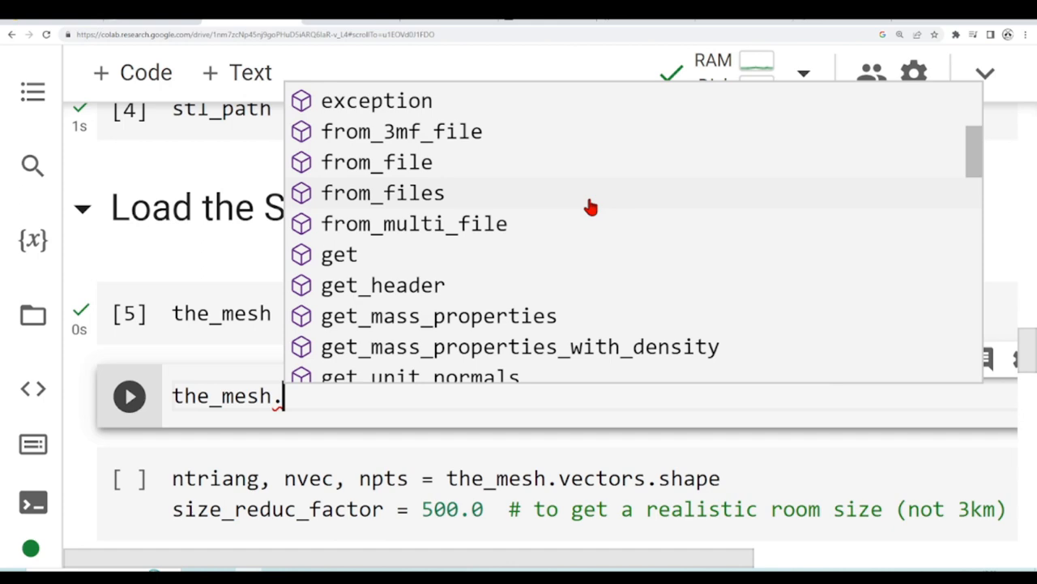
scroll(589, 207, "down", 2)
scroll(589, 213, "down", 1)
scroll(589, 213, "down", 2)
scroll(590, 219, "down", 2)
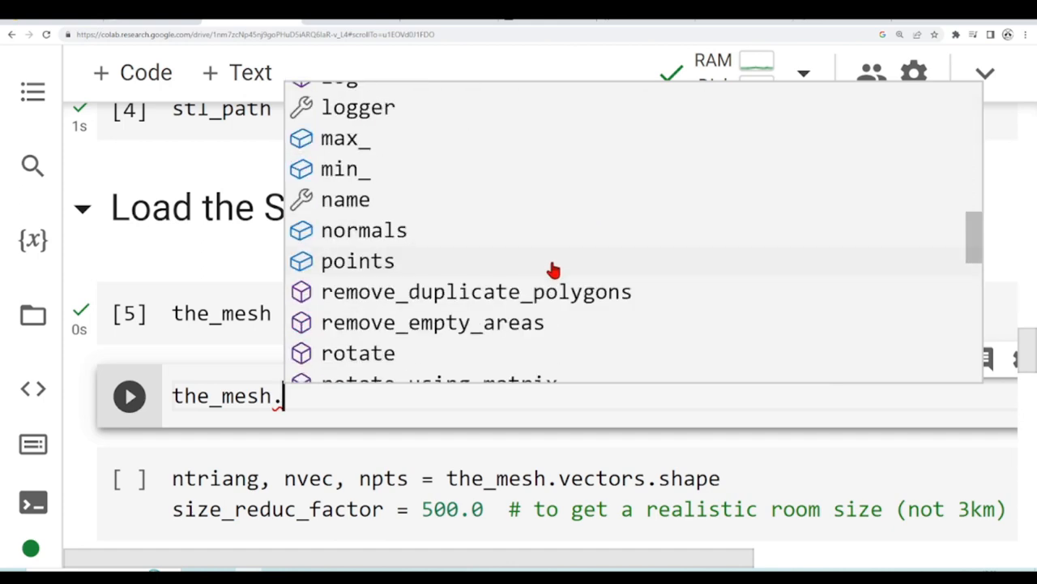
scroll(600, 236, "down", 1)
scroll(607, 242, "down", 1)
scroll(607, 242, "down", 2)
scroll(600, 243, "down", 2)
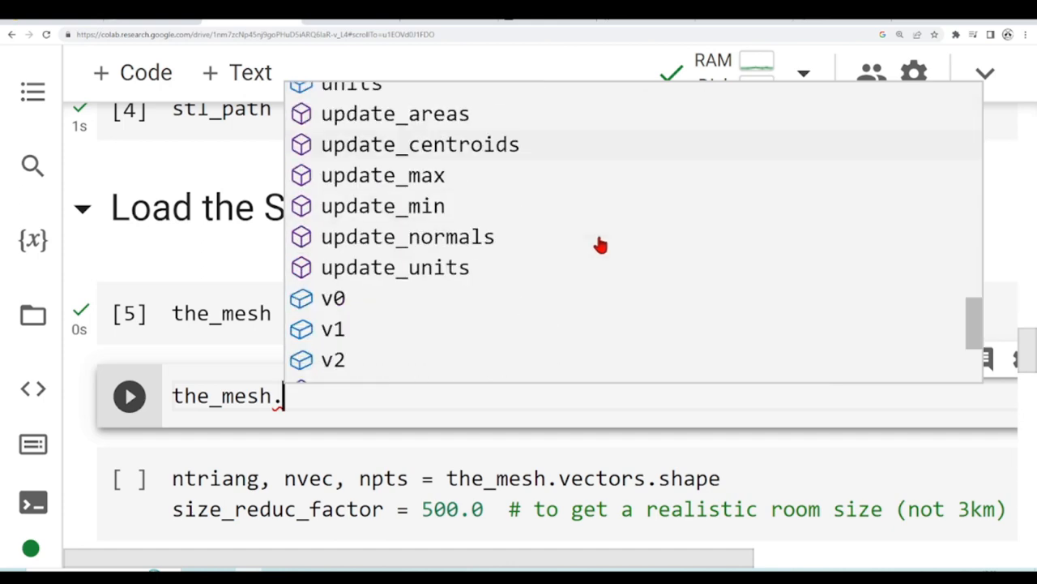
scroll(600, 243, "down", 2)
scroll(600, 245, "down", 1)
scroll(518, 275, "up", 2)
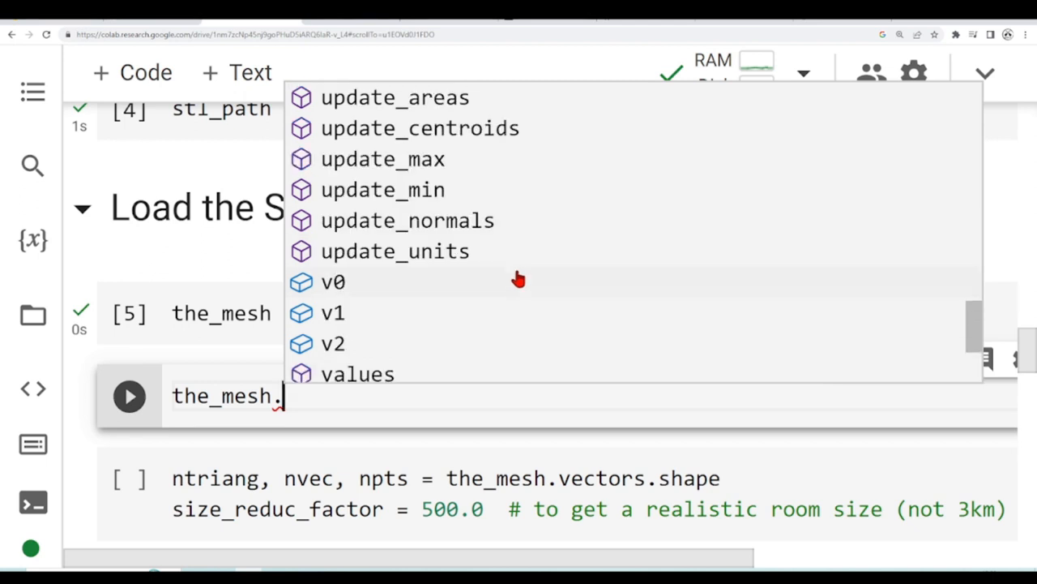
scroll(486, 308, "down", 2)
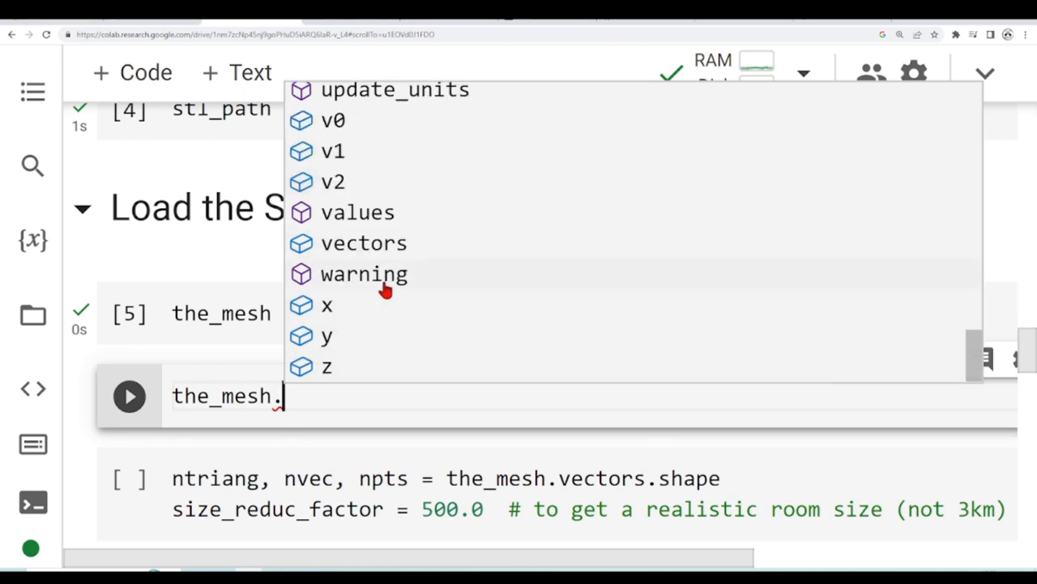
scroll(462, 307, "up", 3)
scroll(455, 321, "down", 1)
scroll(456, 321, "down", 3)
scroll(455, 321, "up", 3)
scroll(455, 321, "up", 3)
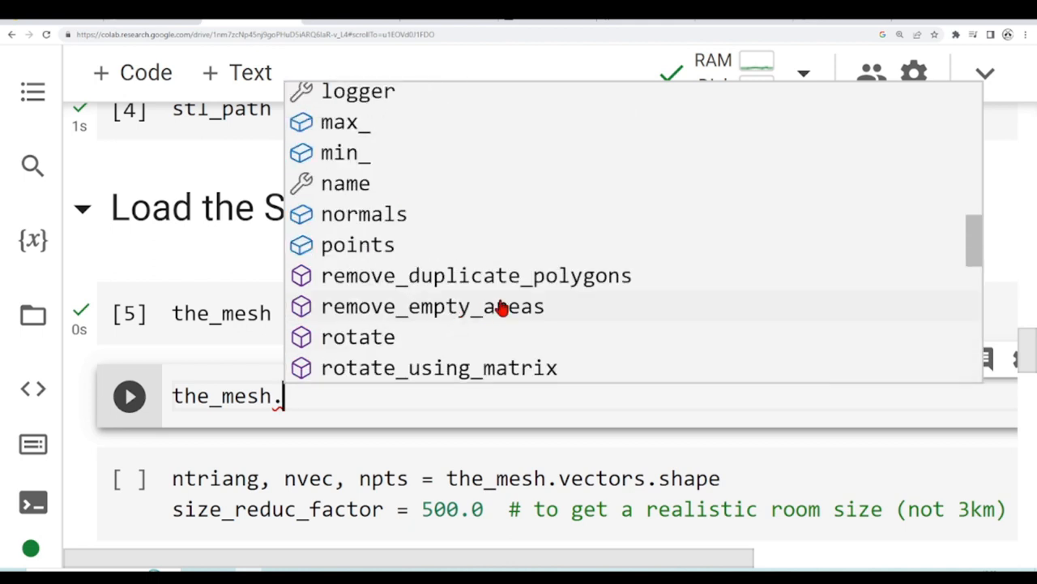
scroll(502, 308, "up", 2)
left_click(389, 315)
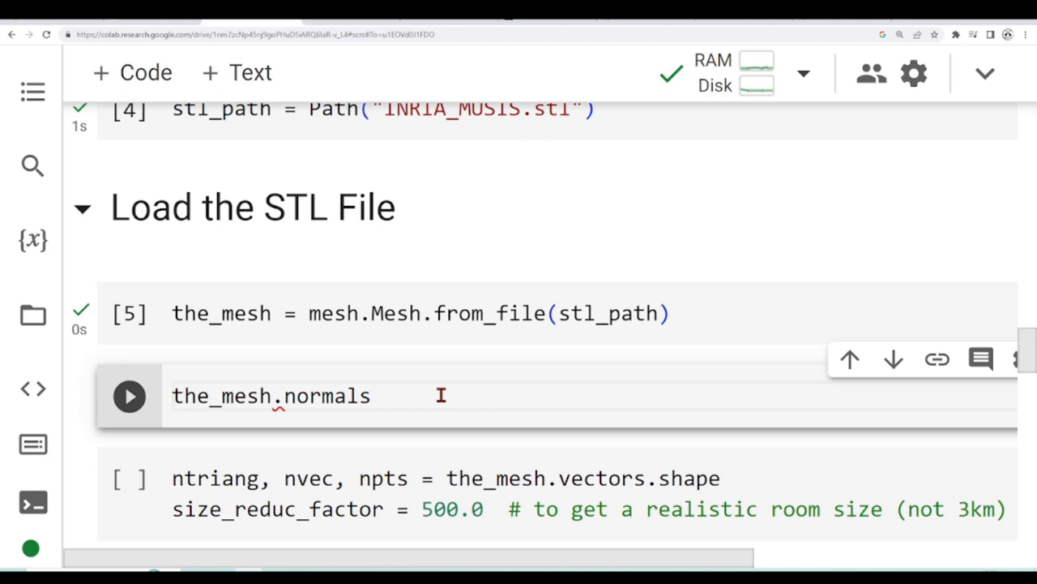
key("shift+Return")
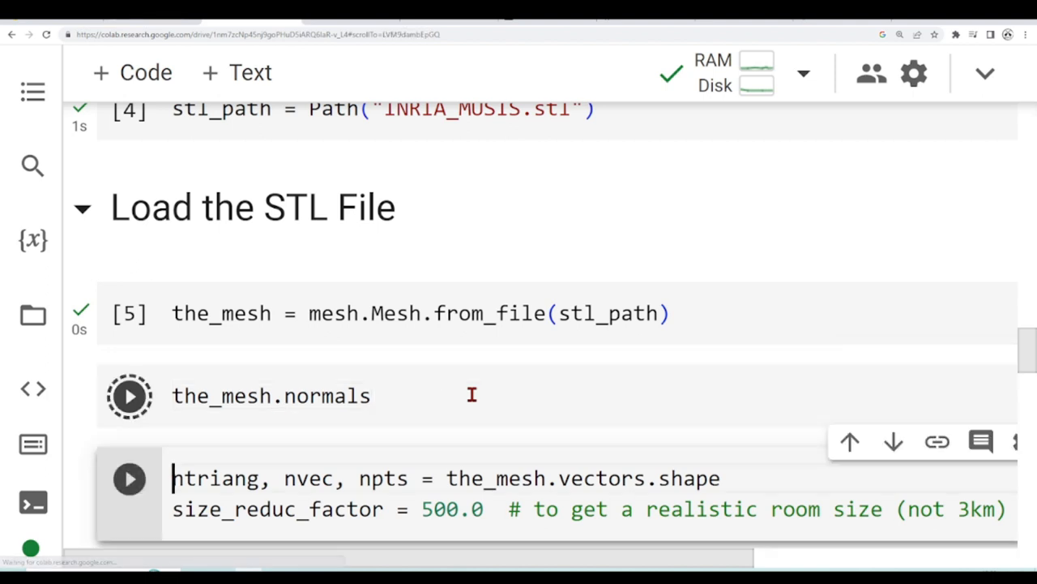
scroll(443, 392, "down", 2)
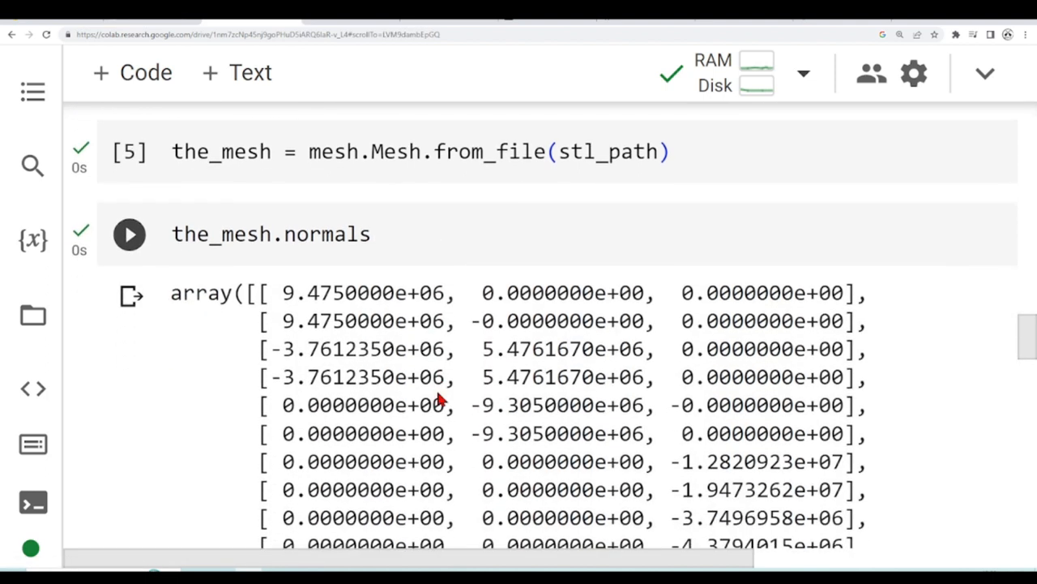
scroll(422, 373, "up", 4)
left_click(397, 396)
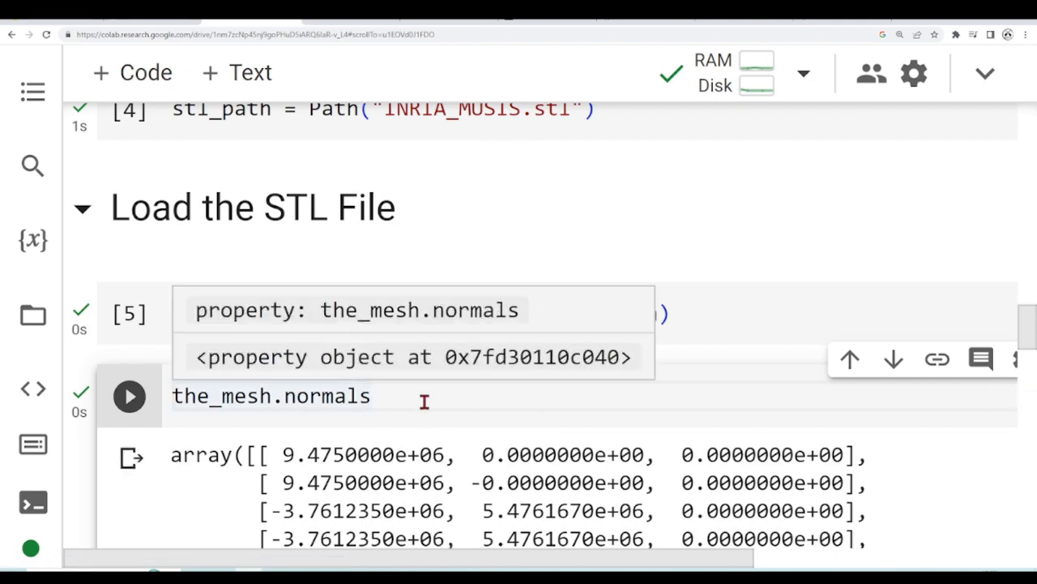
mouse_move(505, 565)
left_mouse_down()
mouse_move(656, 560)
mouse_move(502, 560)
left_mouse_up()
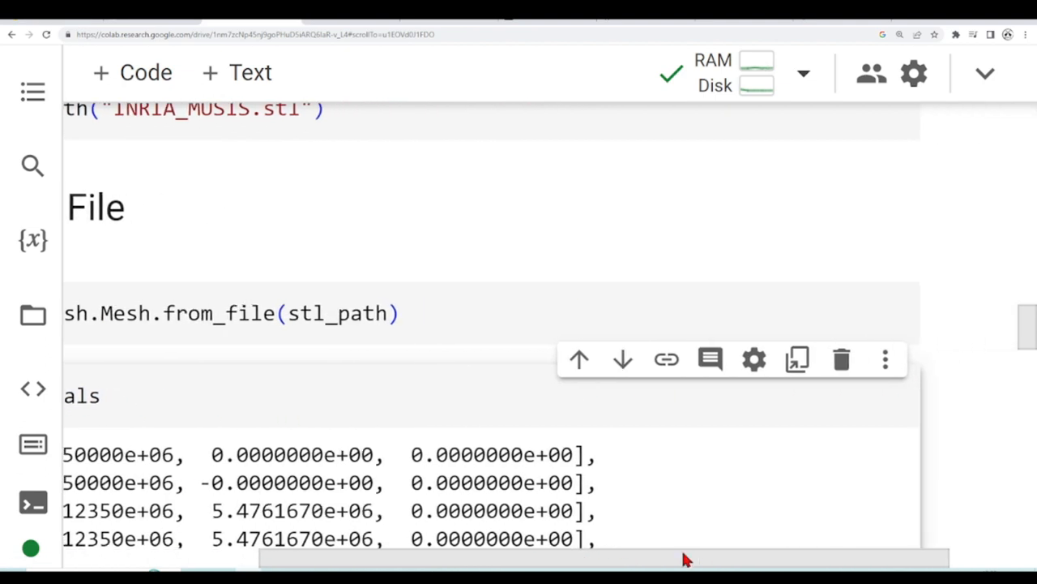
left_click(915, 359)
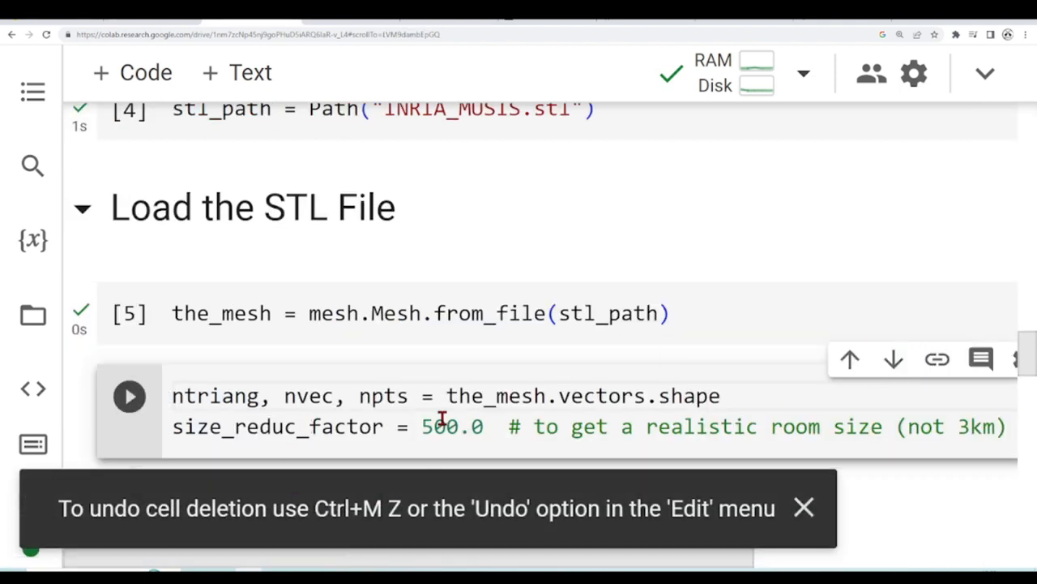
scroll(438, 370, "down", 2)
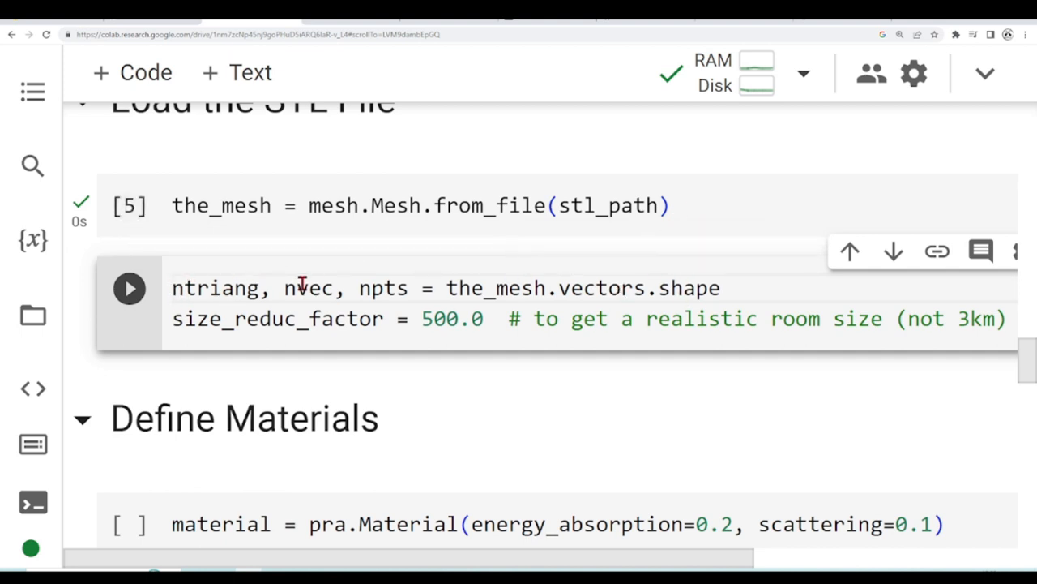
left_click(172, 287)
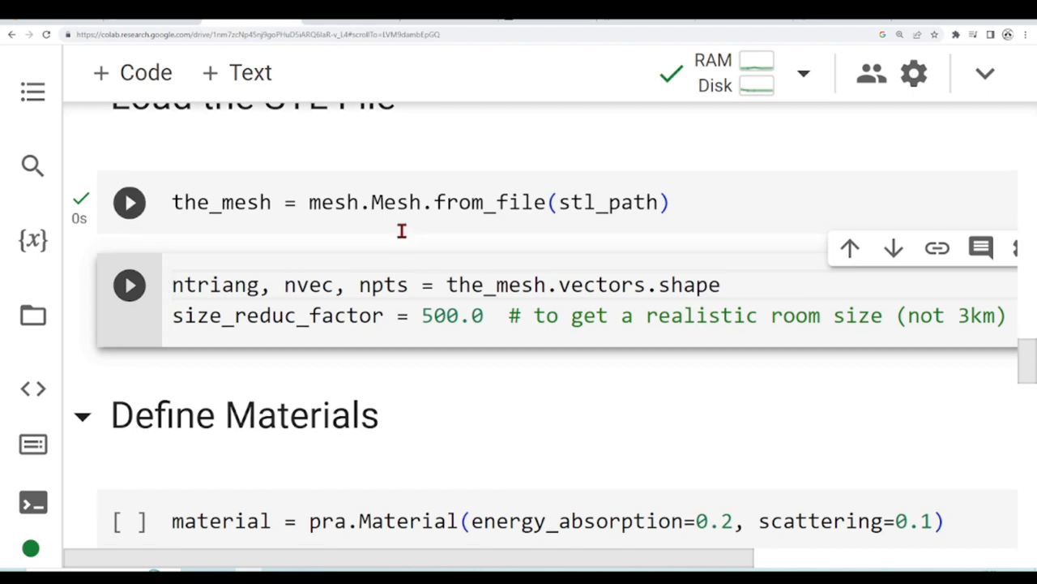
scroll(345, 309, "down", 1)
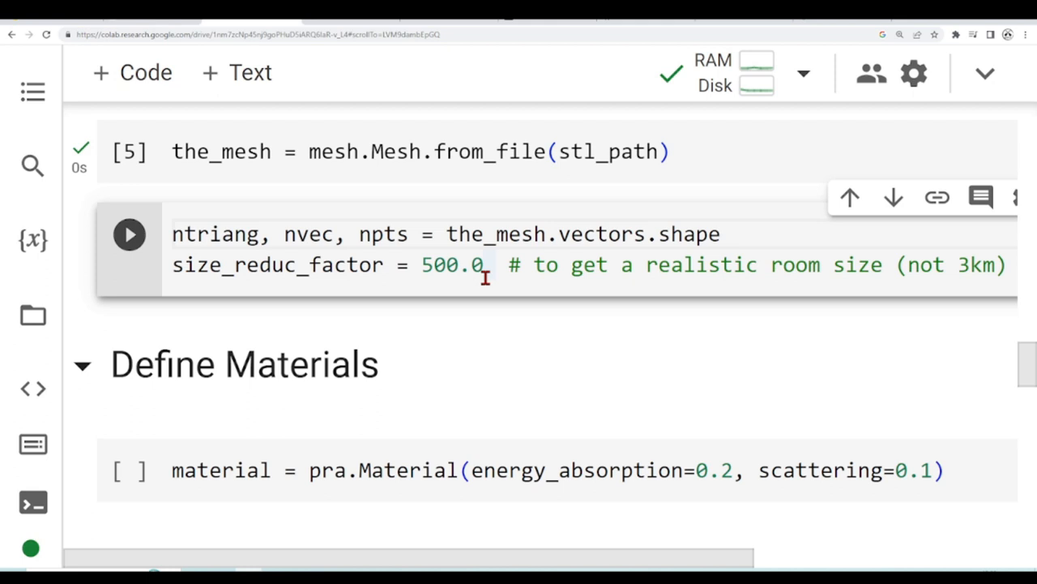
scroll(389, 264, "down", 1)
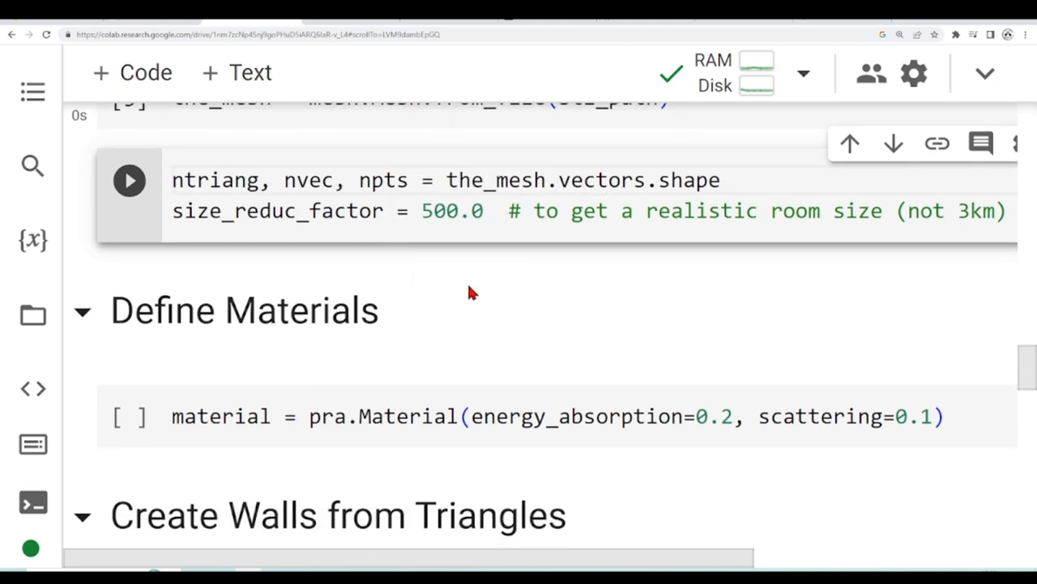
scroll(467, 282, "down", 1)
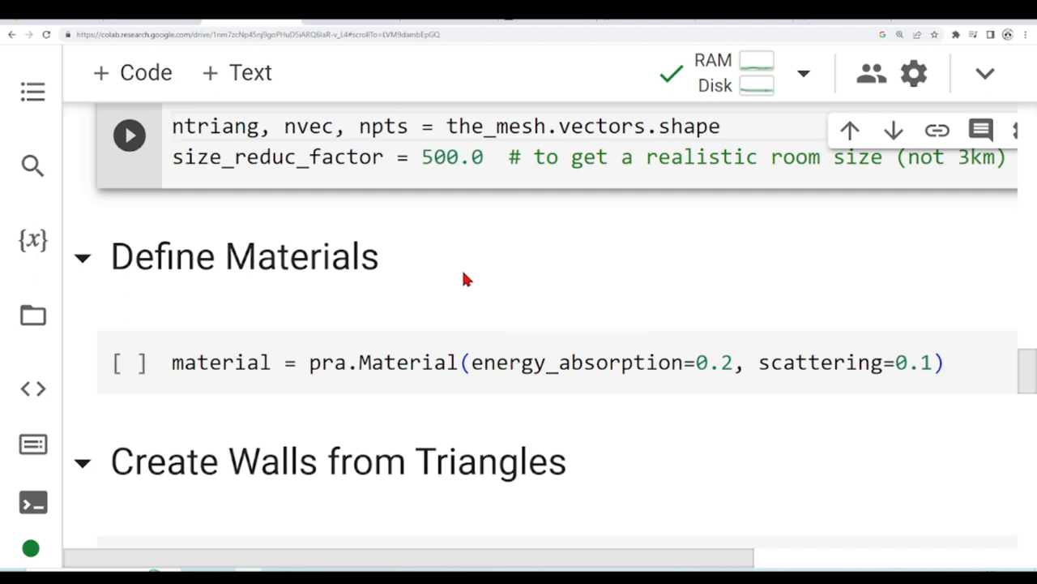
scroll(462, 280, "down", 2)
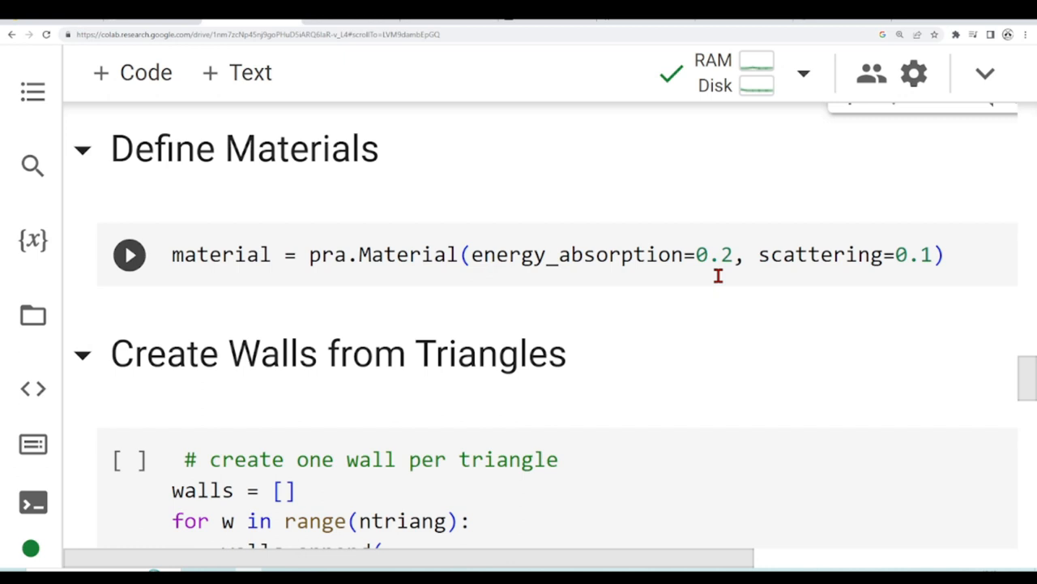
scroll(698, 268, "up", 2)
scroll(558, 263, "up", 2)
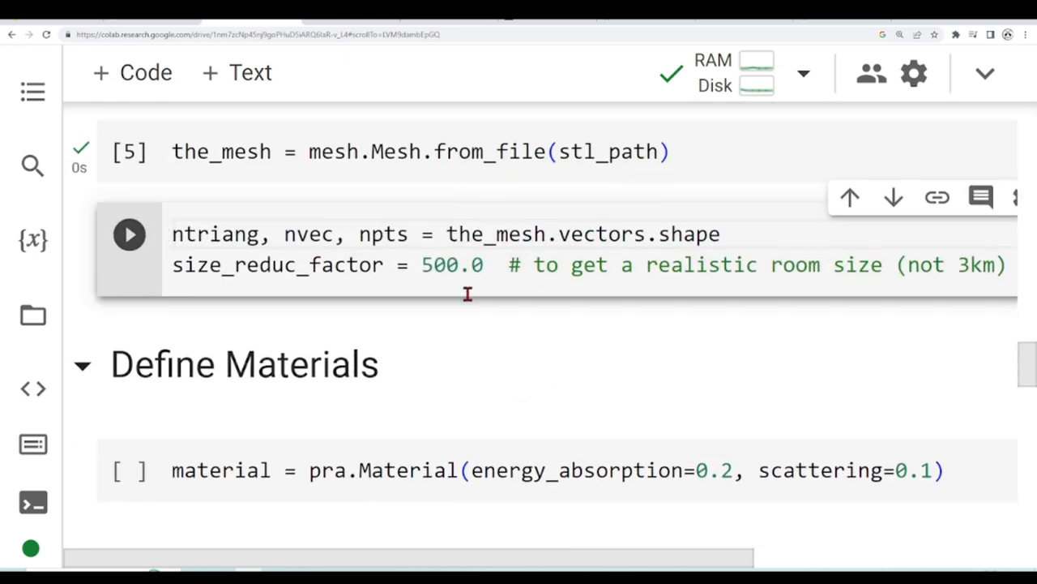
scroll(463, 378, "down", 3)
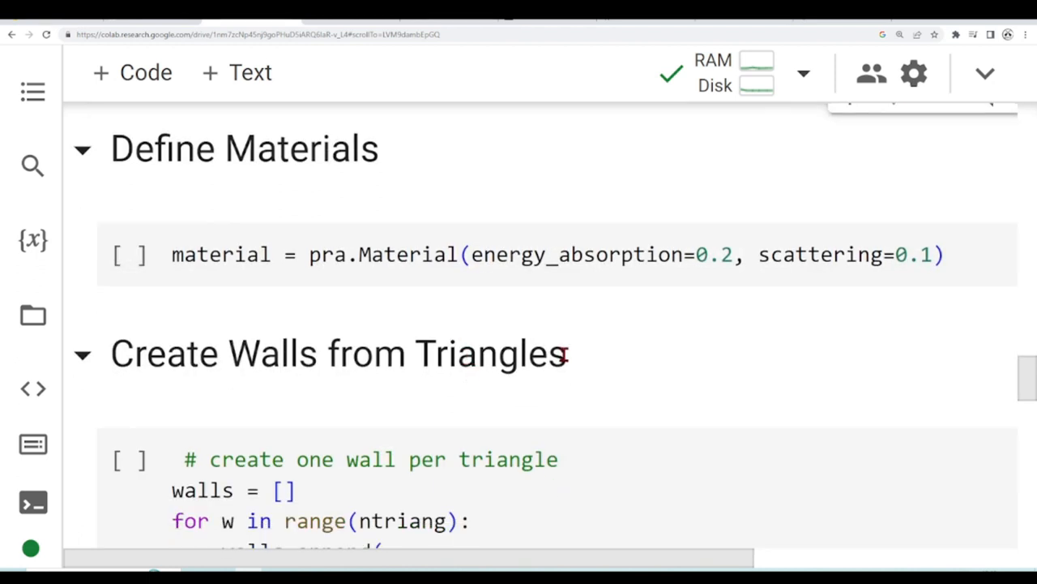
scroll(550, 344, "up", 2)
scroll(486, 292, "down", 1)
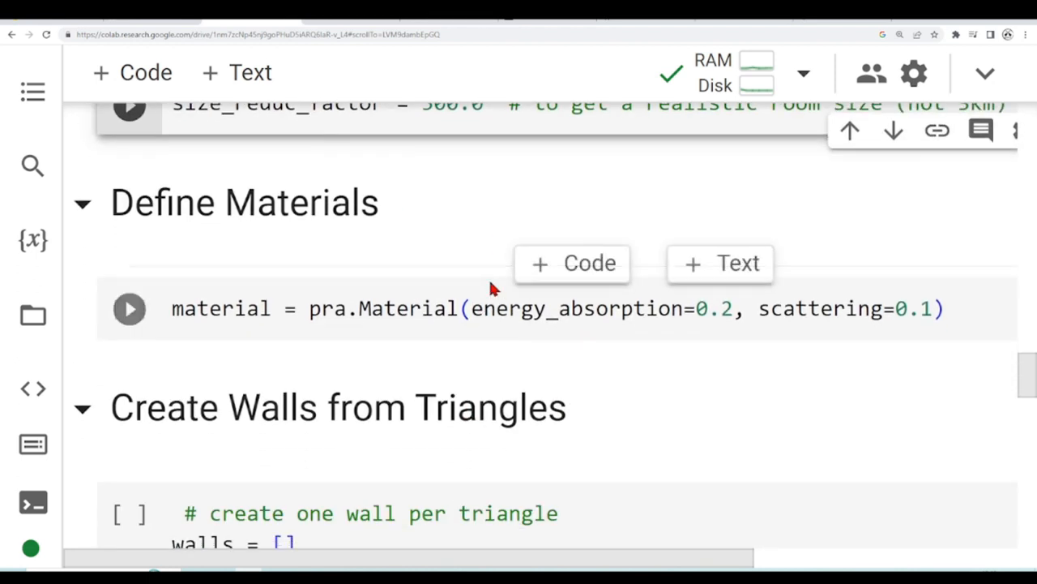
scroll(512, 310, "down", 2)
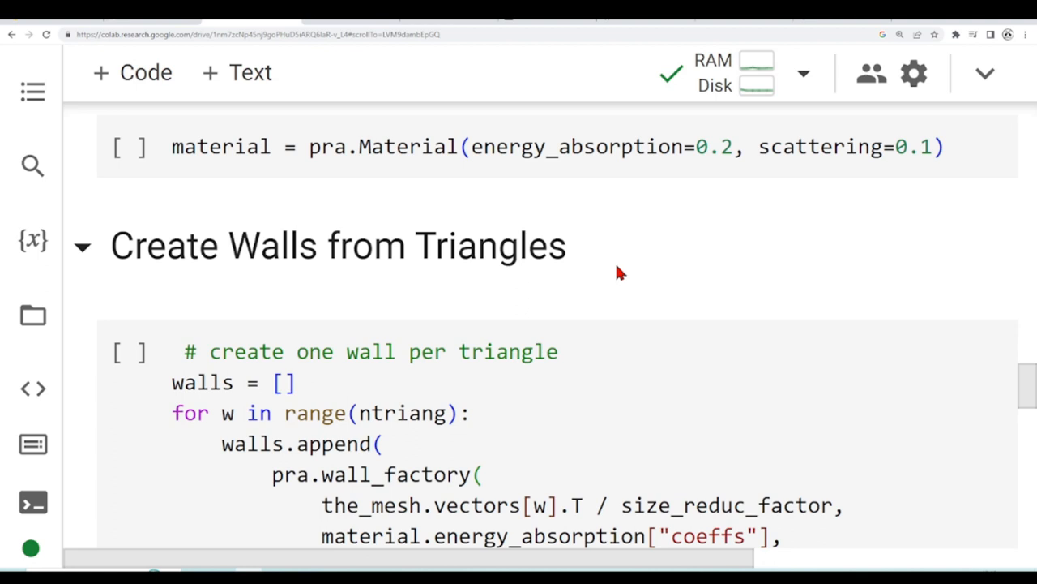
scroll(615, 262, "down", 1)
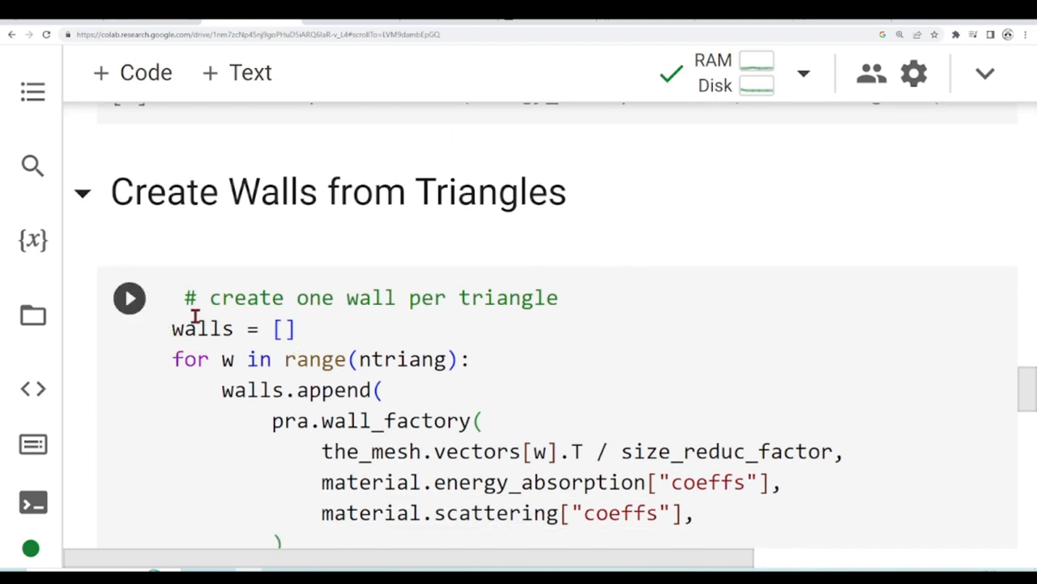
scroll(531, 313, "down", 1)
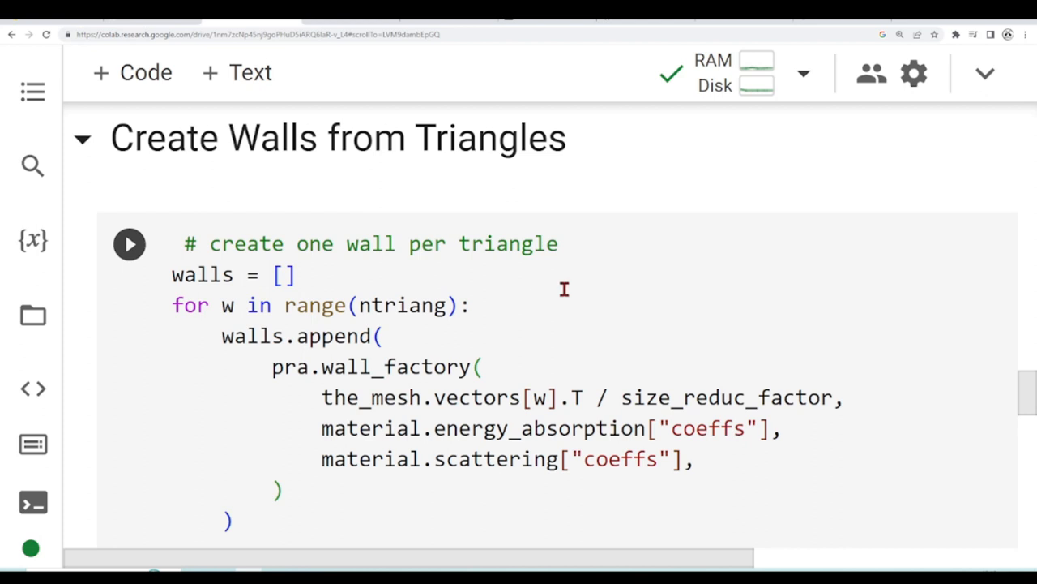
scroll(614, 303, "down", 1)
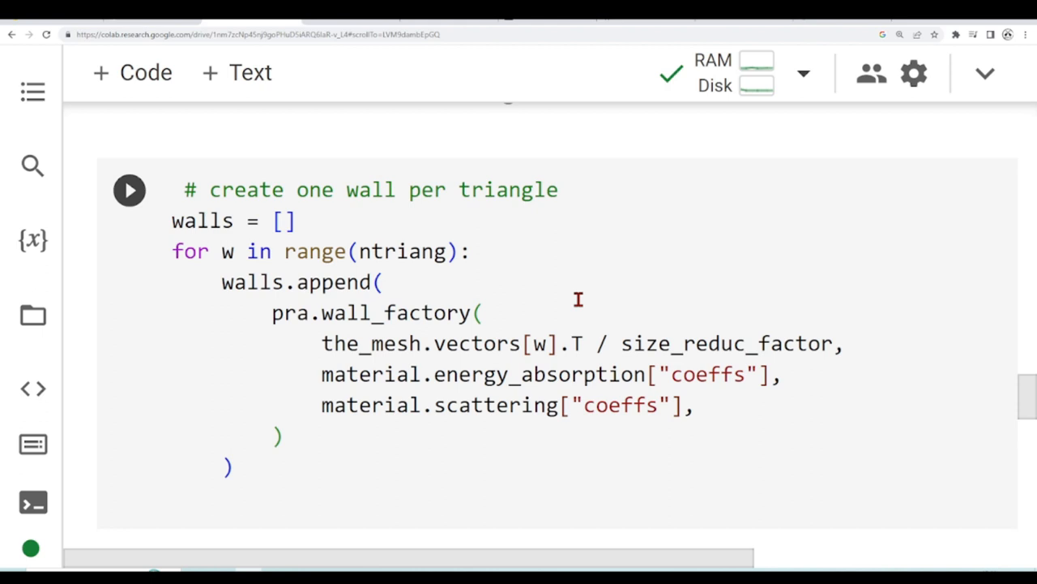
scroll(578, 300, "down", 1)
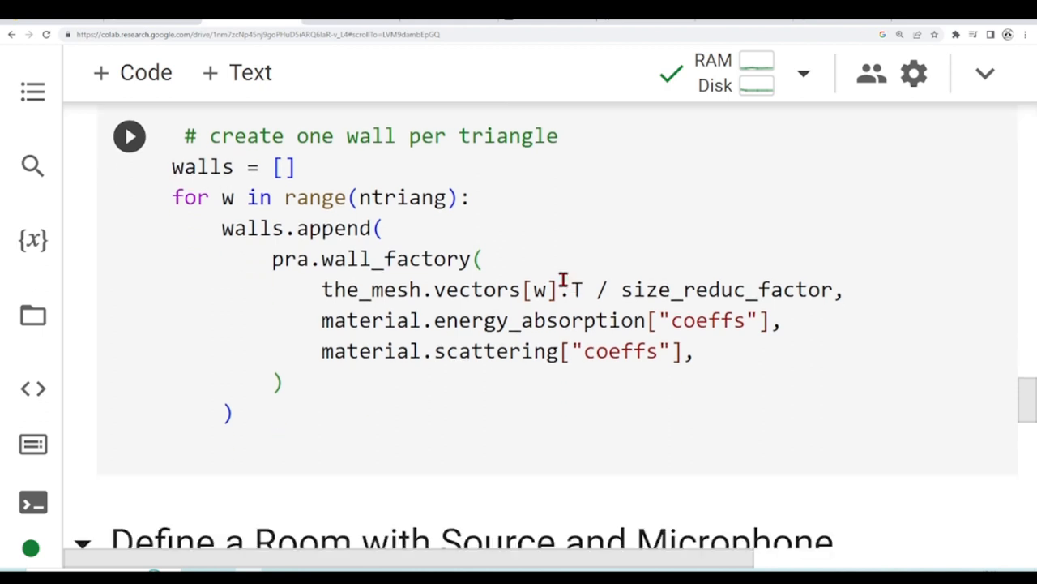
scroll(562, 276, "down", 1)
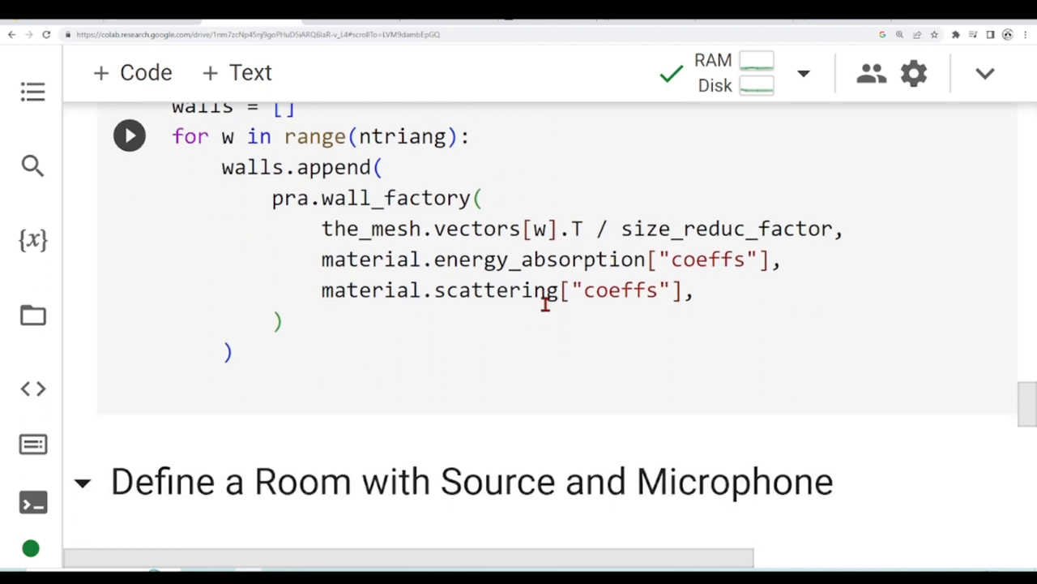
scroll(562, 275, "down", 1)
scroll(544, 282, "down", 1)
scroll(543, 282, "down", 1)
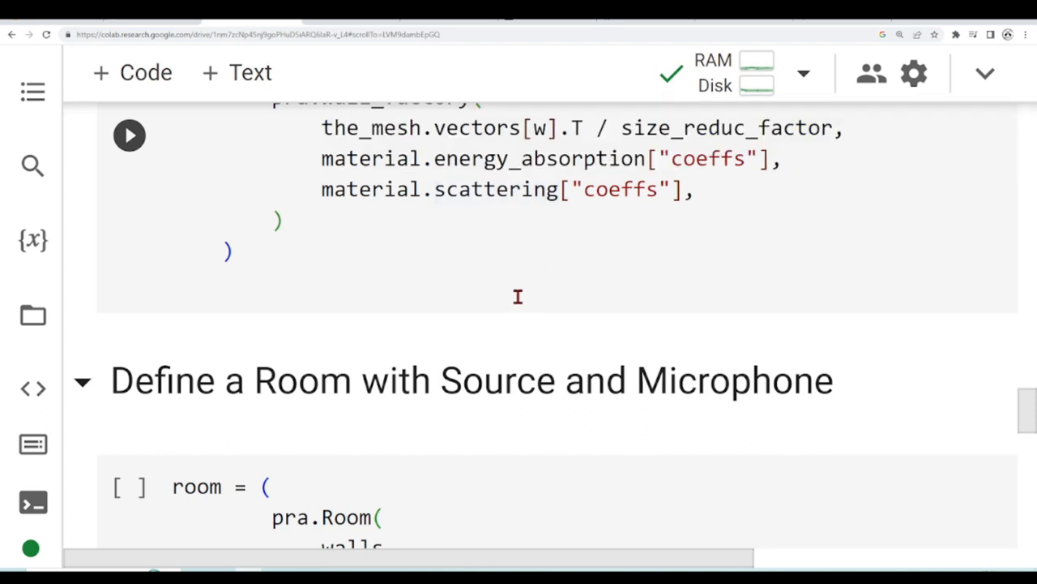
scroll(543, 292, "down", 2)
scroll(556, 343, "down", 2)
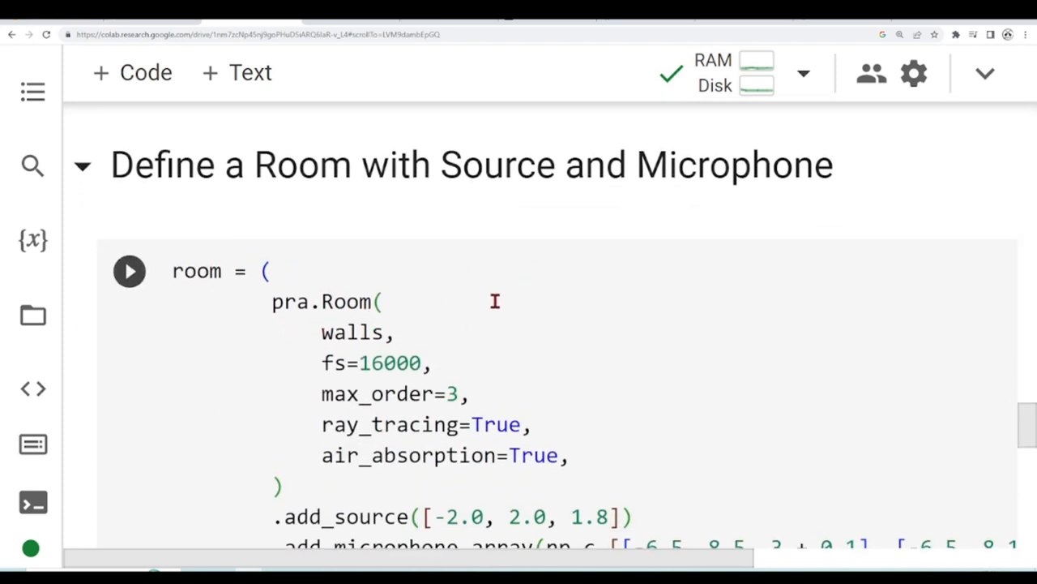
scroll(527, 300, "down", 1)
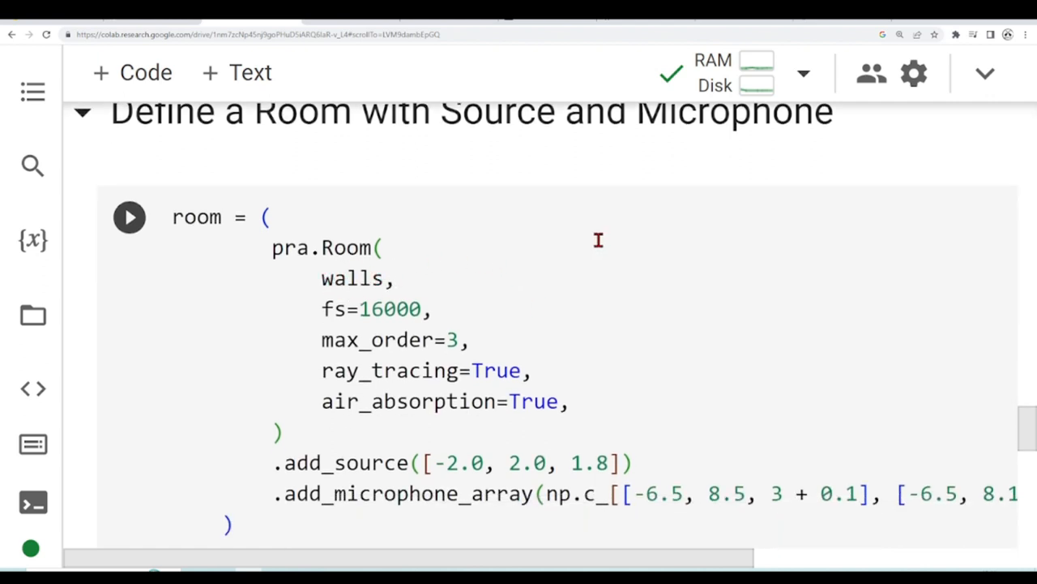
scroll(600, 239, "down", 1)
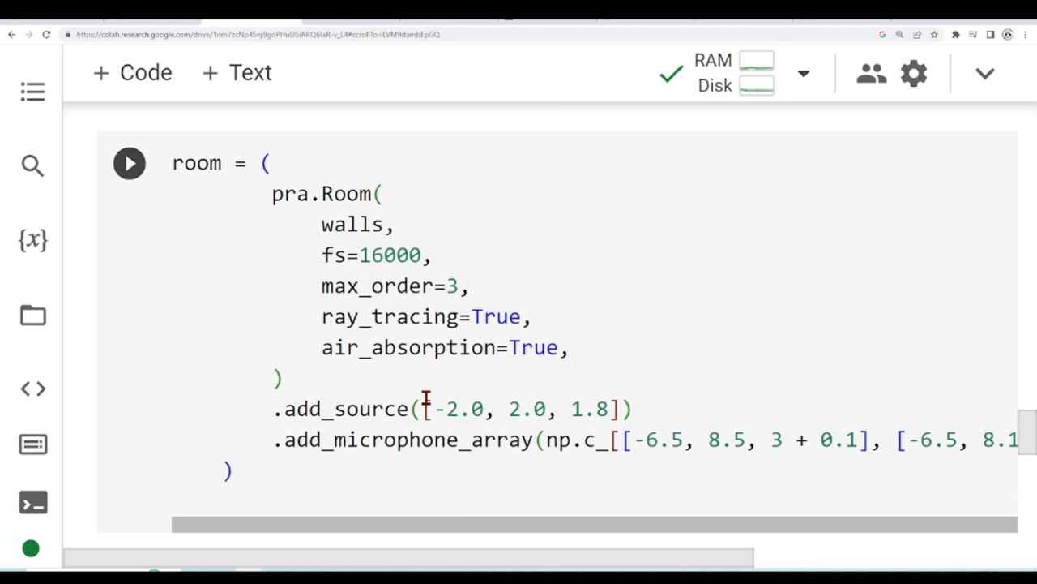
left_click_drag(567, 527, 624, 527)
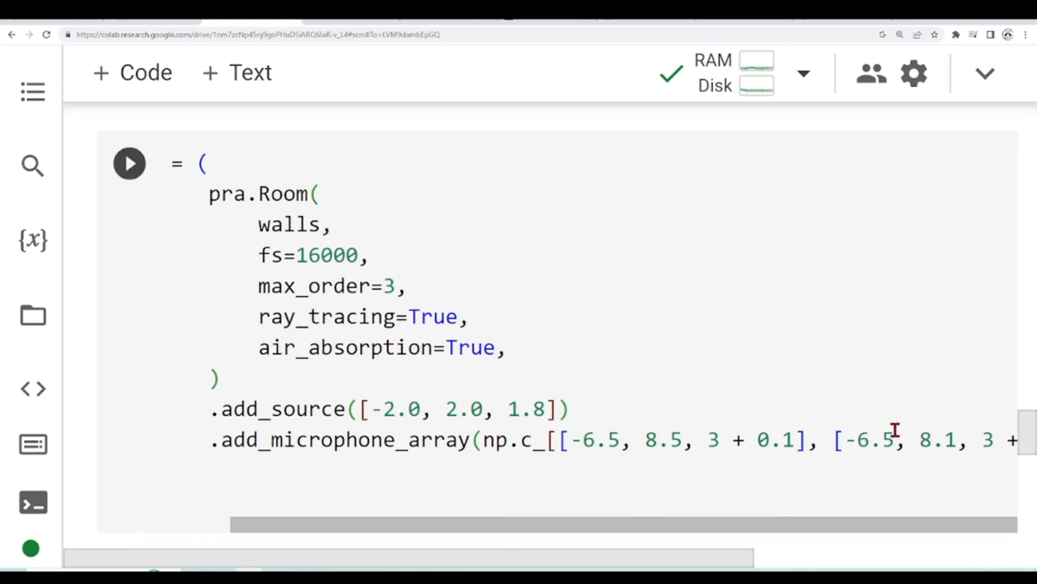
key("ctrl+minus")
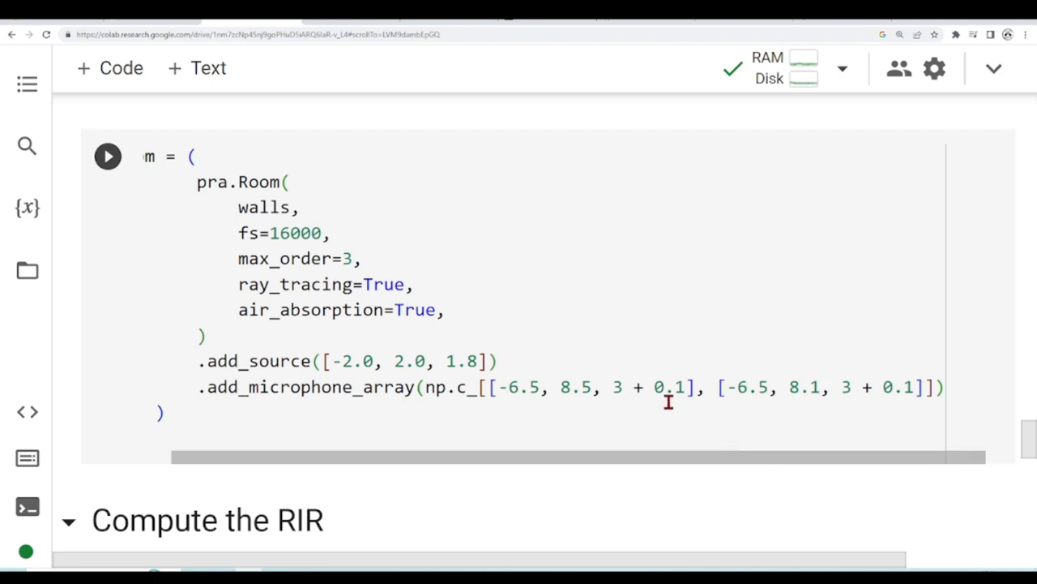
left_click_drag(443, 458, 251, 458)
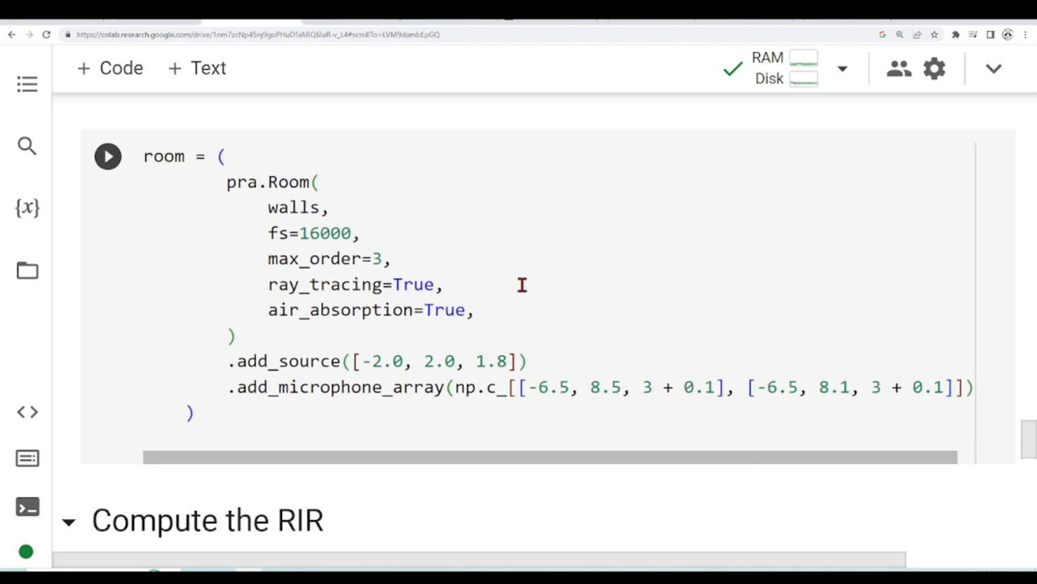
scroll(522, 284, "up", 1)
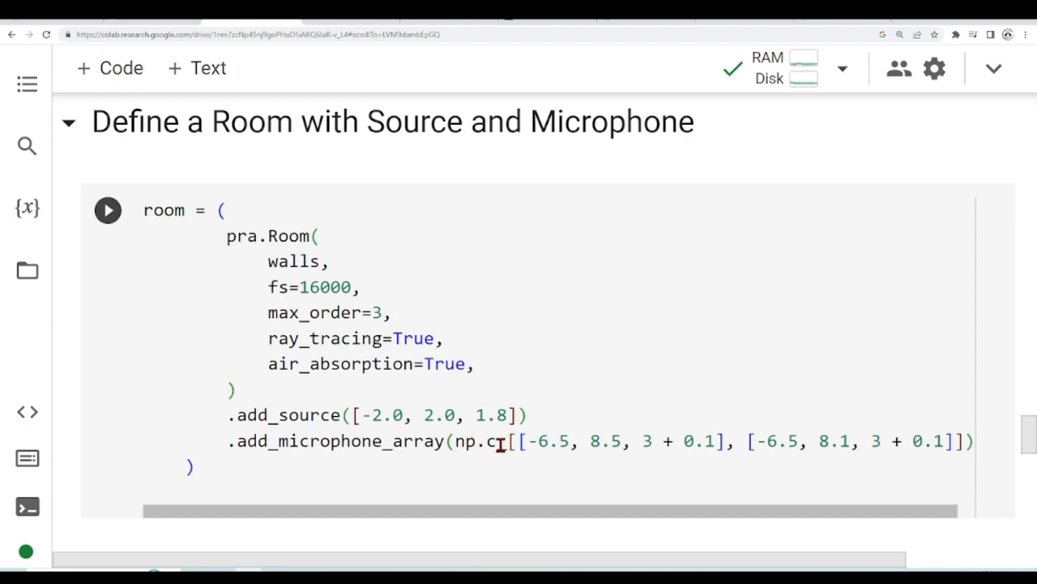
mouse_move(486, 441)
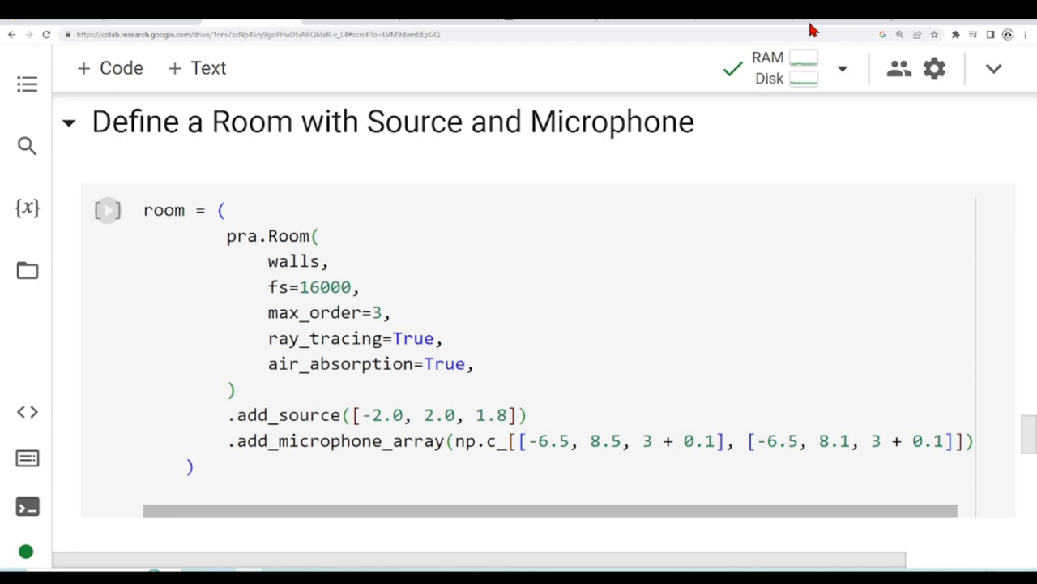
Read the enlarged numpy.c_ examples page, then return to the Colab room cell
left_click(808, 18)
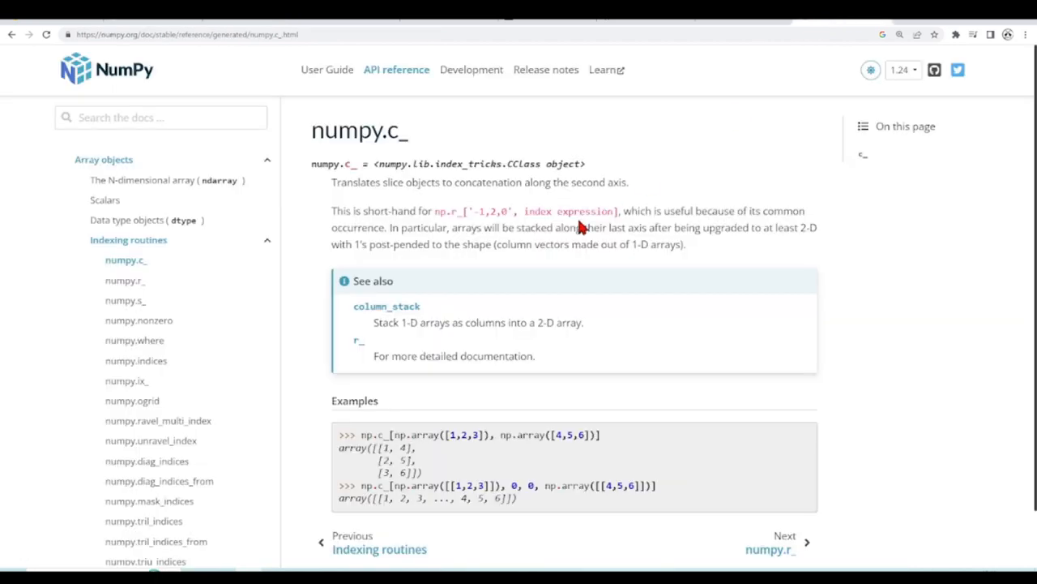
key("ctrl+plus")
key("ctrl+plus")
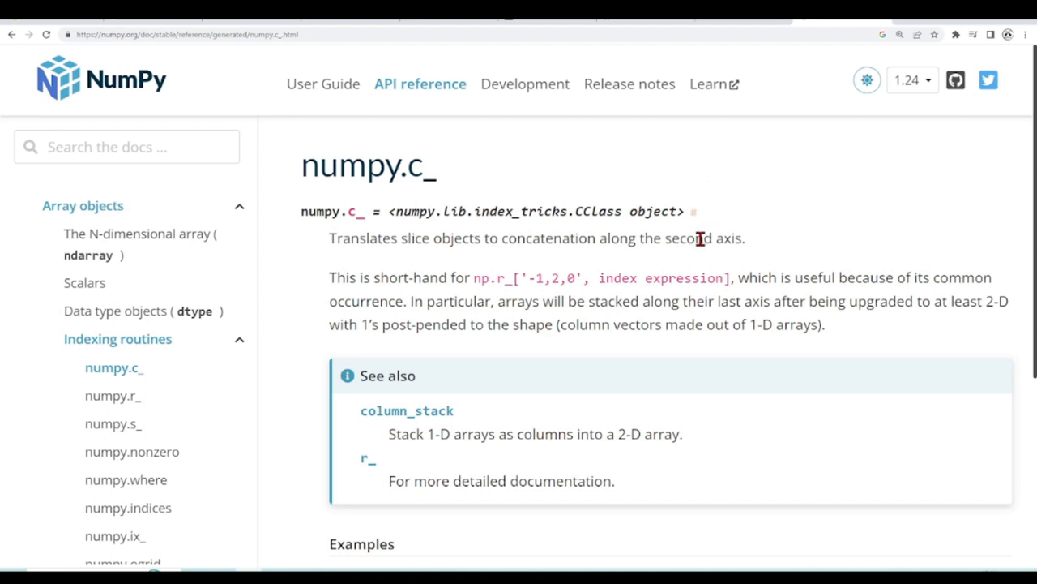
scroll(739, 304, "down", 1)
scroll(739, 304, "down", 2)
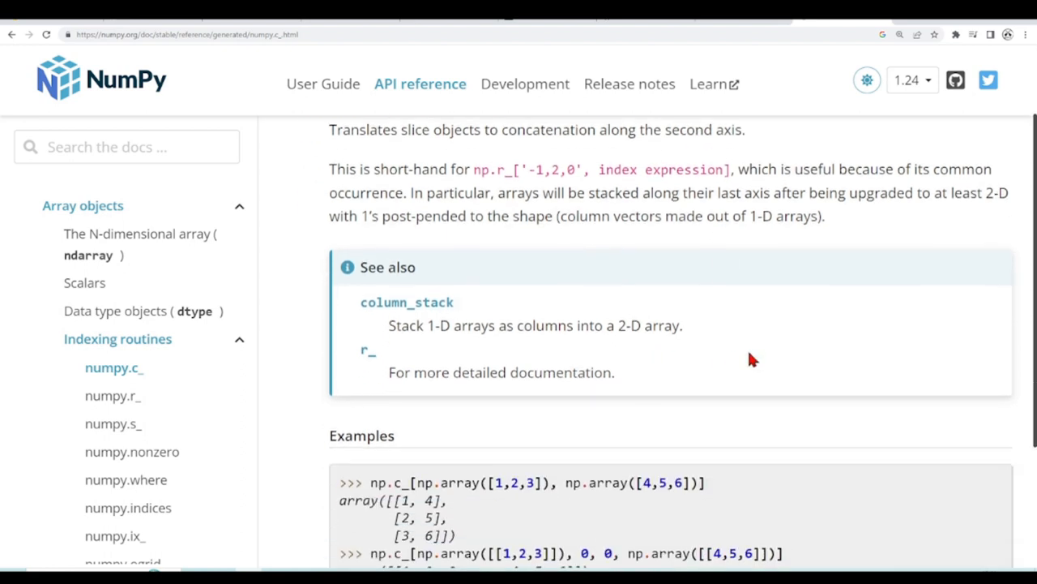
scroll(747, 349, "down", 3)
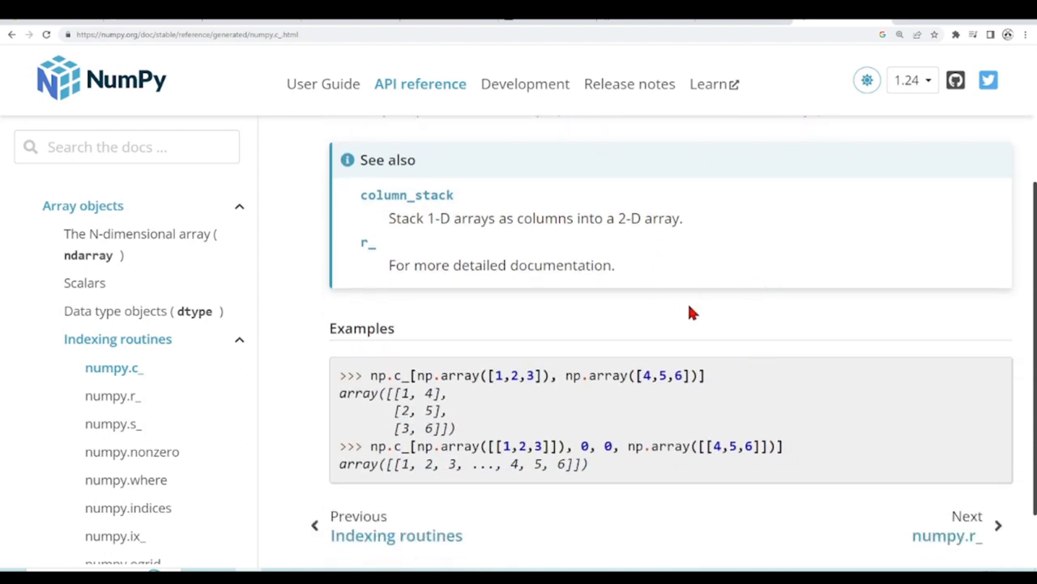
scroll(776, 303, "down", 1)
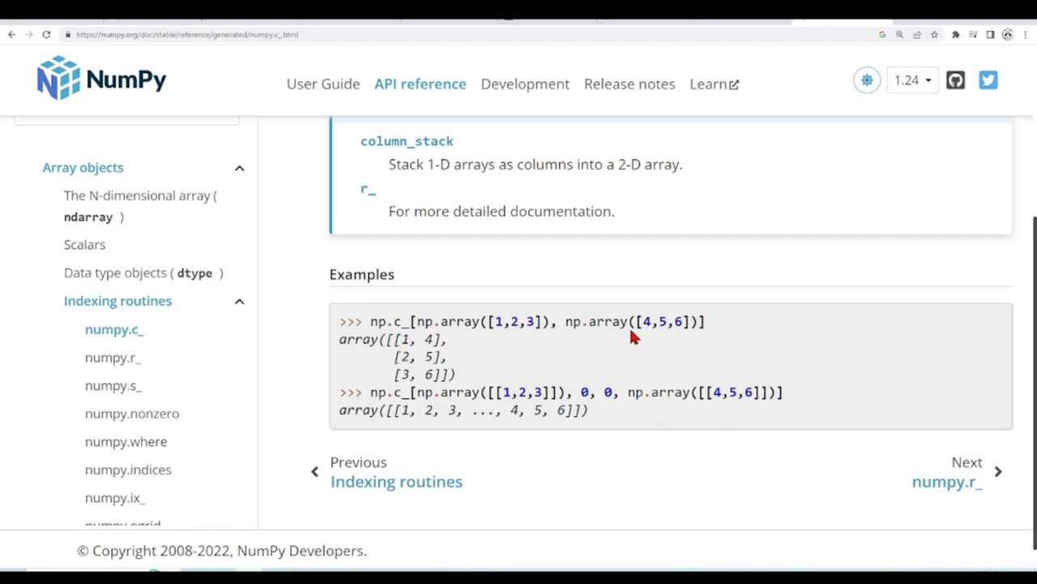
scroll(726, 339, "up", 1)
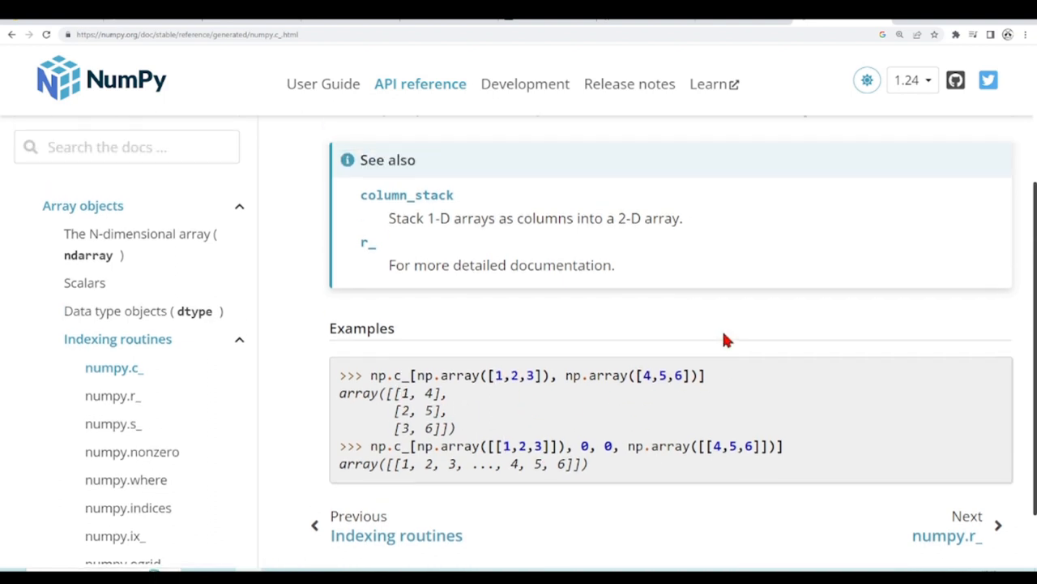
left_click(238, 19)
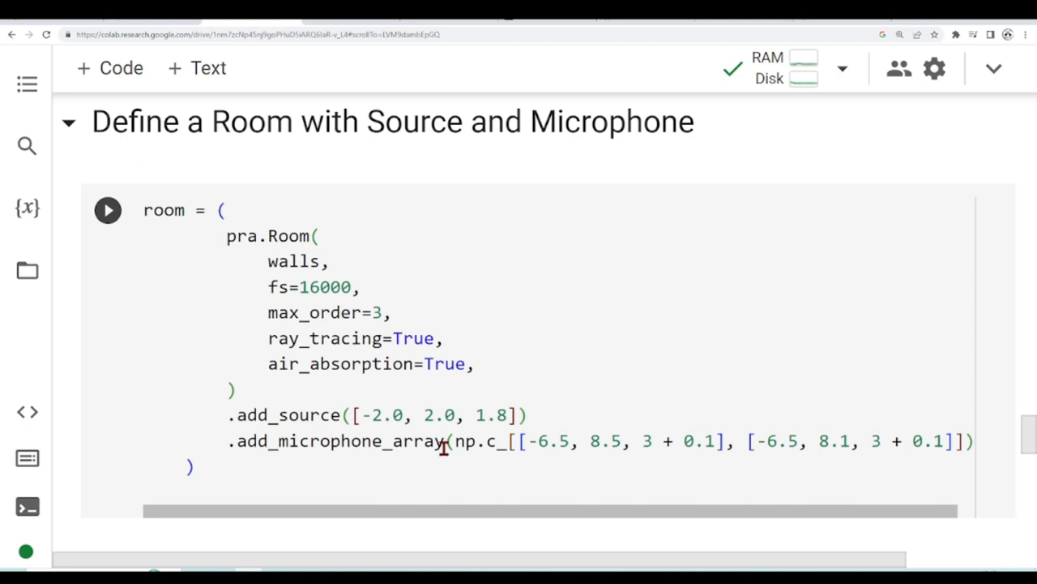
mouse_move(444, 440)
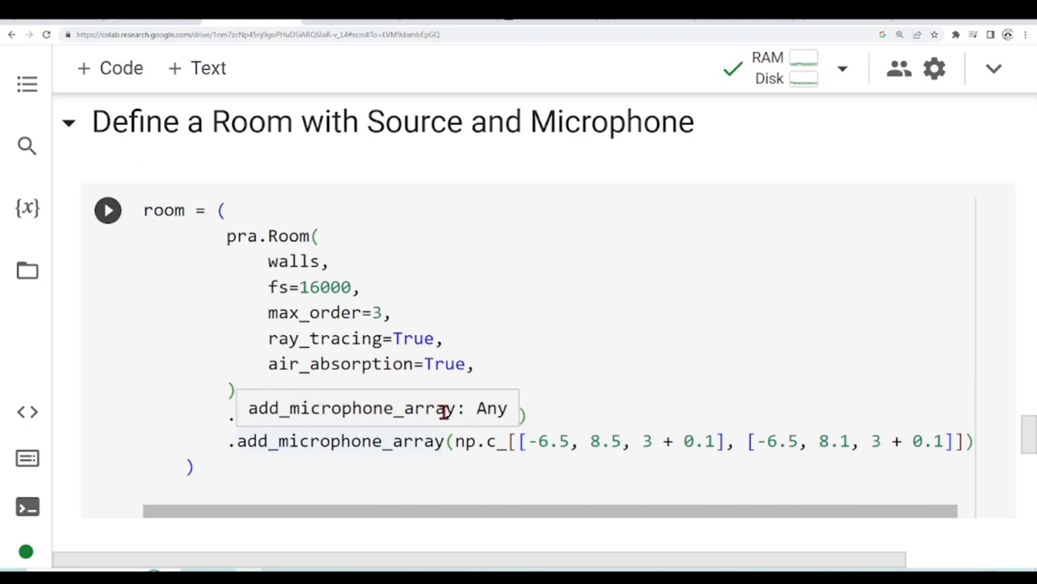
scroll(788, 308, "down", 3)
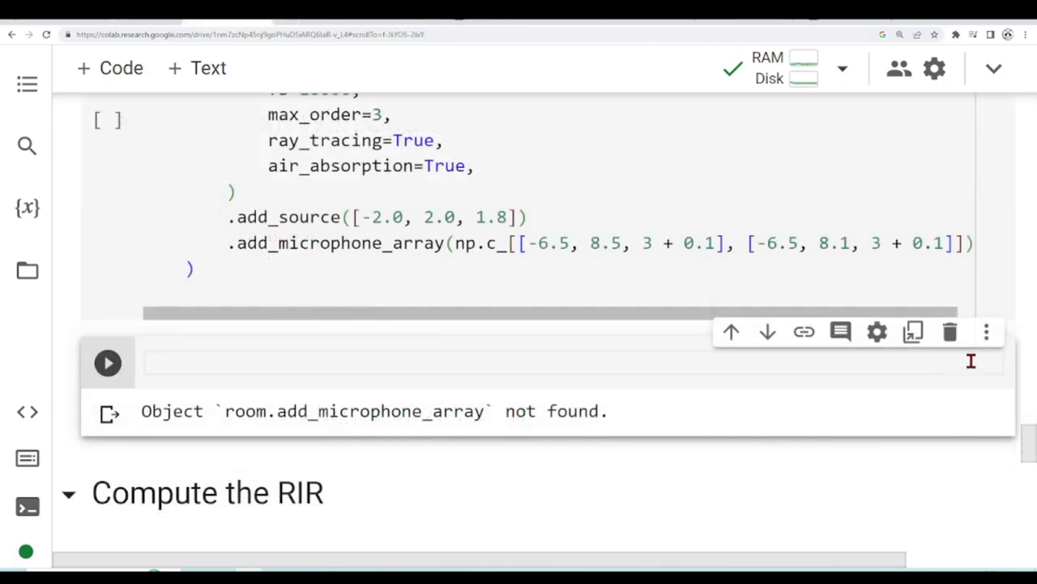
Delete the empty help cell and open the Room.add_microphone_array documentation
left_click(949, 331)
left_click(324, 247)
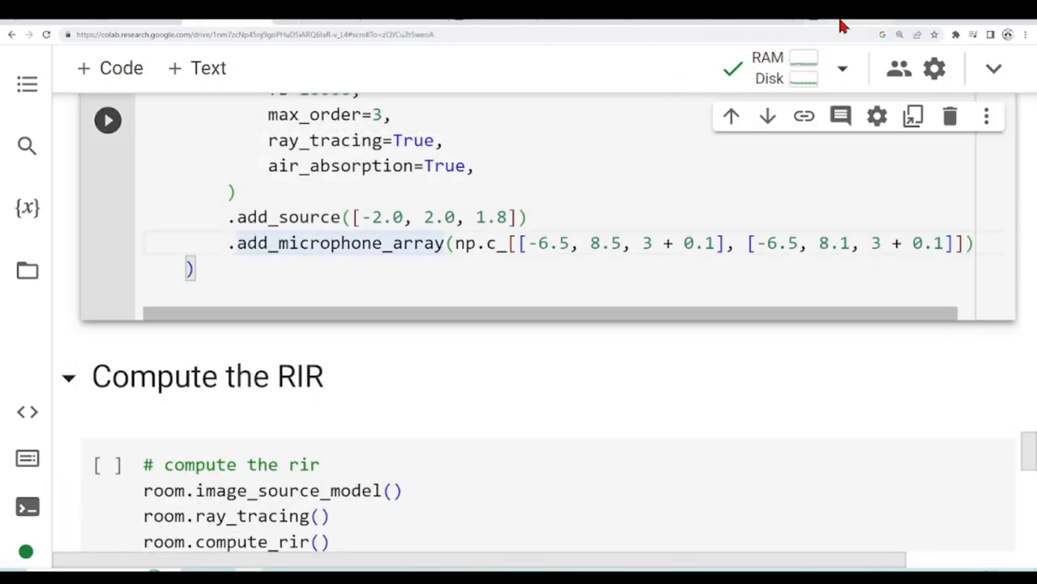
key("ctrl+Tab")
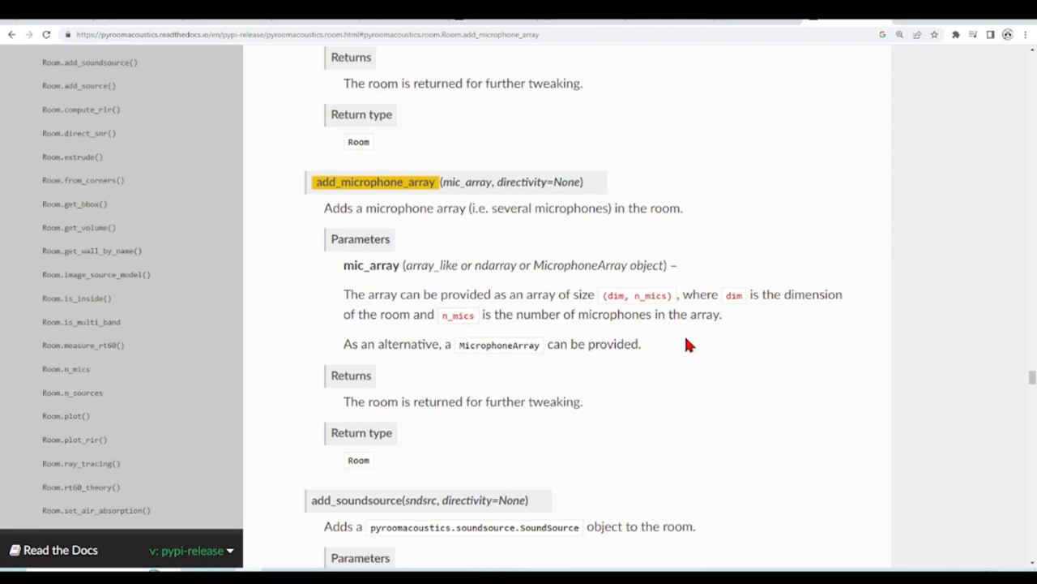
scroll(685, 330, "down", 1)
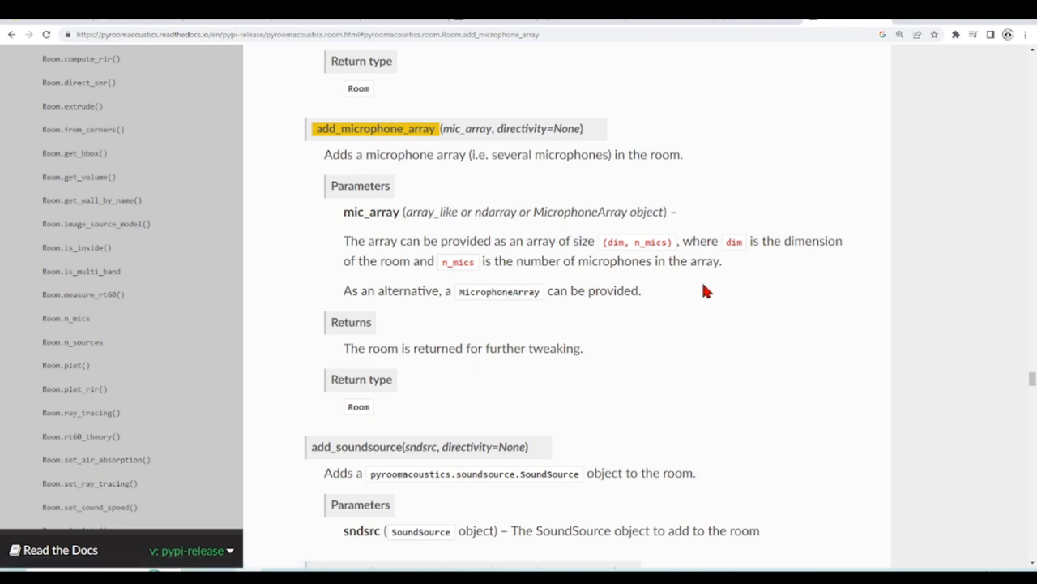
scroll(705, 290, "down", 1)
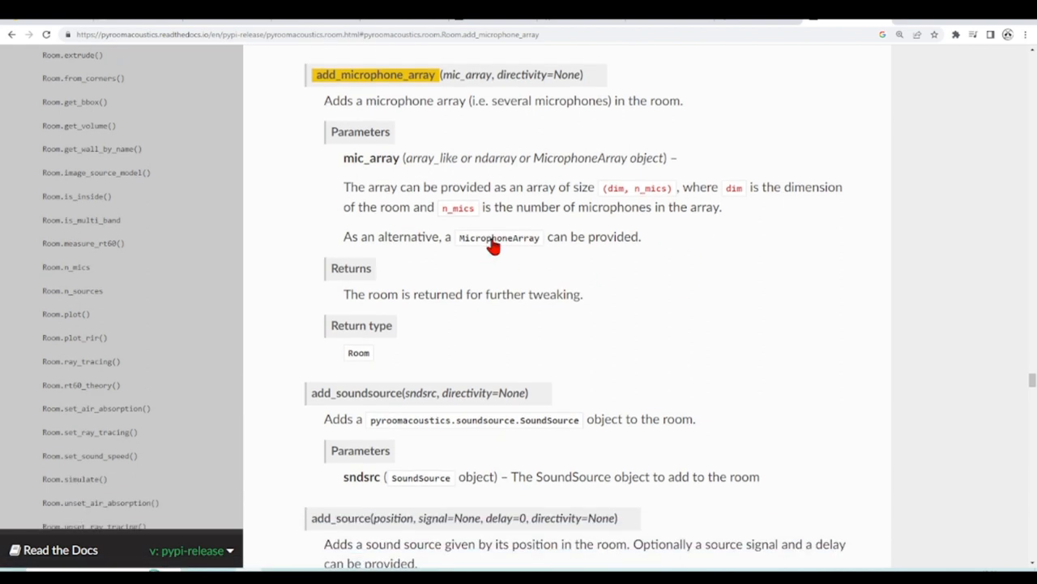
View the MicrophoneArray class reference in a new browser tab
right_click(493, 243)
left_click(535, 248)
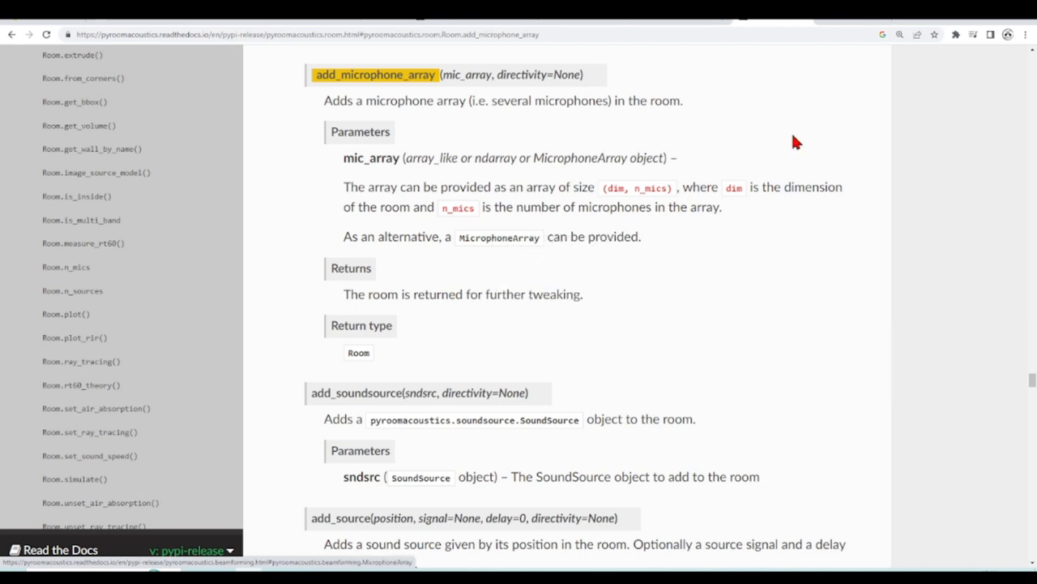
key("ctrl+Tab")
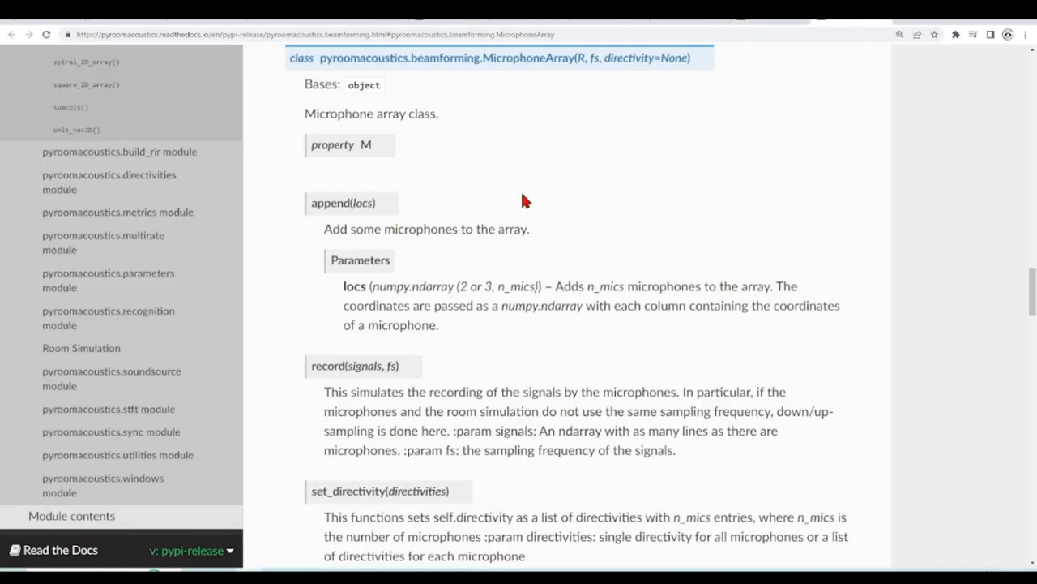
scroll(549, 182, "up", 1)
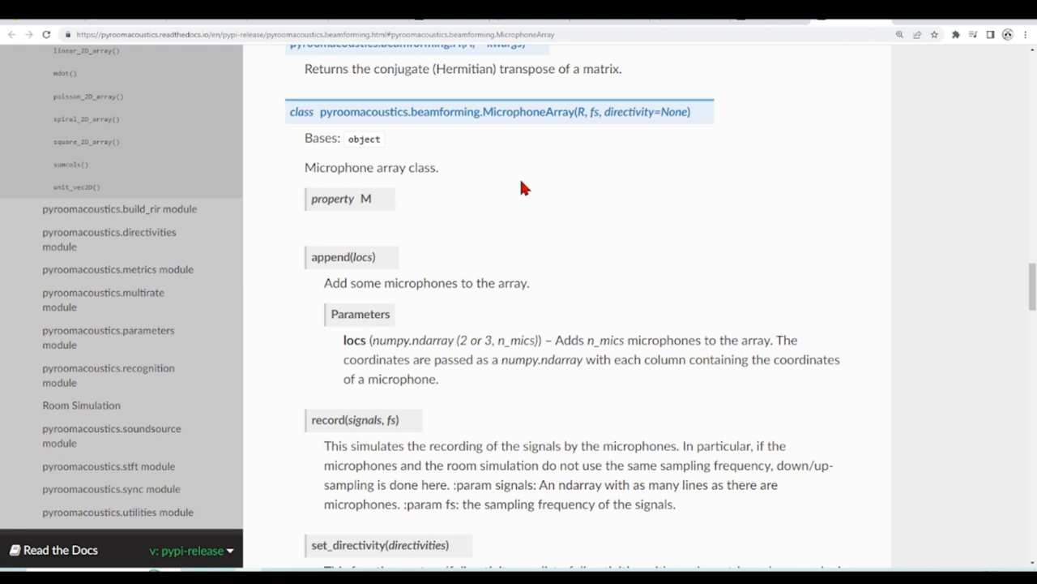
scroll(526, 185, "down", 1)
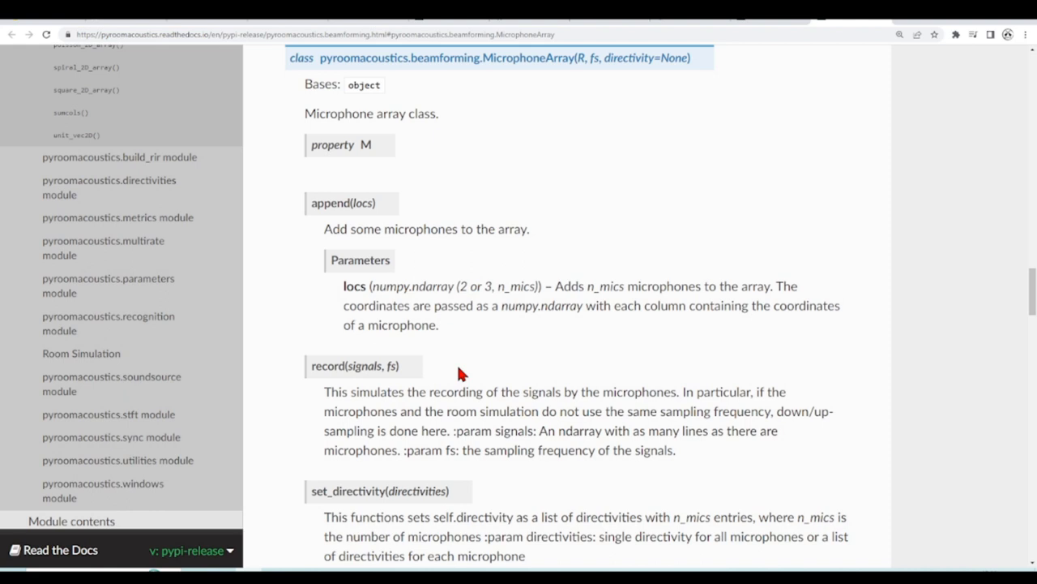
Return to the add_microphone_array docs and then to the Colab notebook
left_click(761, 24)
scroll(463, 247, "up", 3)
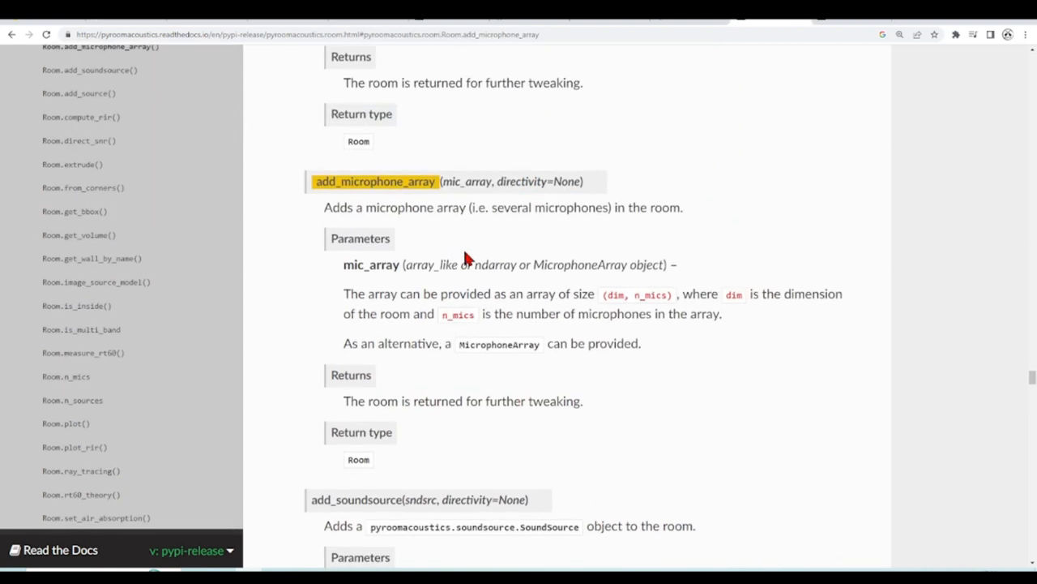
scroll(457, 244, "up", 3)
scroll(456, 244, "up", 3)
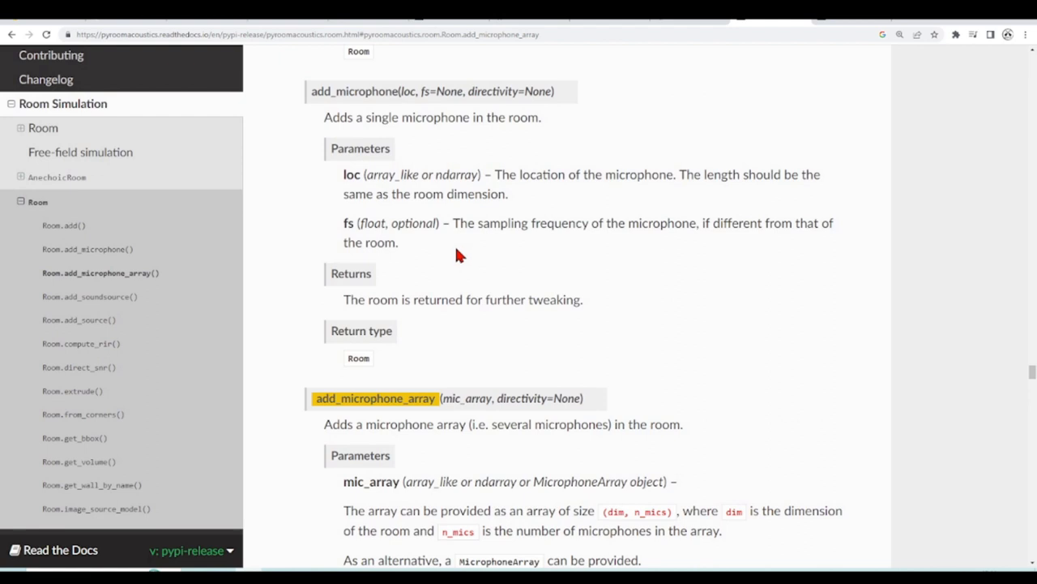
left_click(203, 18)
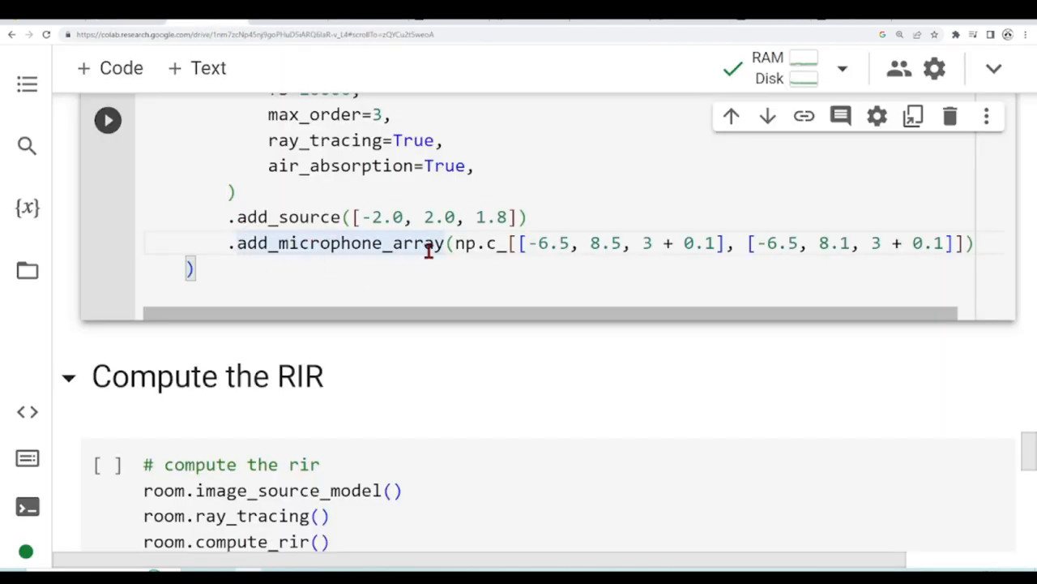
scroll(507, 376, "down", 1)
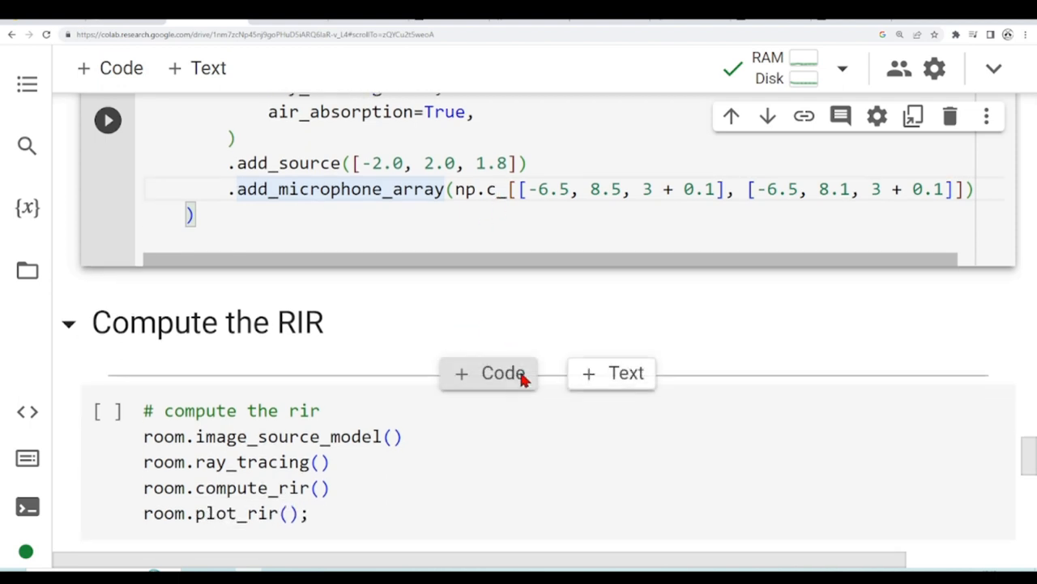
scroll(520, 378, "down", 2)
Run the compute-the-RIR cell and the room definition cell to show Mic 0 and Mic 1 plots
left_click(509, 305)
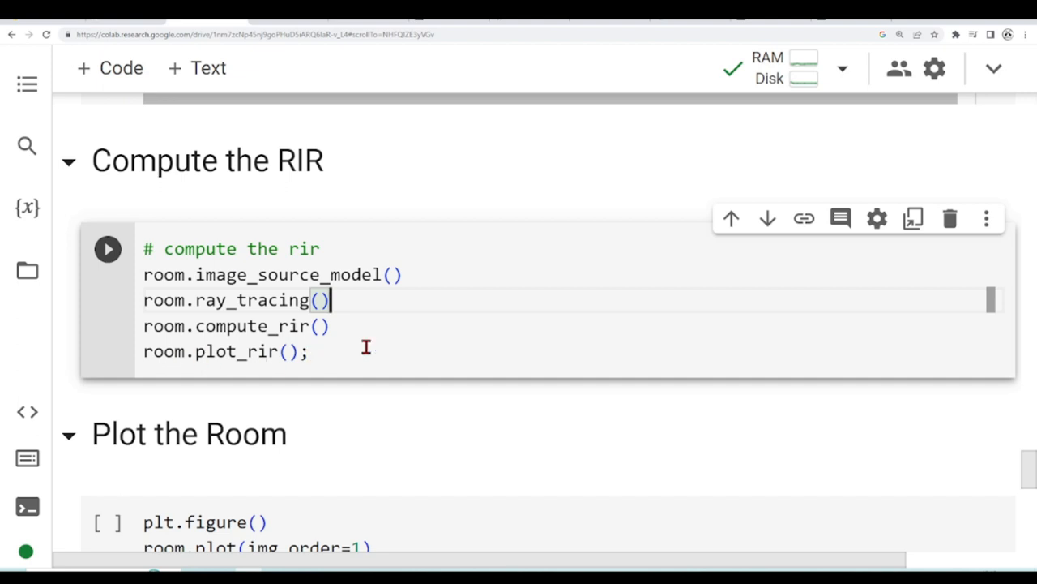
left_click(537, 324)
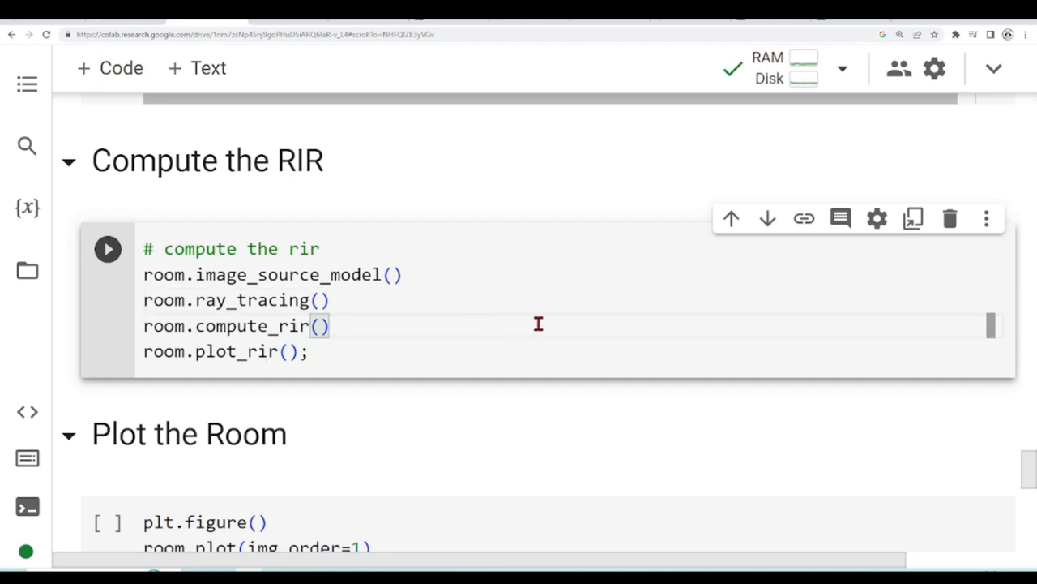
key("shift+Return")
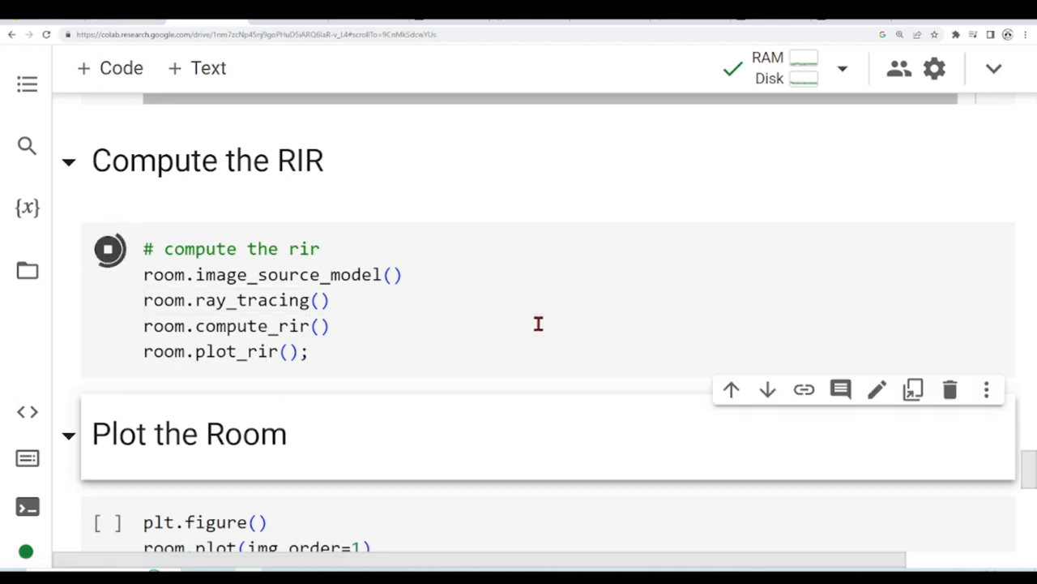
scroll(542, 302, "up", 5)
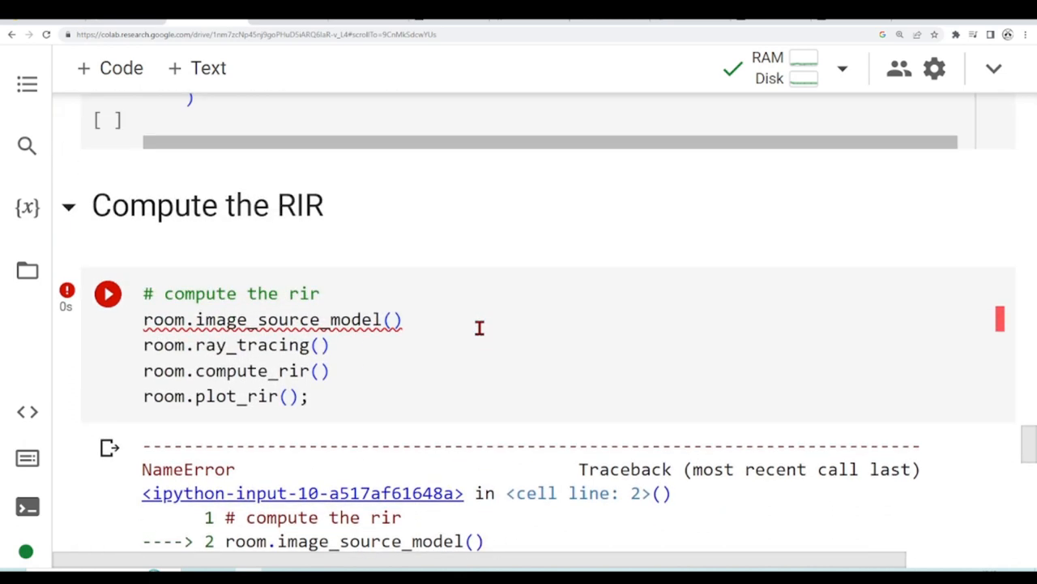
left_click(432, 151)
key("shift+Return")
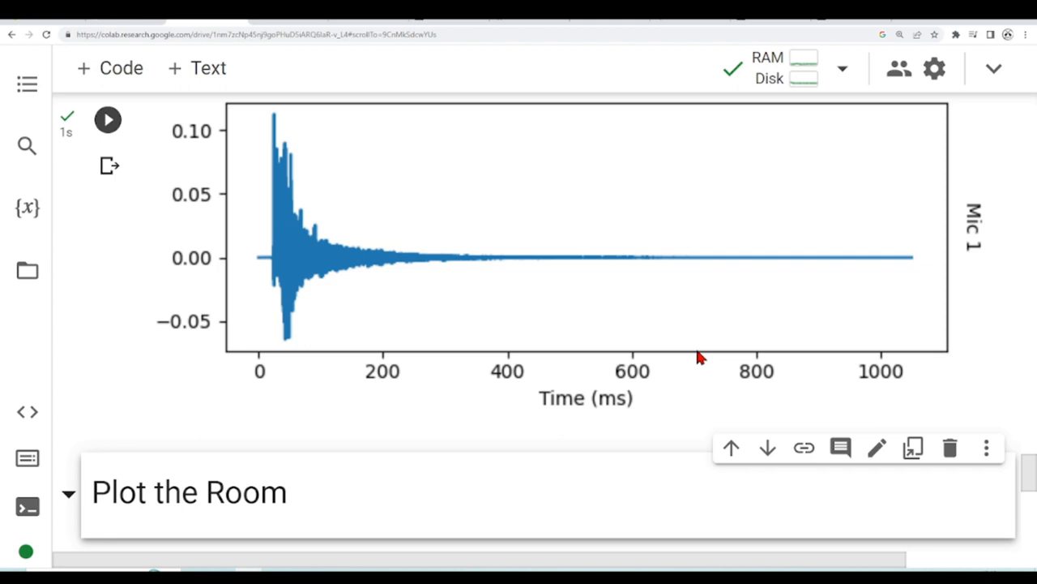
scroll(725, 317, "up", 3)
scroll(725, 316, "up", 2)
scroll(725, 316, "up", 3)
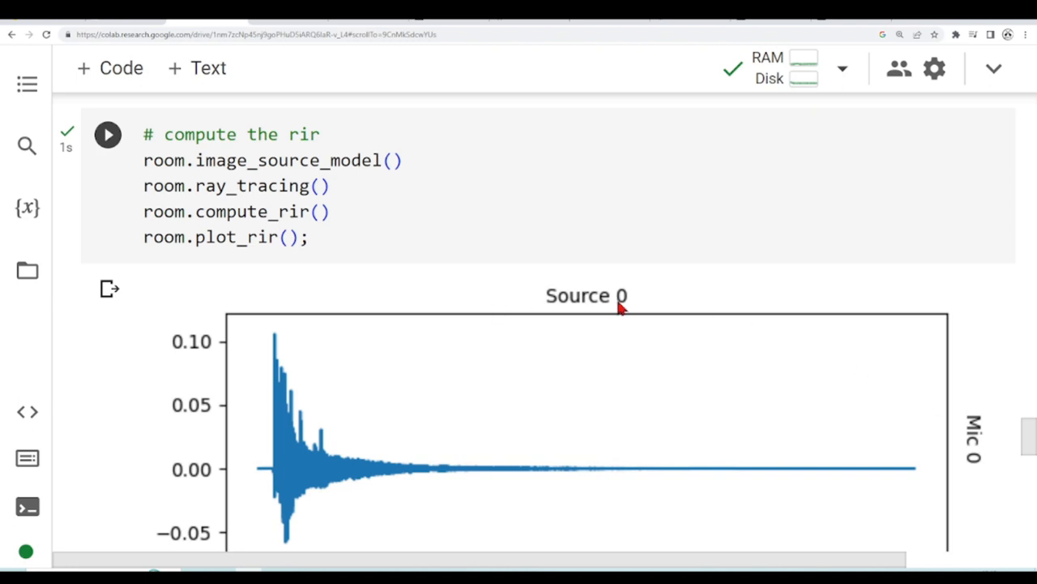
scroll(786, 285, "down", 3)
scroll(827, 377, "down", 4)
scroll(892, 381, "down", 2)
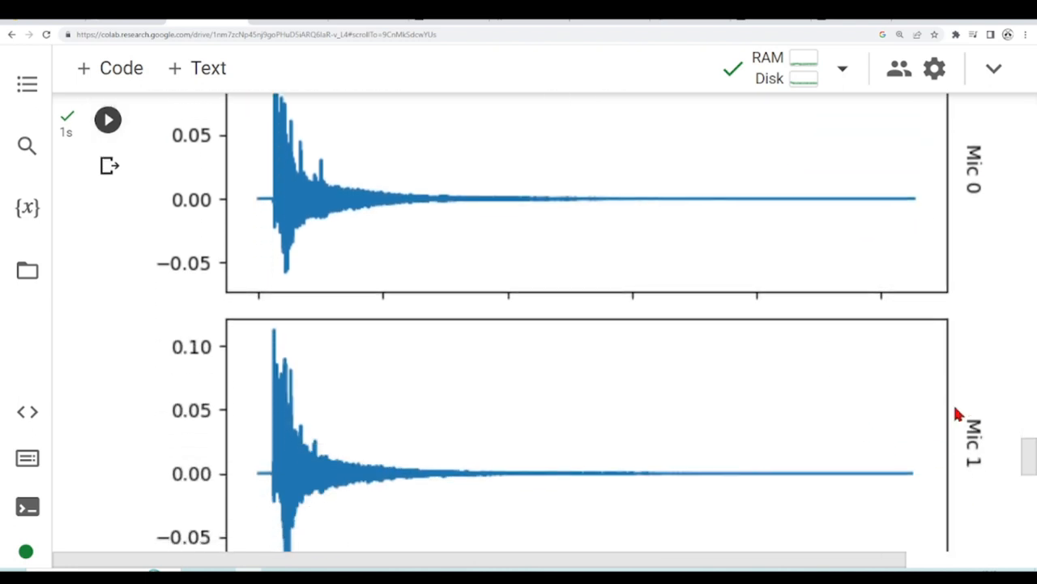
scroll(953, 403, "up", 3)
scroll(729, 324, "up", 3)
scroll(962, 396, "down", 2)
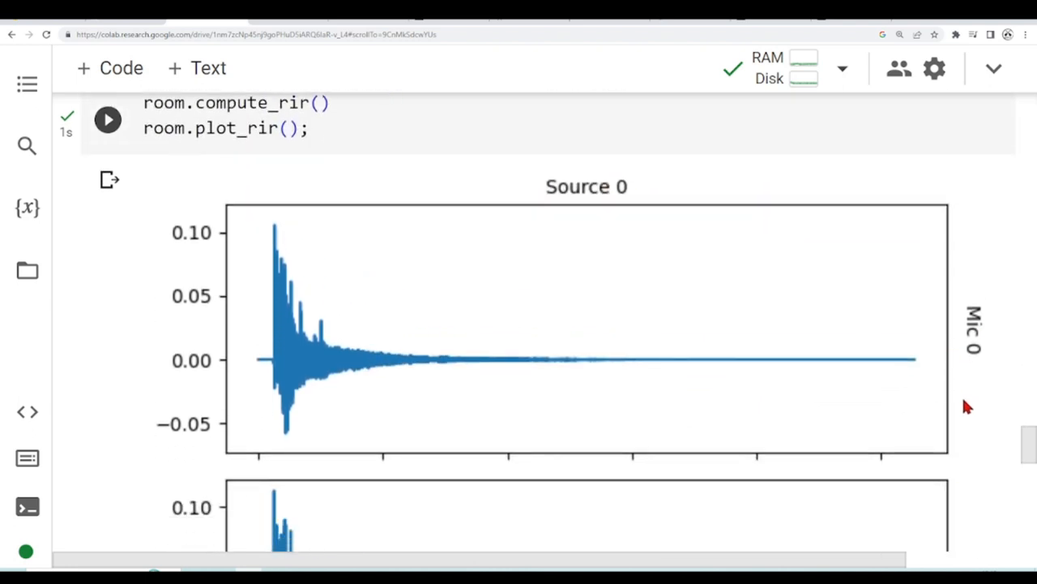
scroll(964, 406, "down", 3)
scroll(964, 406, "down", 2)
scroll(964, 405, "up", 1)
scroll(964, 405, "down", 1)
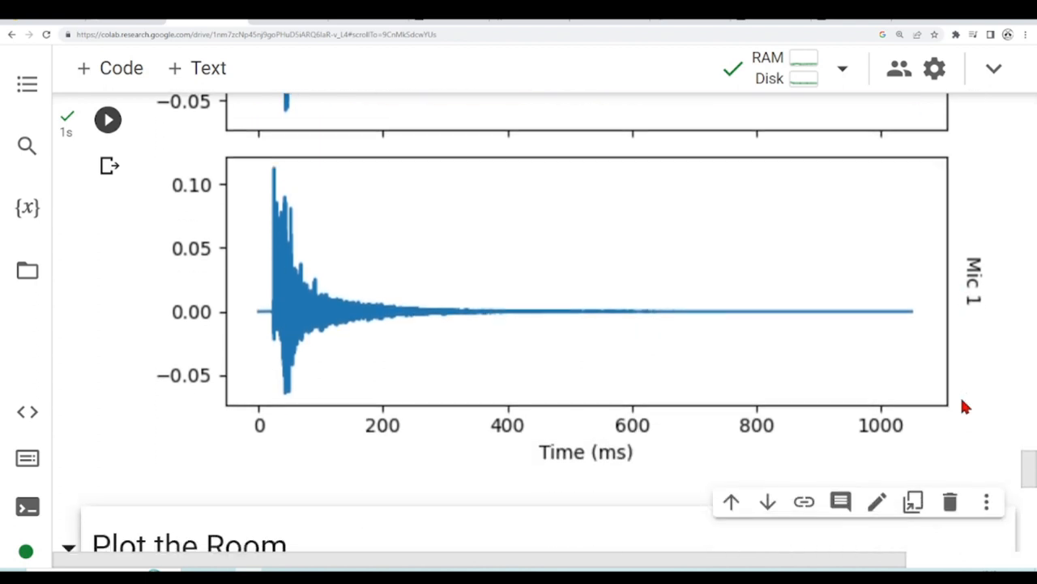
scroll(965, 406, "down", 3)
scroll(964, 405, "down", 2)
Run the Plot the Room cell for the 3D room mesh, then switch to the ipympl docs tab
left_click(602, 384)
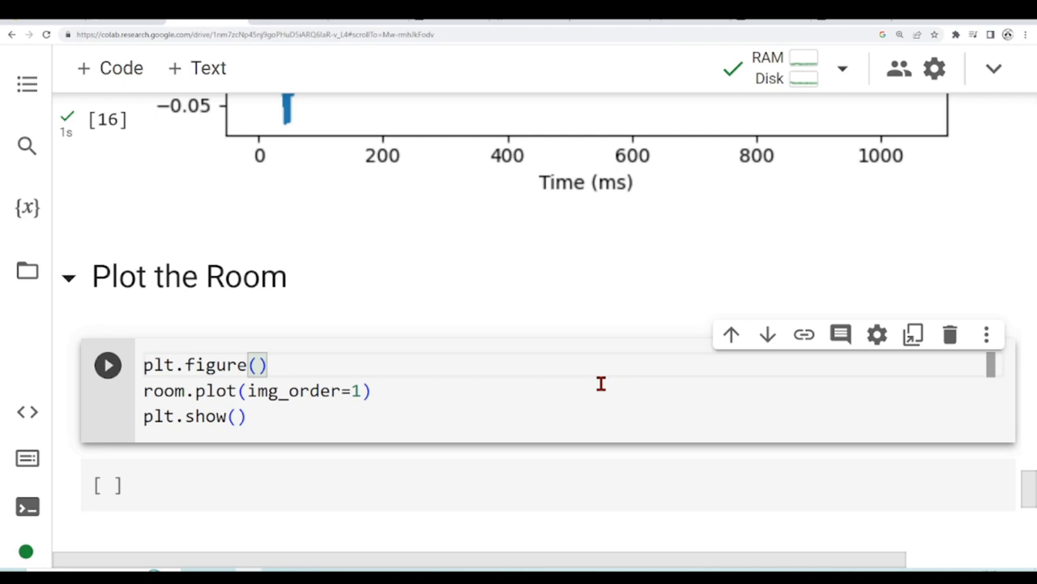
key("shift+Return")
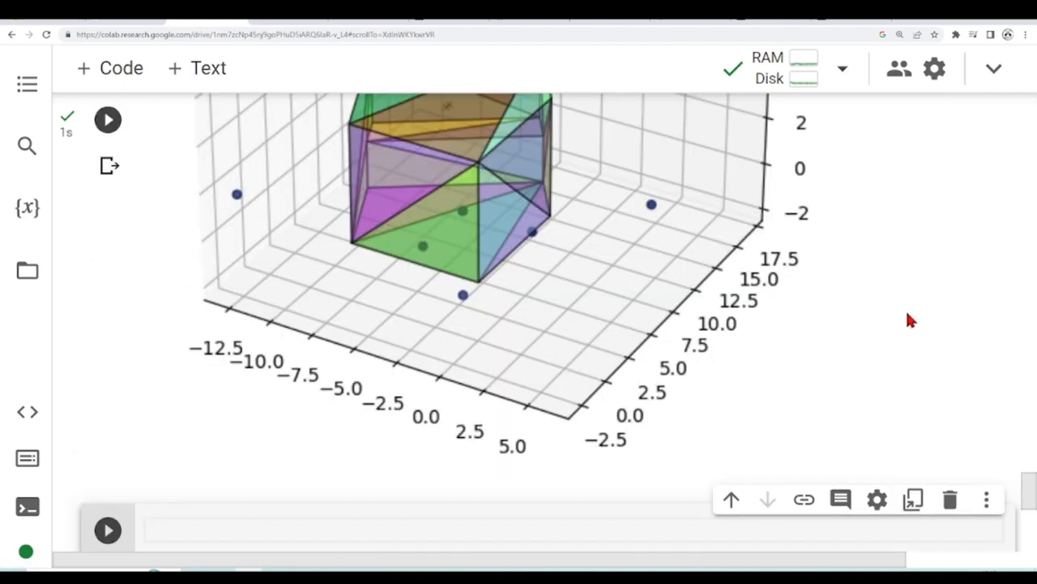
left_click_drag(1029, 507, 1028, 478)
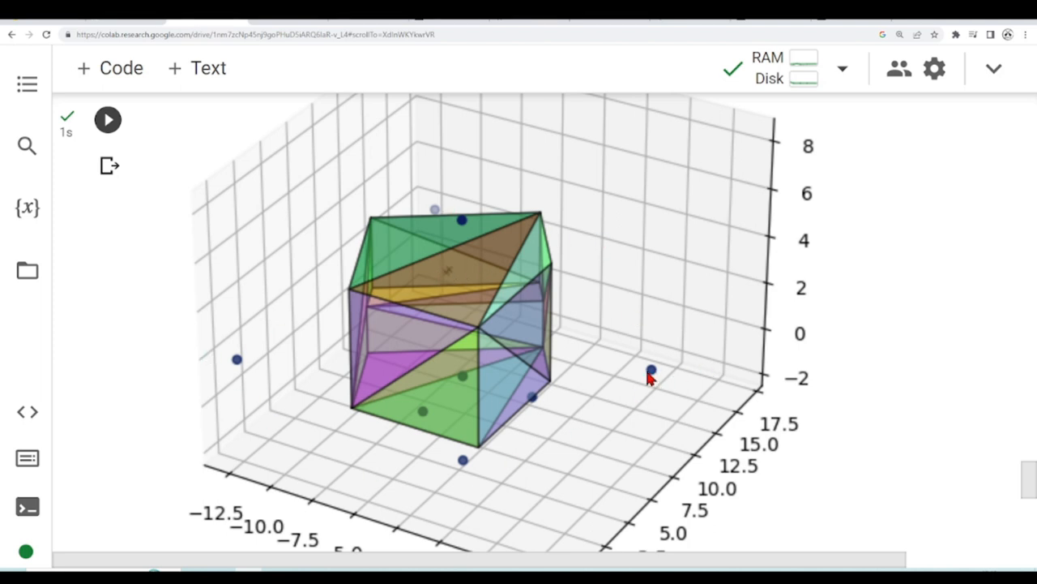
scroll(885, 379, "down", 2)
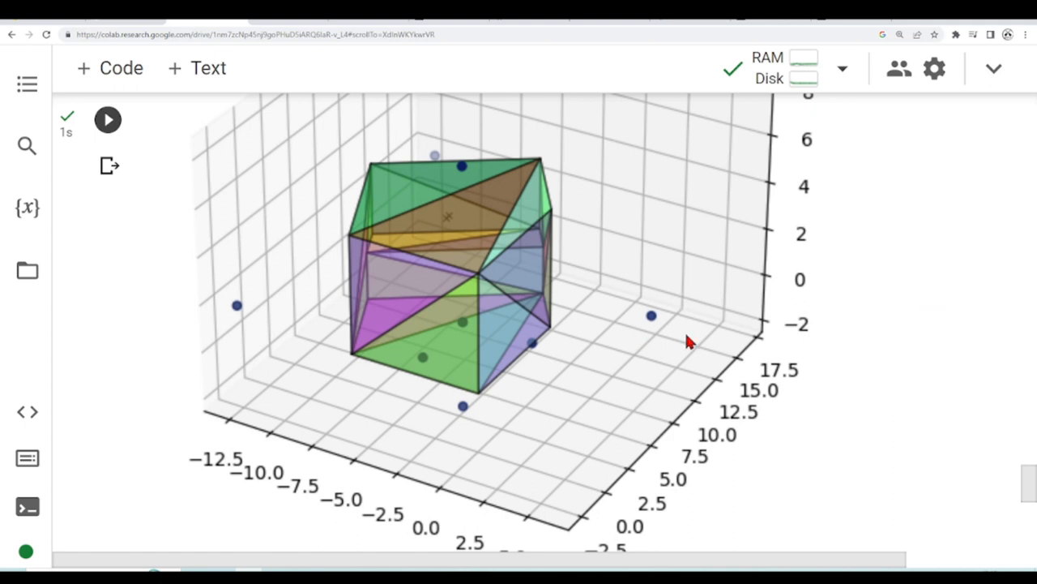
left_click_drag(1028, 494, 1029, 486)
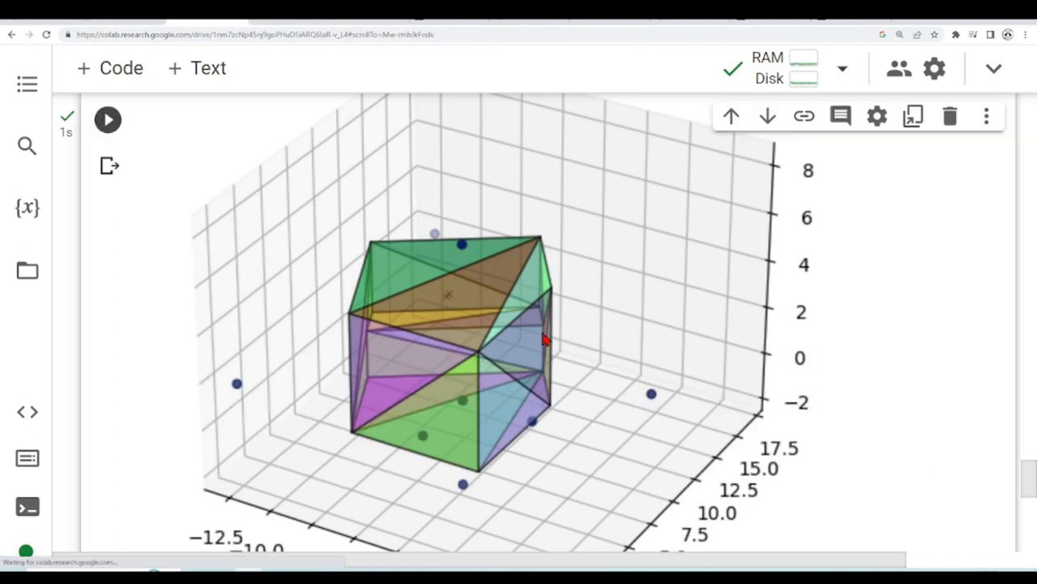
mouse_move(486, 324)
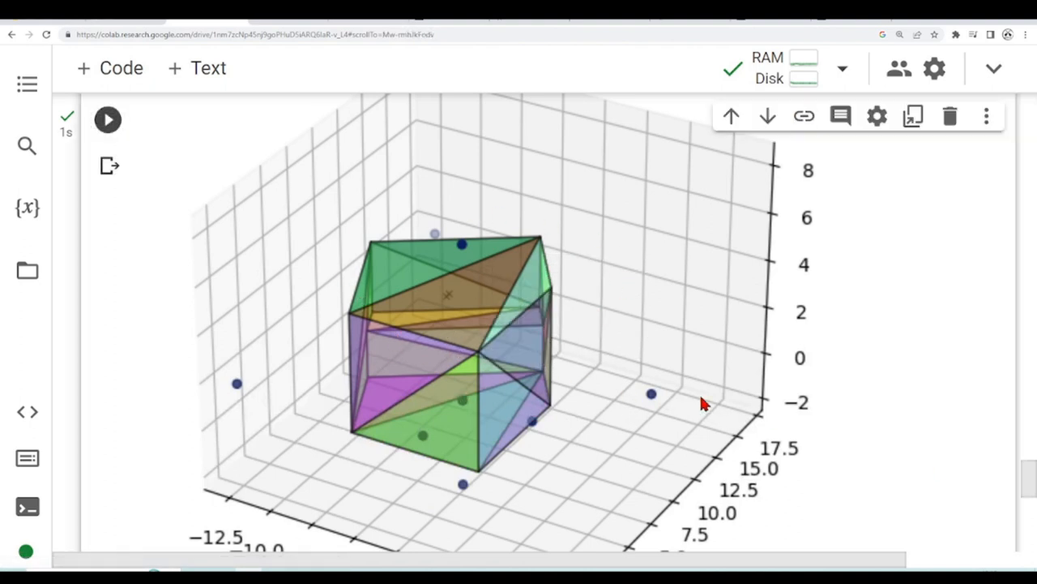
scroll(571, 418, "down", 1)
left_click_drag(1031, 528, 1031, 487)
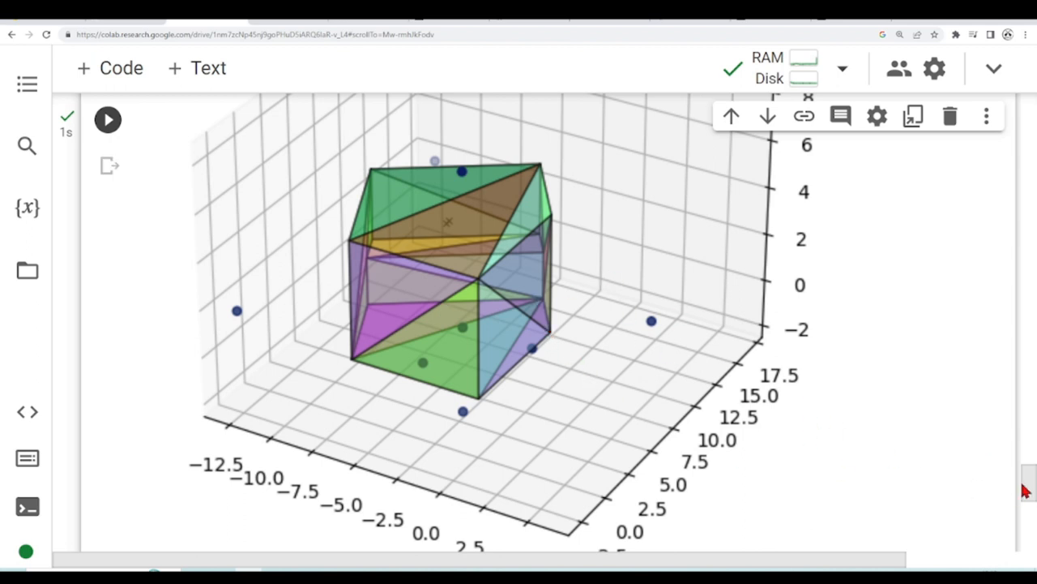
left_click_drag(1026, 491, 1026, 478)
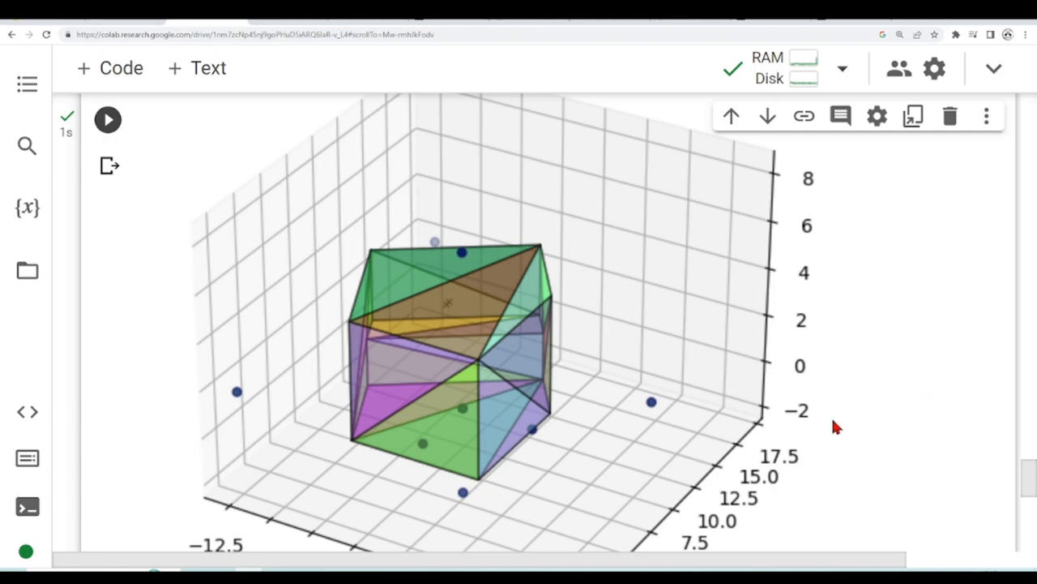
left_click_drag(1031, 493, 1030, 122)
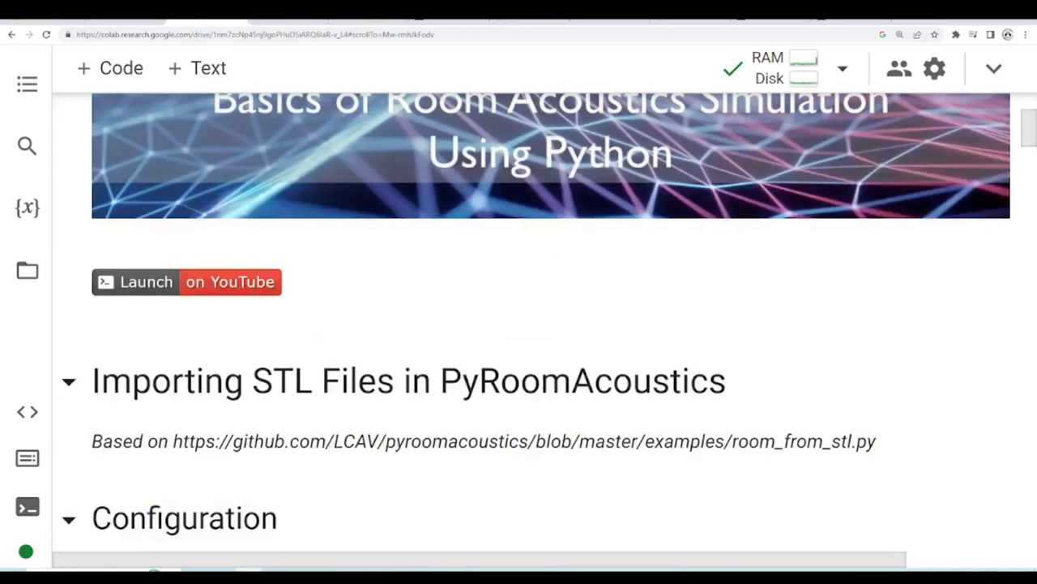
scroll(519, 325, "down", 3)
scroll(836, 189, "down", 2)
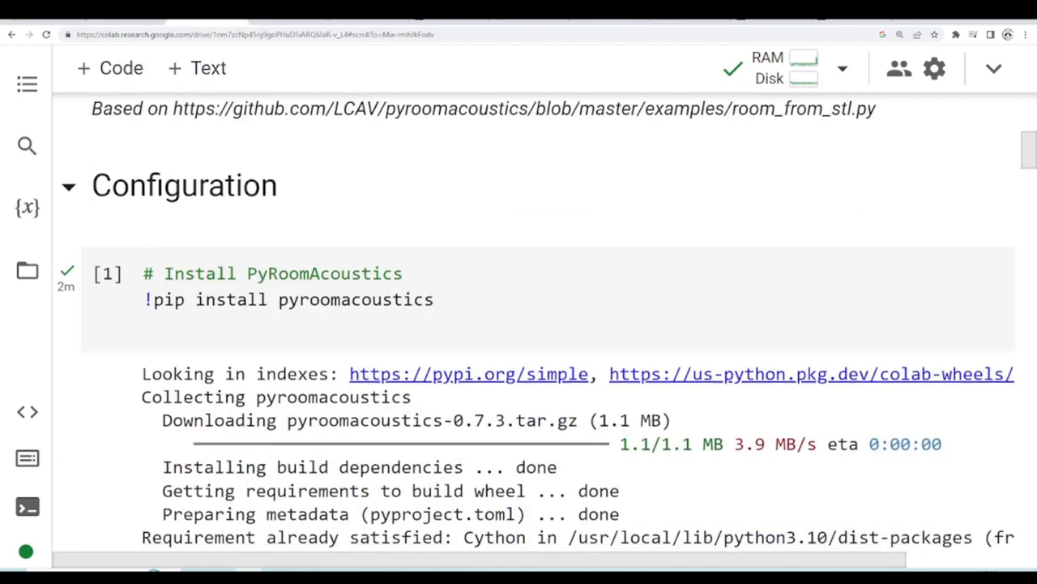
scroll(836, 190, "down", 1)
left_click(604, 22)
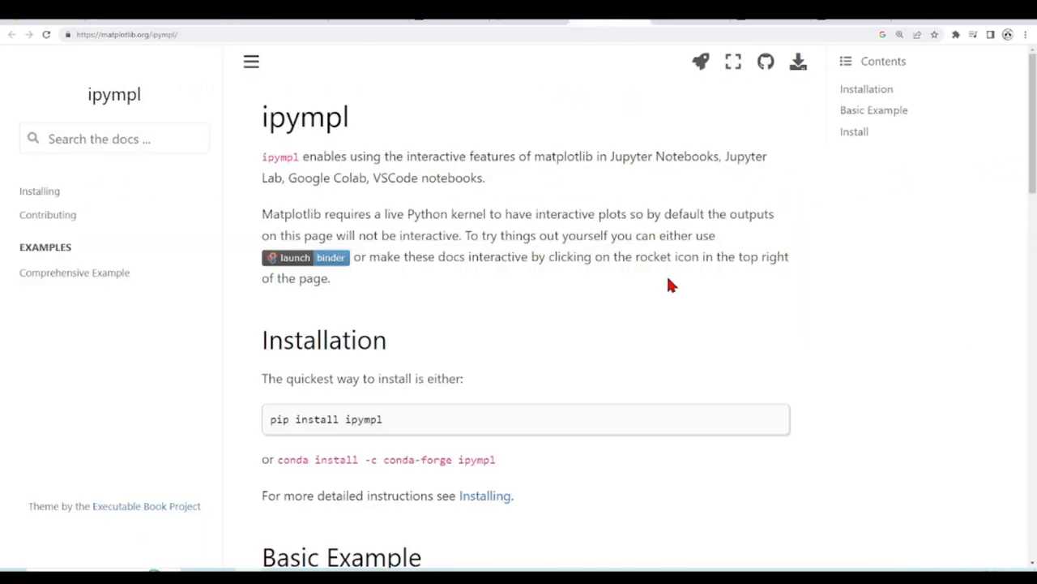
scroll(671, 284, "up", 1)
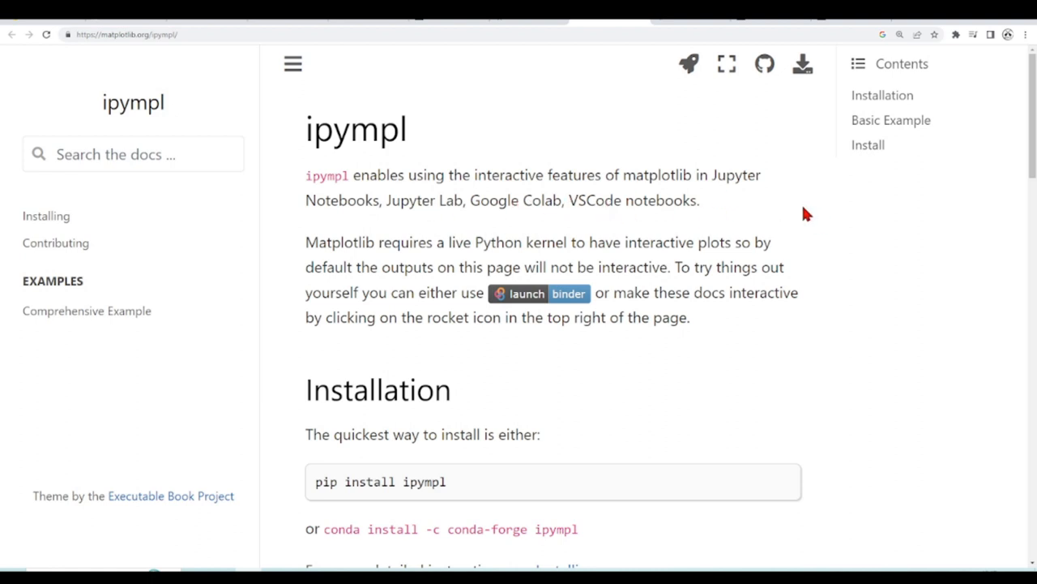
scroll(746, 239, "down", 2)
scroll(679, 271, "down", 2)
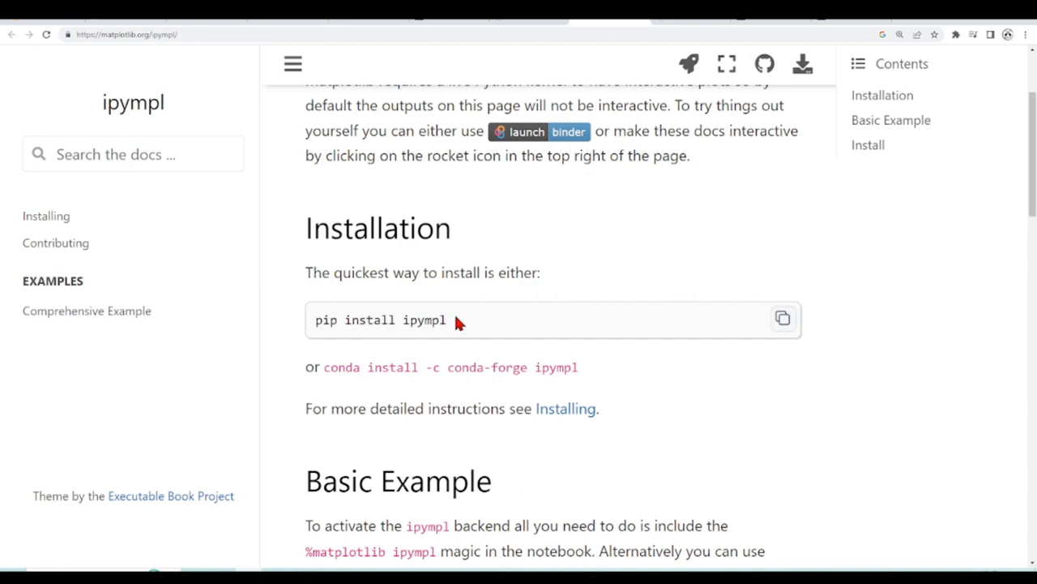
Back in Colab, request Runtime > Disconnect and delete runtime and dismiss its confirmation
left_click(198, 24)
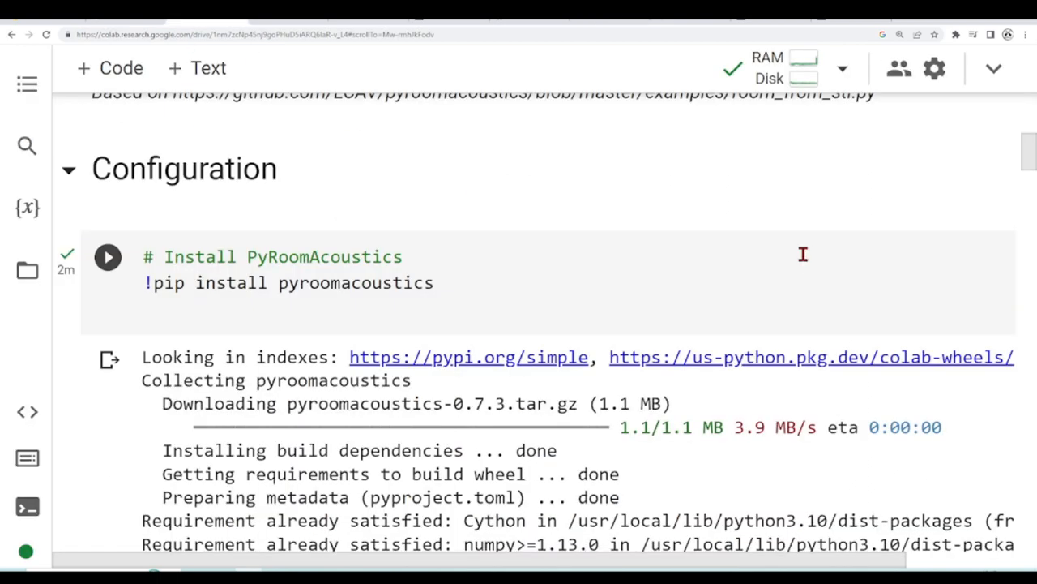
left_click_drag(1027, 158, 1028, 111)
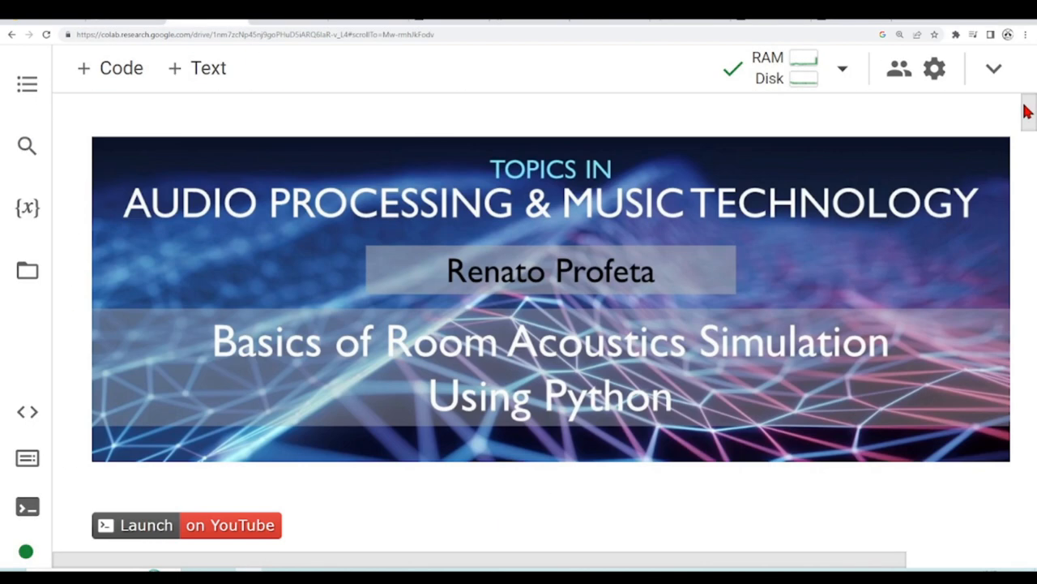
left_click(994, 68)
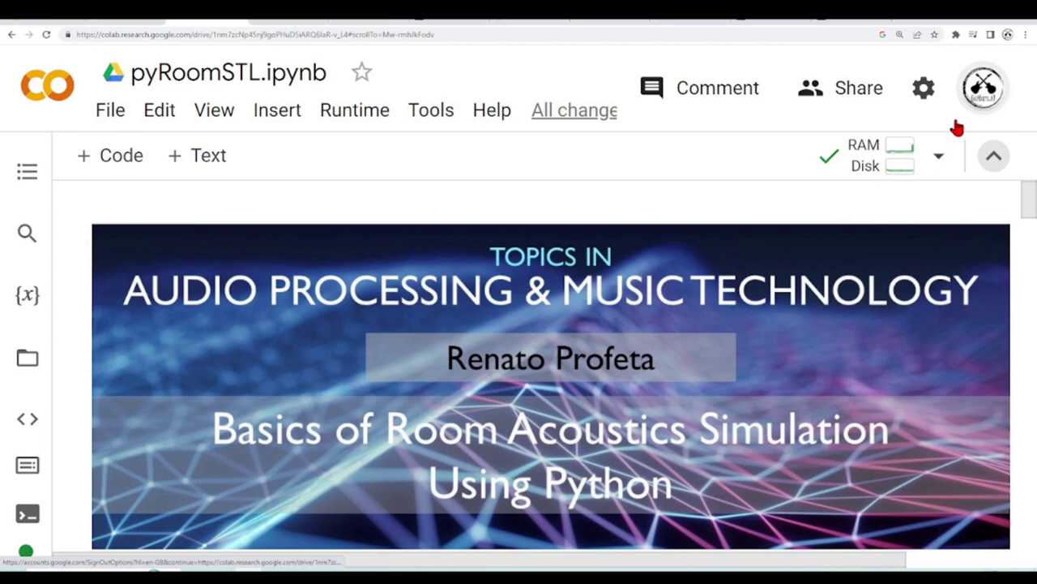
left_click(355, 111)
left_click(459, 470)
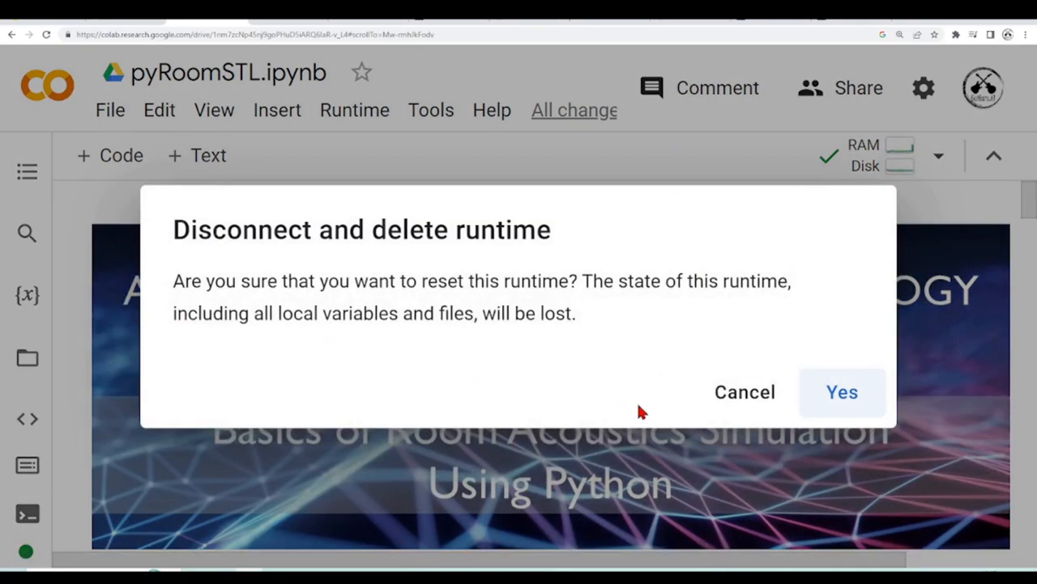
left_click(842, 391)
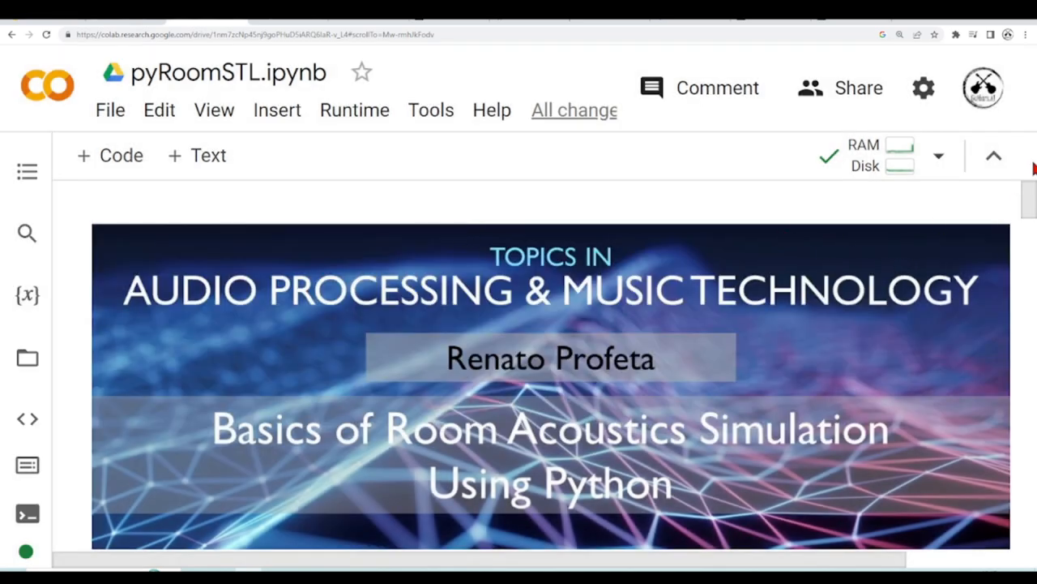
scroll(518, 307, "down", 3)
scroll(483, 320, "down", 3)
scroll(547, 318, "down", 2)
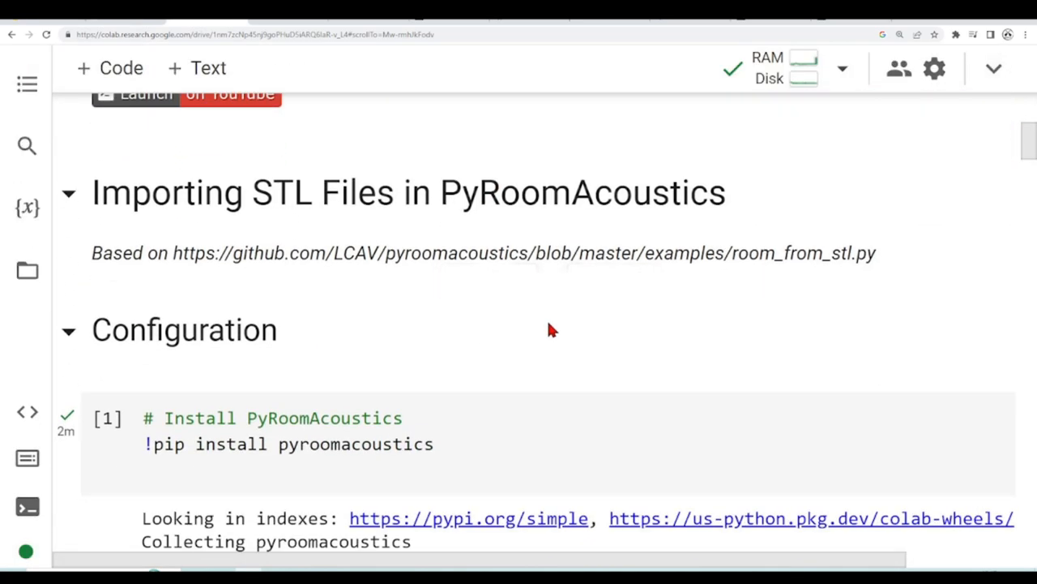
scroll(547, 318, "down", 3)
scroll(634, 334, "down", 3)
scroll(635, 334, "down", 3)
scroll(635, 334, "down", 2)
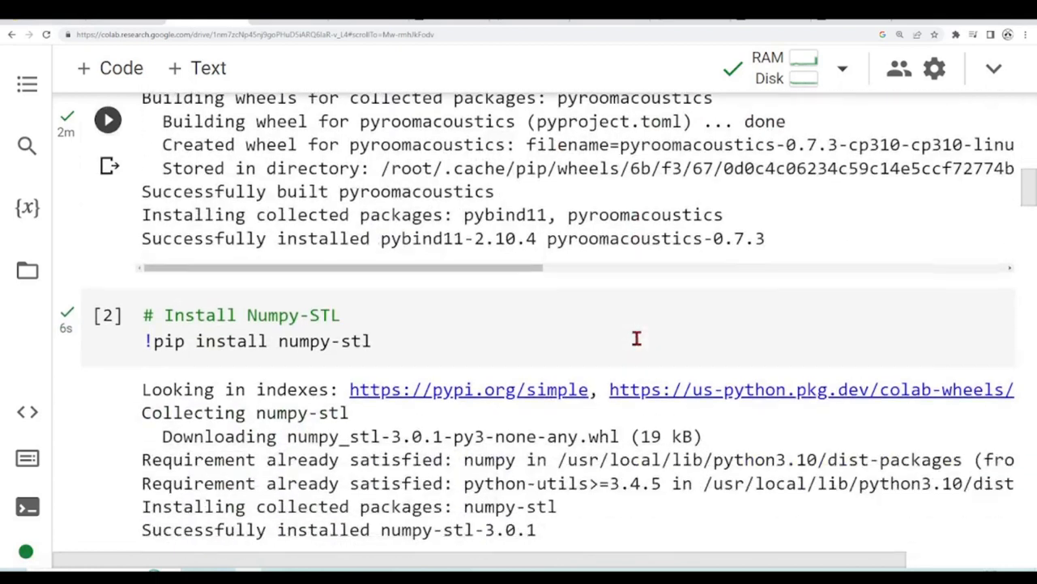
scroll(637, 339, "down", 2)
scroll(624, 328, "down", 1)
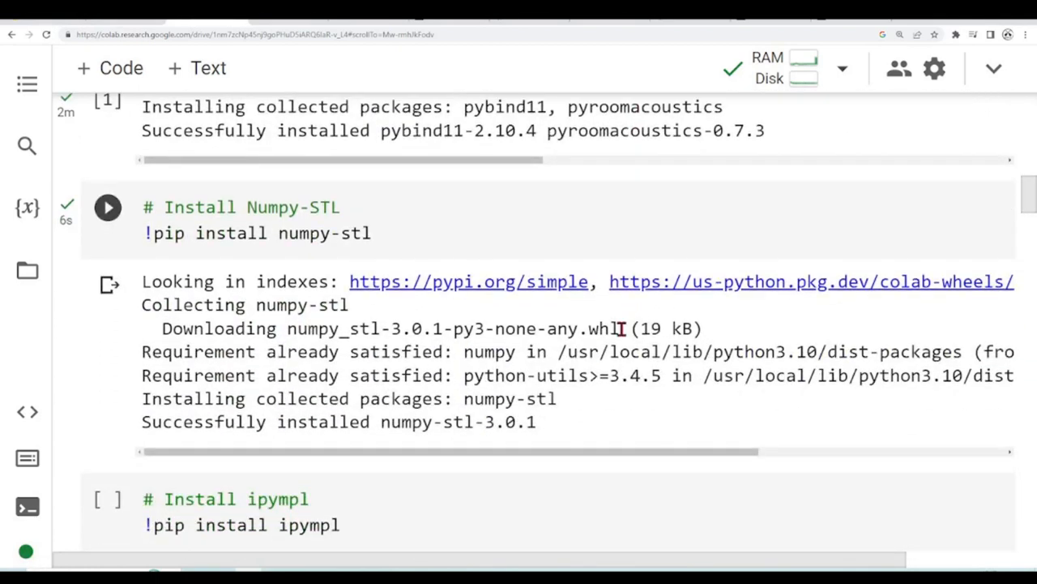
scroll(620, 325, "down", 2)
Run the ipympl install cell and the STL file download cell
left_click(620, 334)
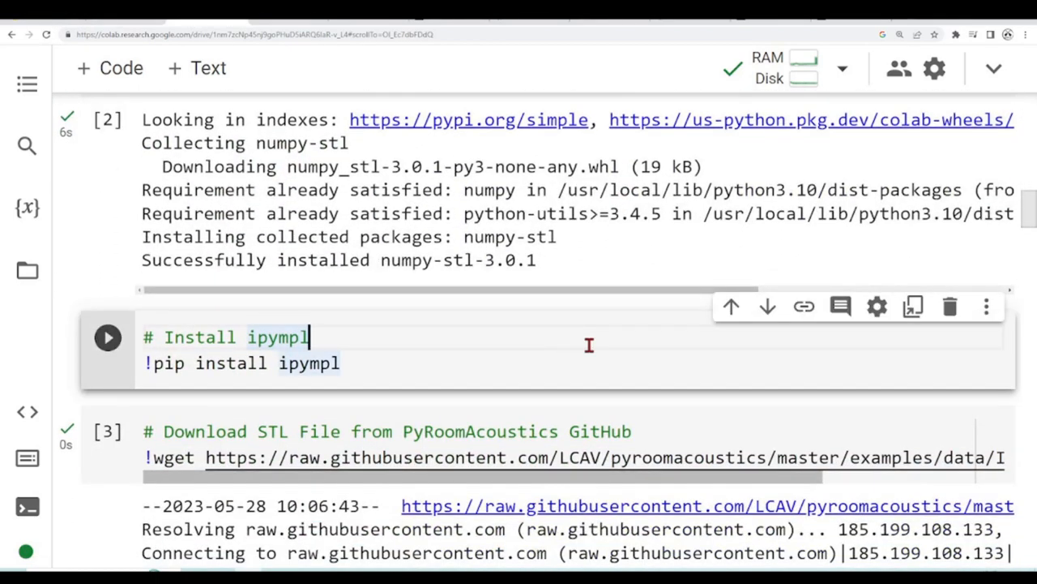
key("shift+Return")
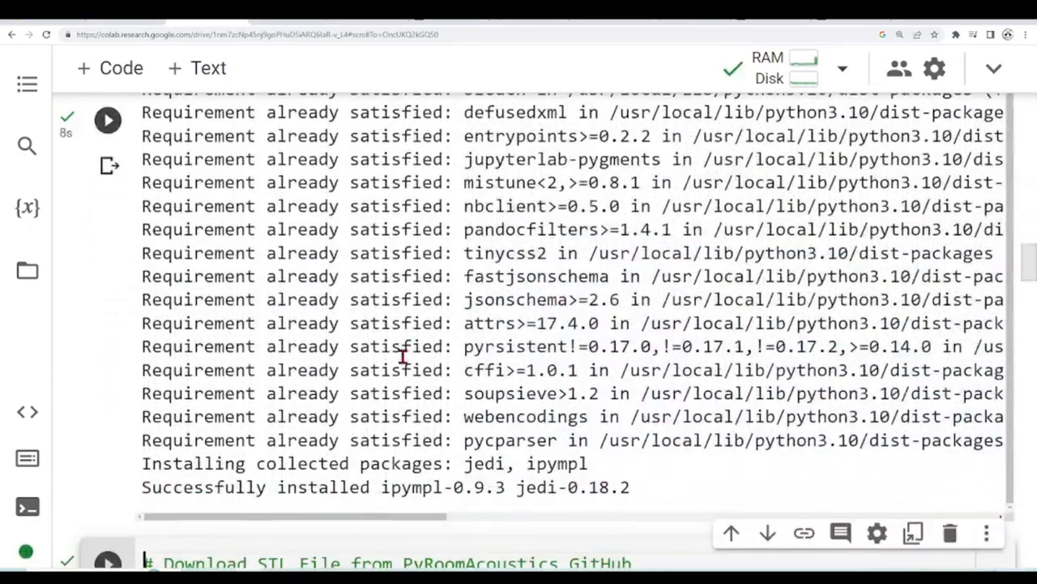
key("shift+Return")
scroll(496, 275, "down", 5)
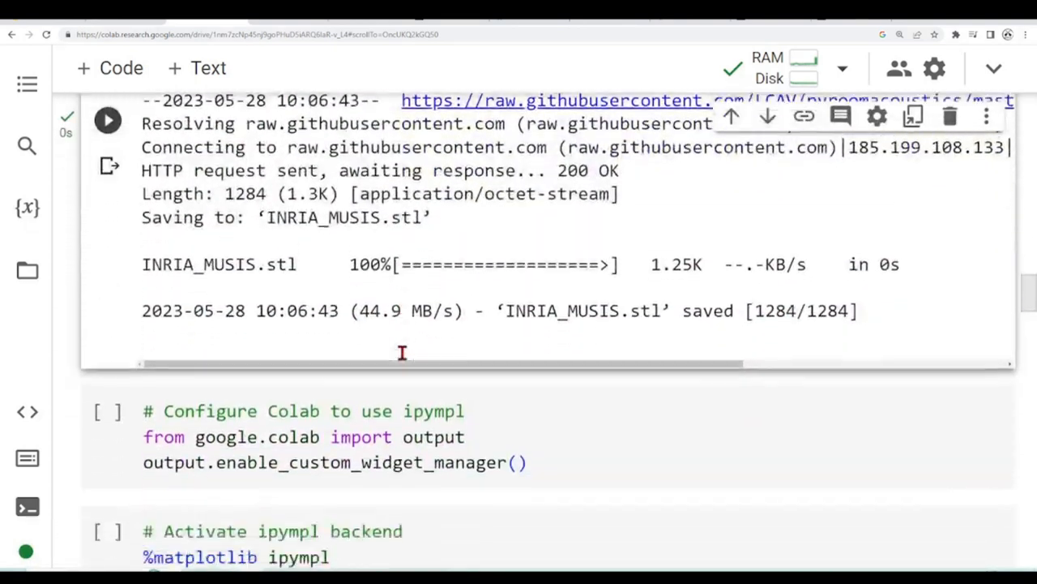
Run the custom widget manager configuration cell and activate the %matplotlib ipympl backend
left_click(496, 251)
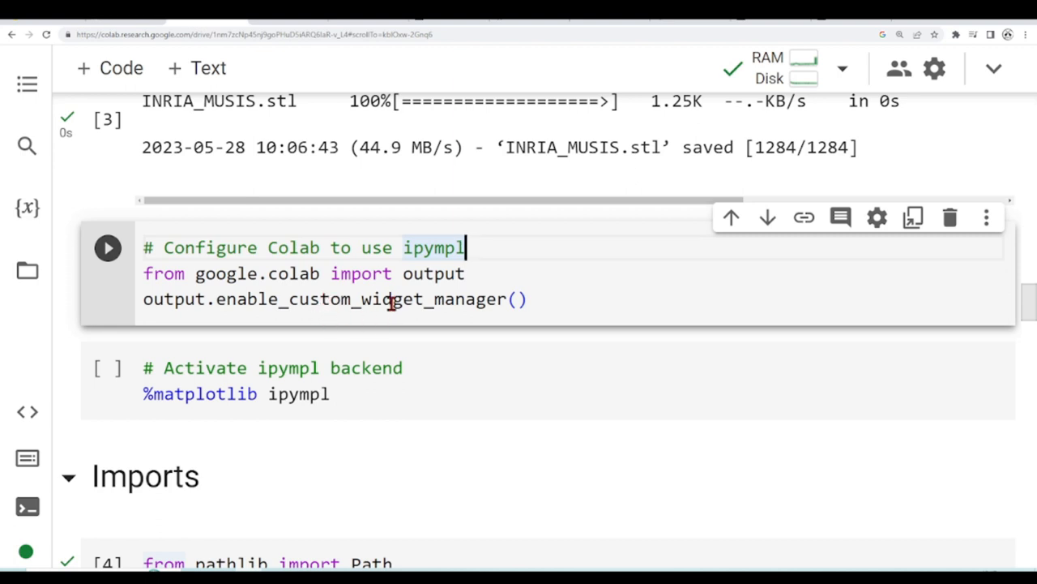
left_click(608, 275)
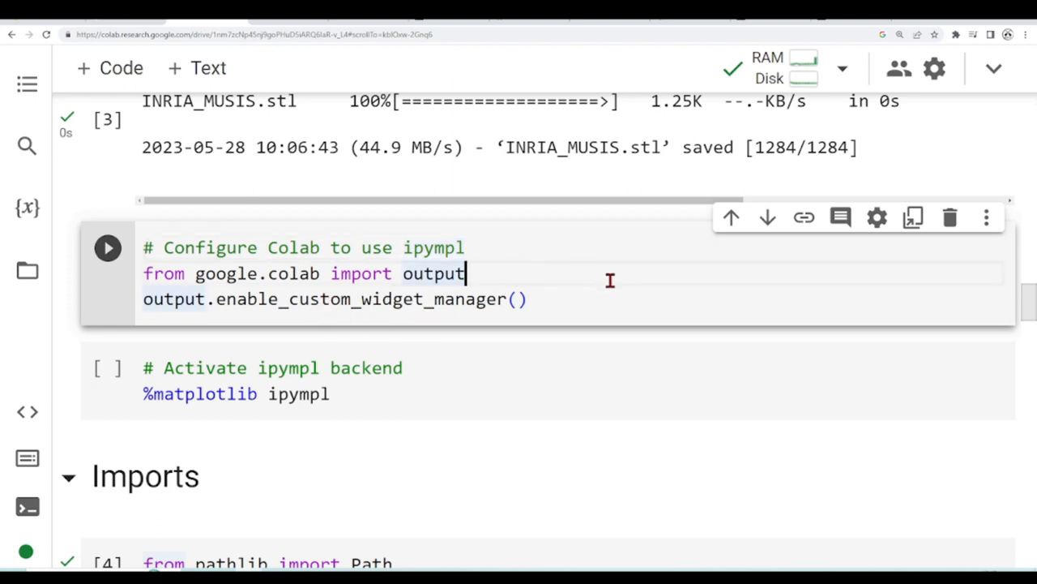
key("shift+Return")
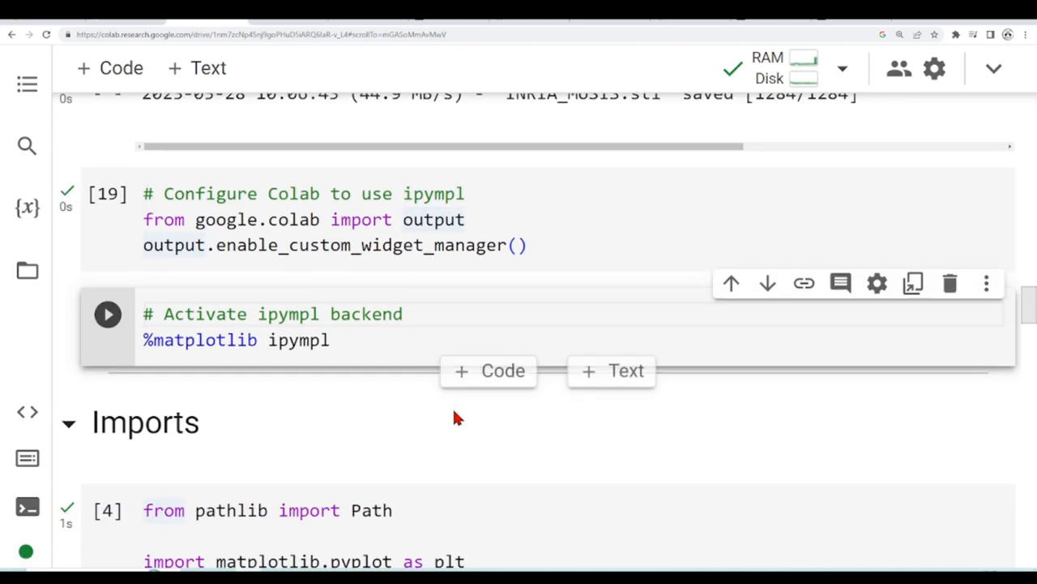
left_click(366, 351)
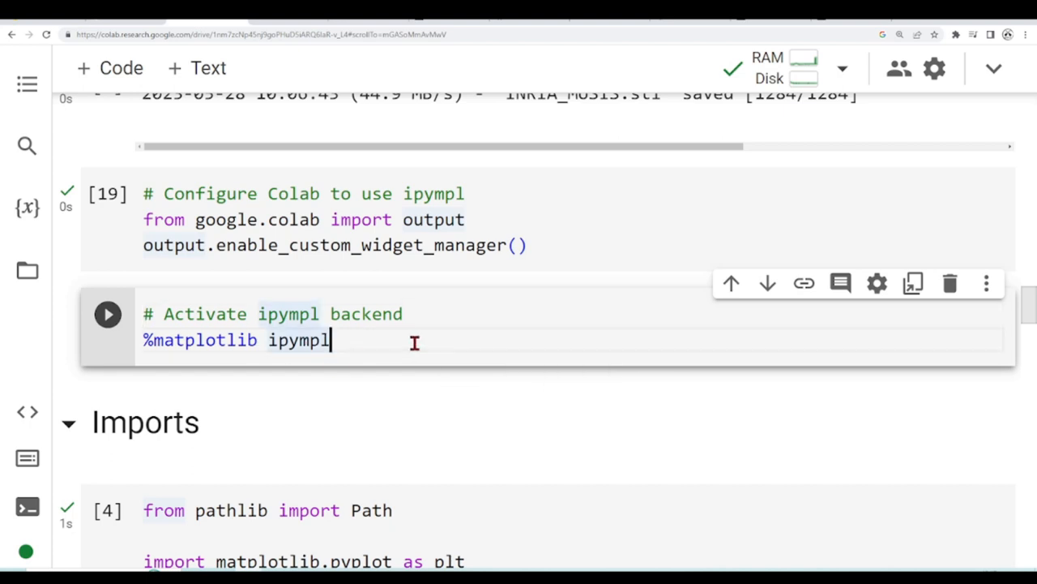
key("shift+Return")
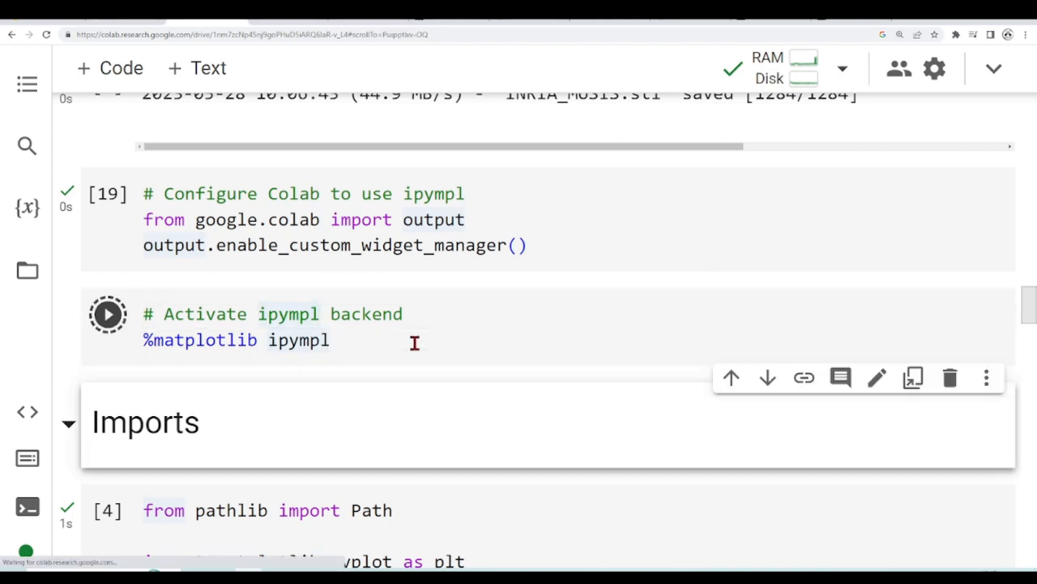
scroll(429, 321, "down", 3)
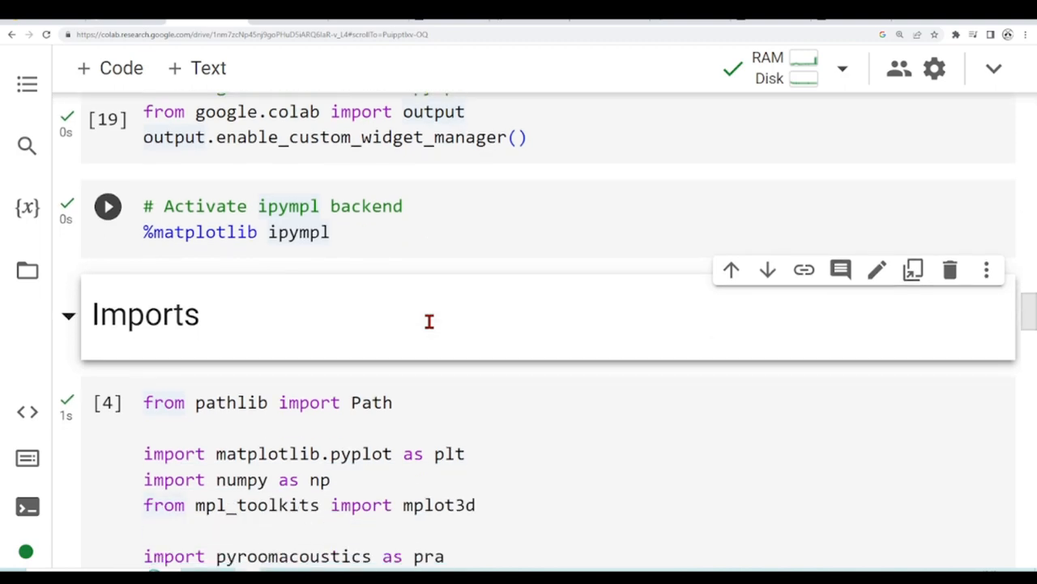
scroll(429, 321, "down", 3)
scroll(486, 321, "down", 3)
scroll(546, 323, "down", 2)
scroll(545, 323, "down", 3)
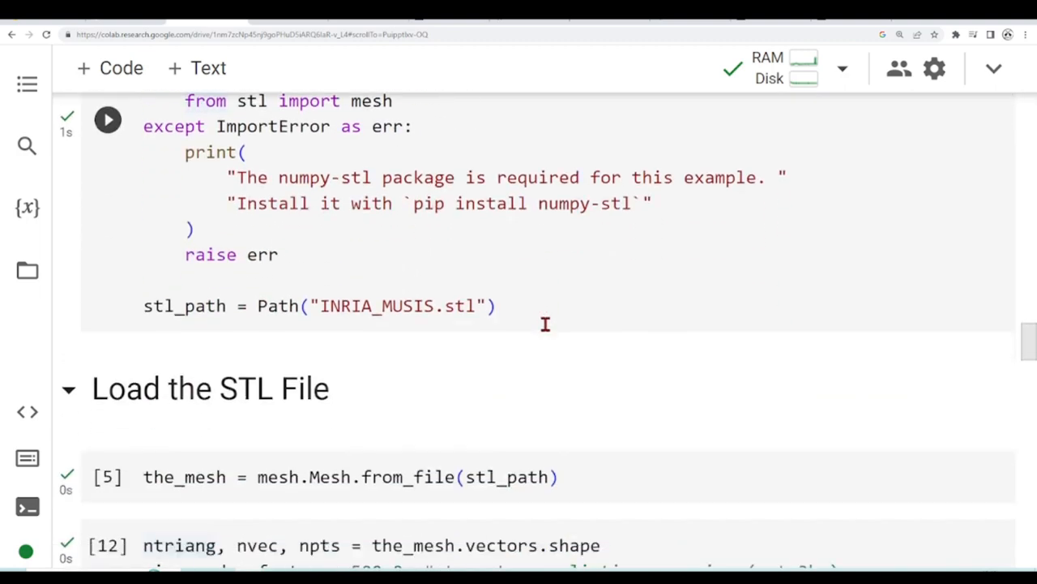
scroll(545, 323, "down", 2)
scroll(545, 332, "down", 3)
left_click_drag(1026, 357, 1030, 427)
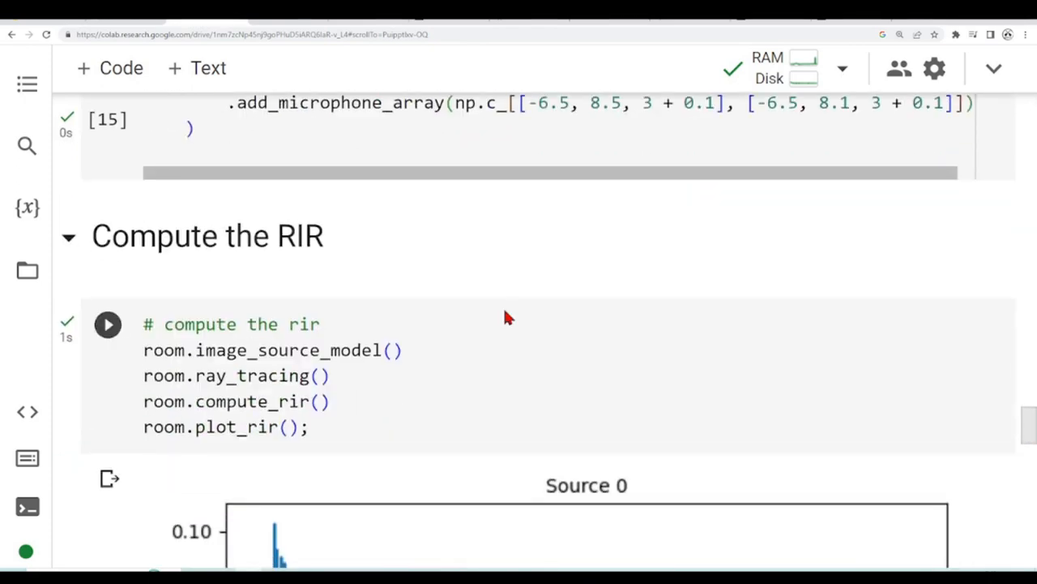
Rotate the interactive ipympl 3D room plot to several viewpoints, including from above
left_click(553, 366)
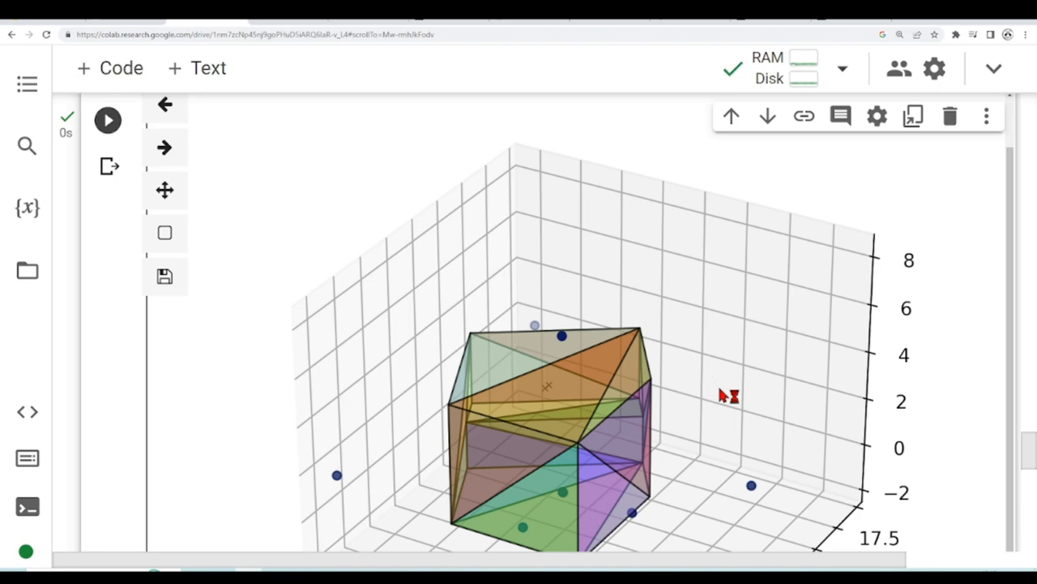
left_click_drag(719, 388, 719, 388)
scroll(1030, 458, "down", 2)
scroll(1030, 461, "up", 3)
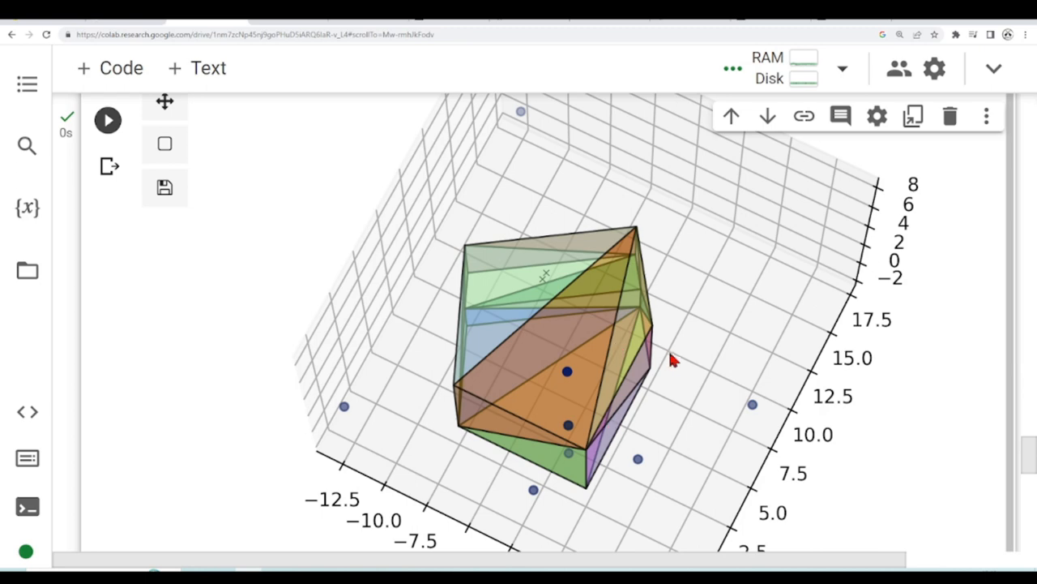
left_click_drag(671, 360, 679, 325)
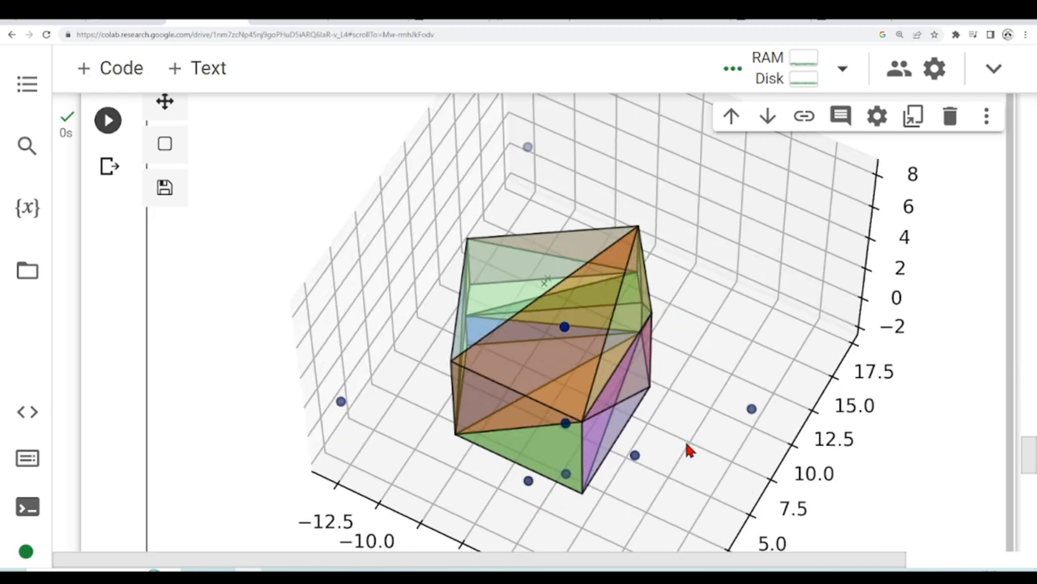
left_click_drag(689, 451, 689, 438)
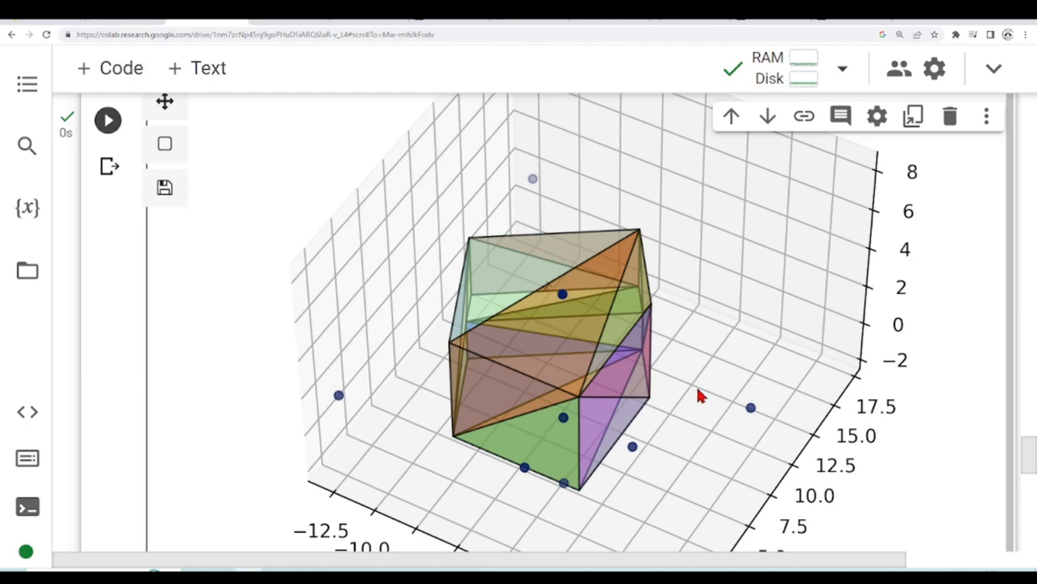
left_click_drag(700, 396, 750, 407)
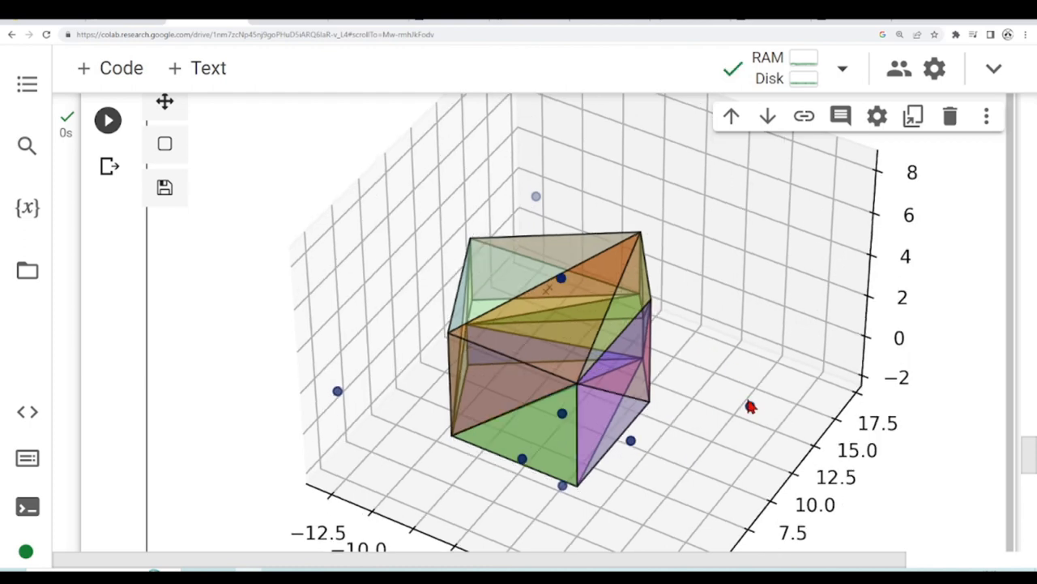
Scroll the notebook down to the rotatable 3D room plot cell
left_click_drag(1027, 454, 1027, 405)
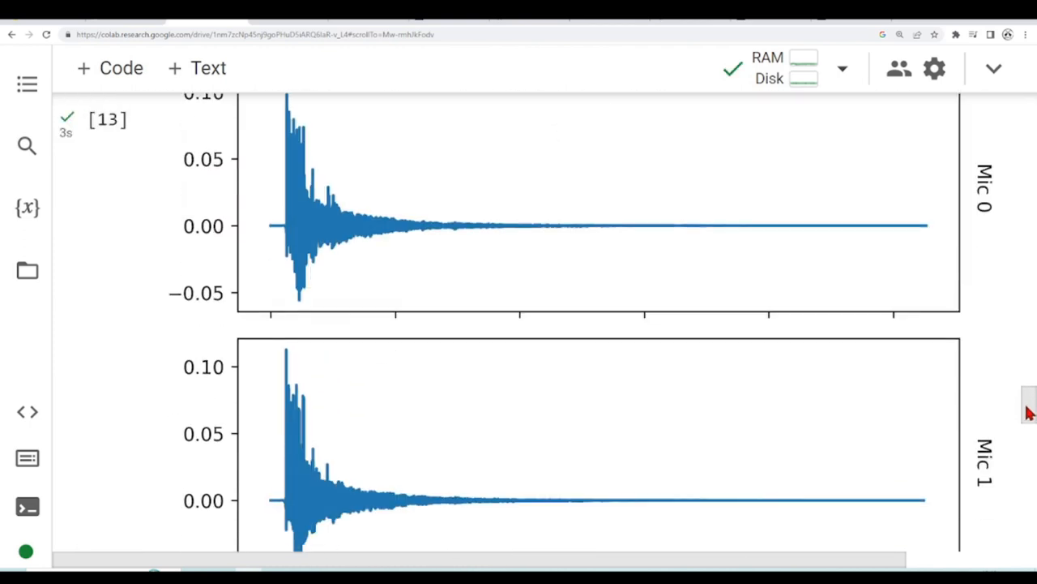
scroll(649, 344, "up", 1)
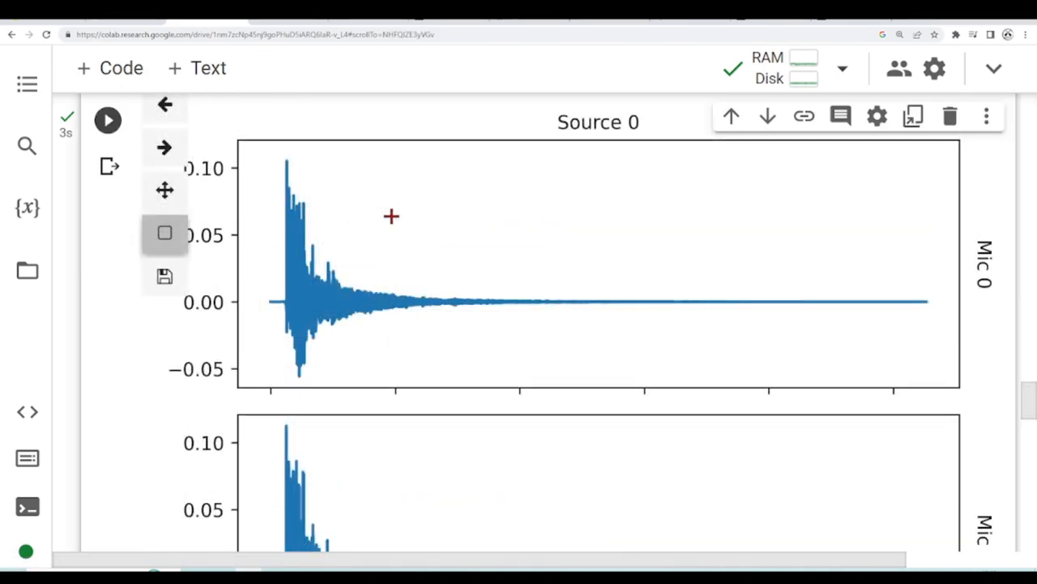
mouse_move(702, 391)
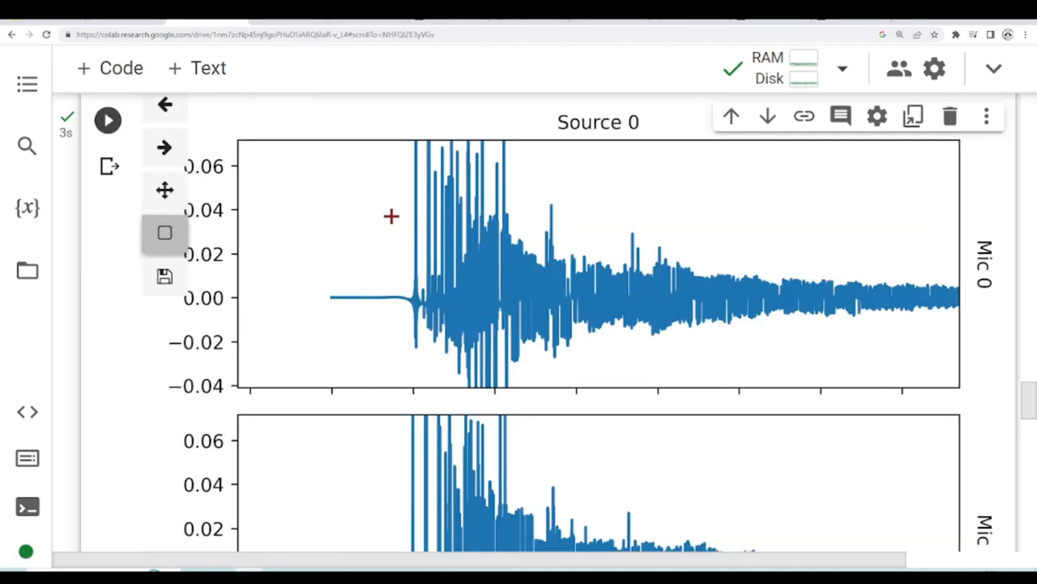
left_click_drag(1021, 397, 1029, 463)
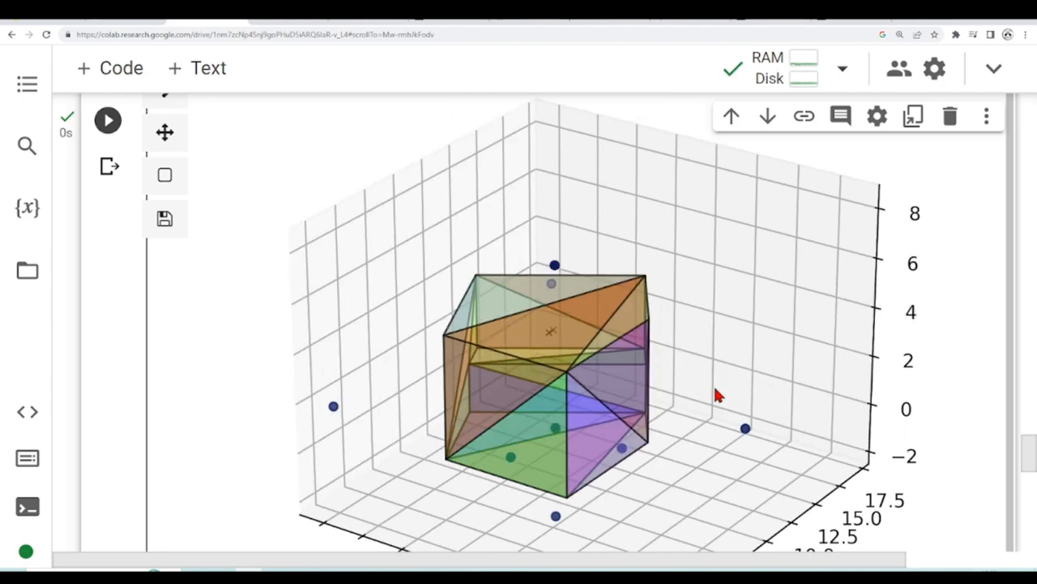
Tilt the 3D room and zoom into its bottom-front corner with the zoom-to-rectangle tool
left_click(165, 174)
left_click_drag(431, 414, 431, 411)
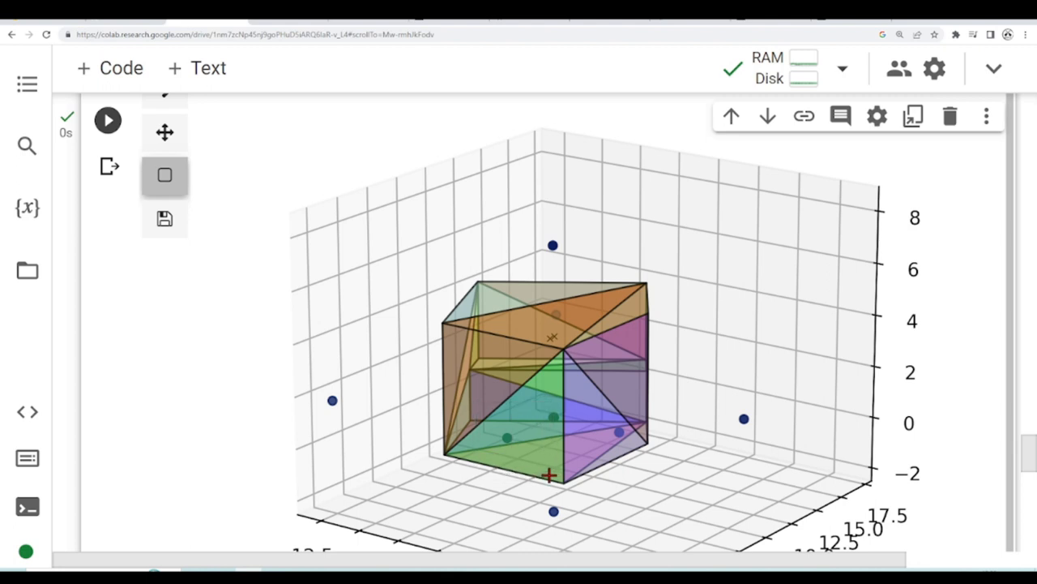
left_click(549, 474)
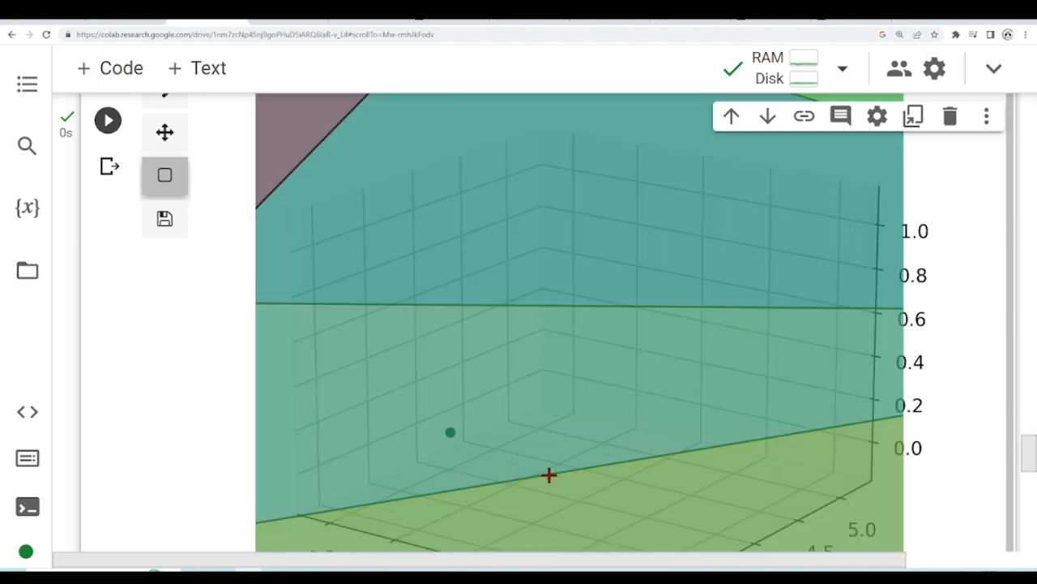
scroll(457, 351, "up", 4)
scroll(217, 341, "up", 3)
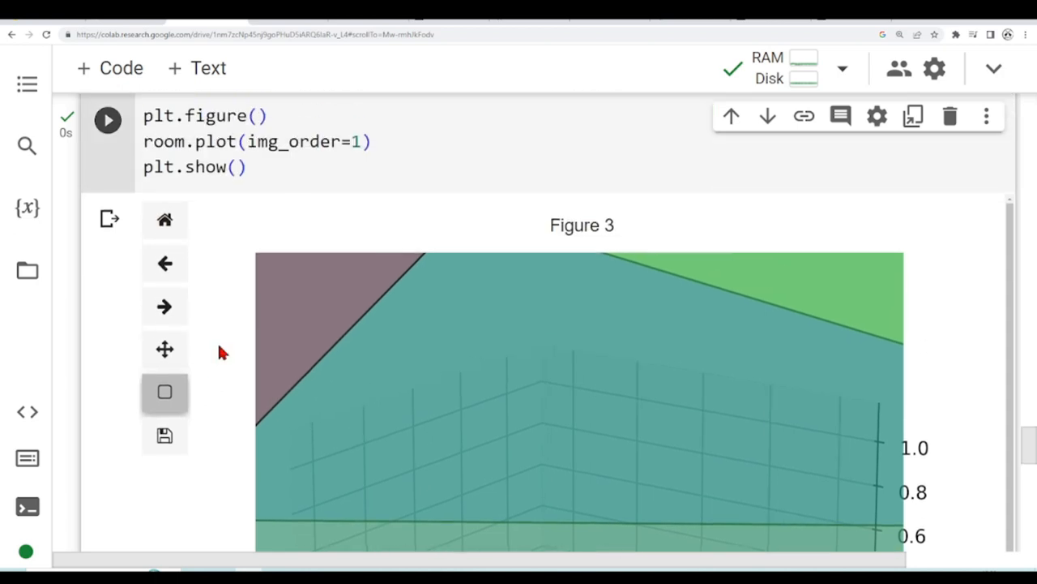
scroll(217, 341, "up", 2)
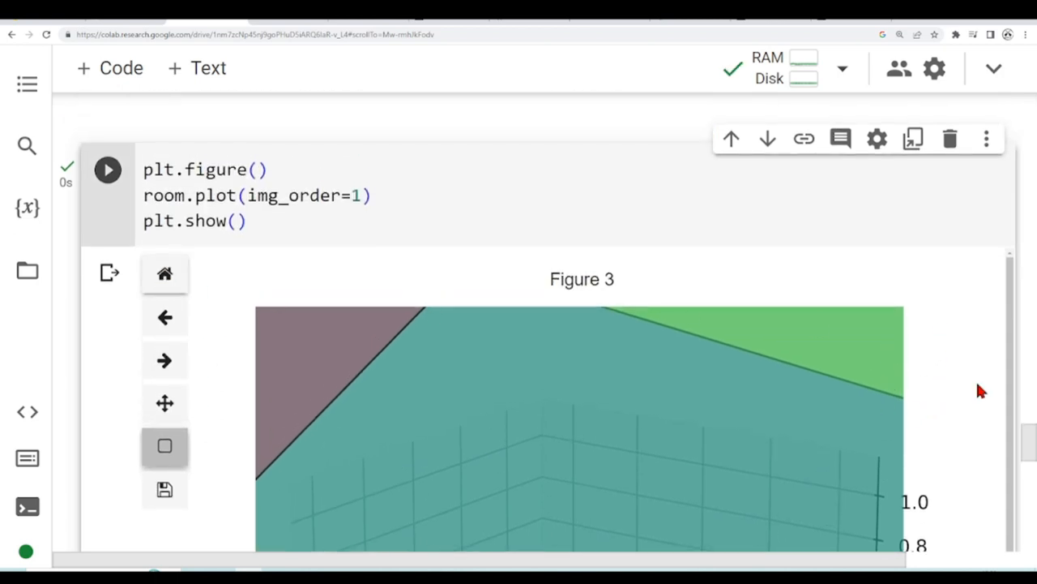
scroll(1030, 470, "down", 5)
scroll(1030, 470, "up", 5)
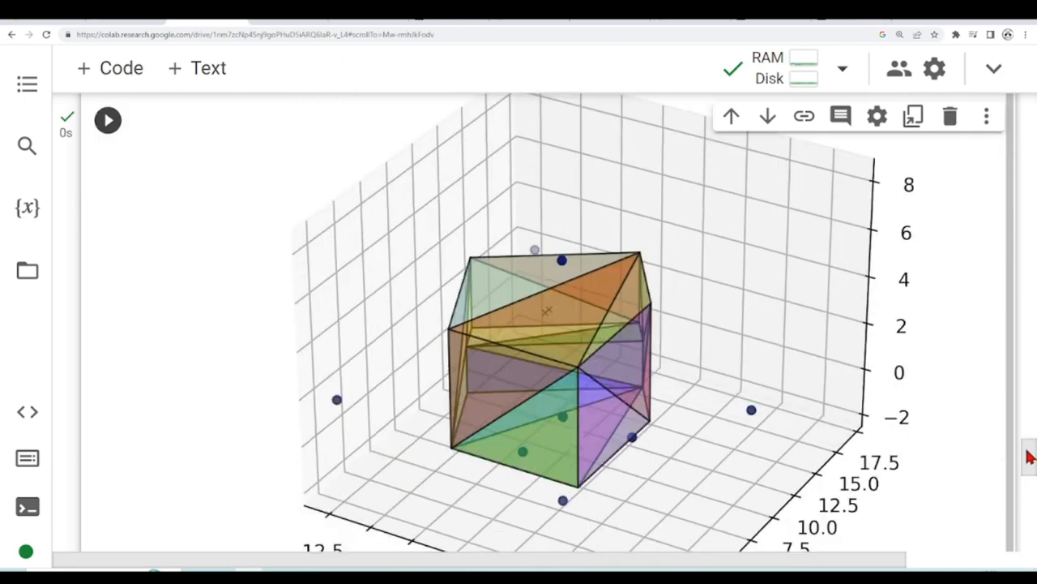
mouse_move(519, 187)
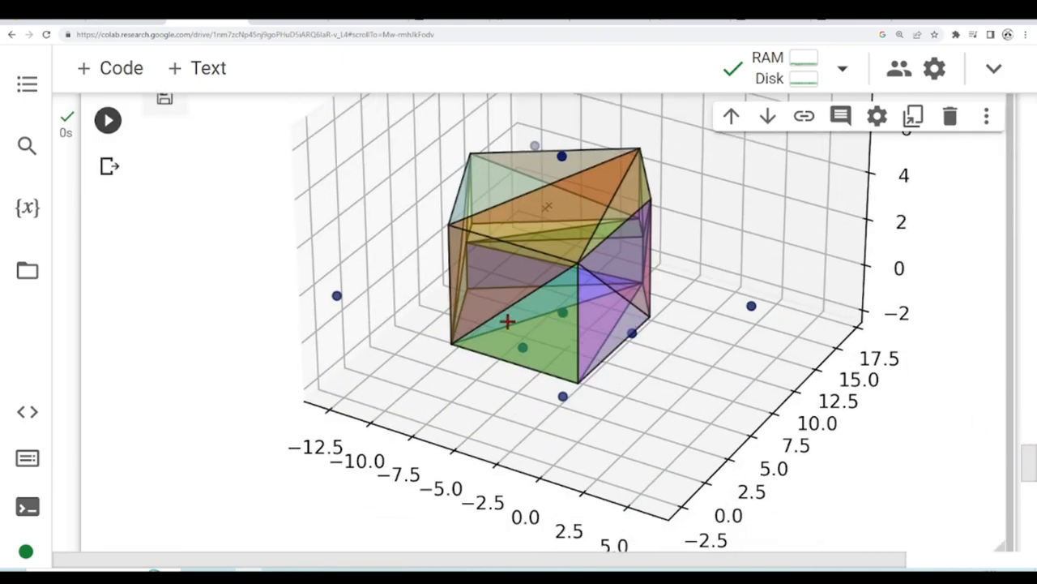
left_click_drag(535, 321, 757, 276)
mouse_move(1033, 482)
left_mouse_down()
mouse_move(1026, 259)
mouse_move(1029, 315)
left_mouse_up()
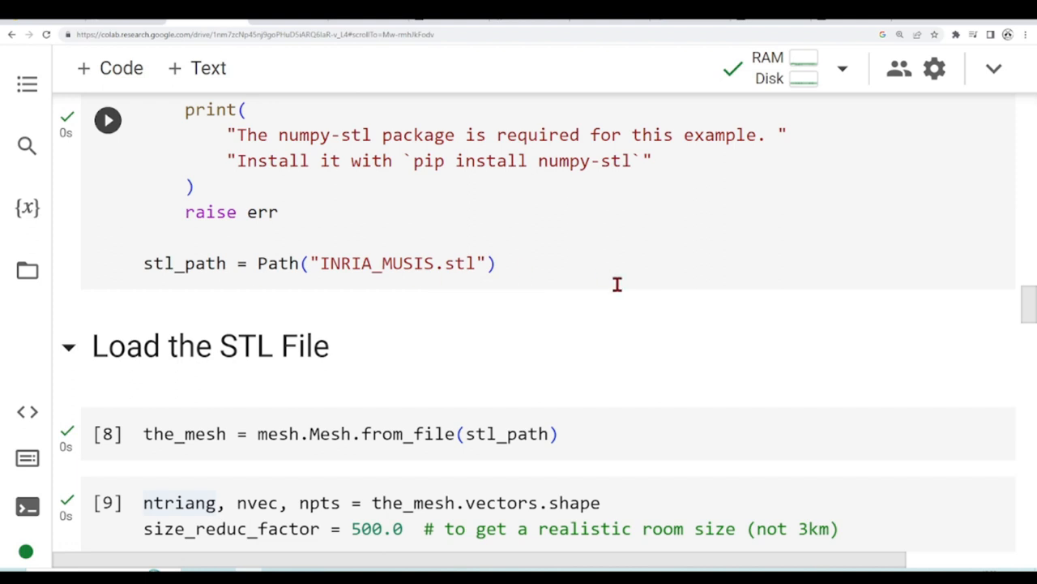
scroll(710, 357, "down", 3)
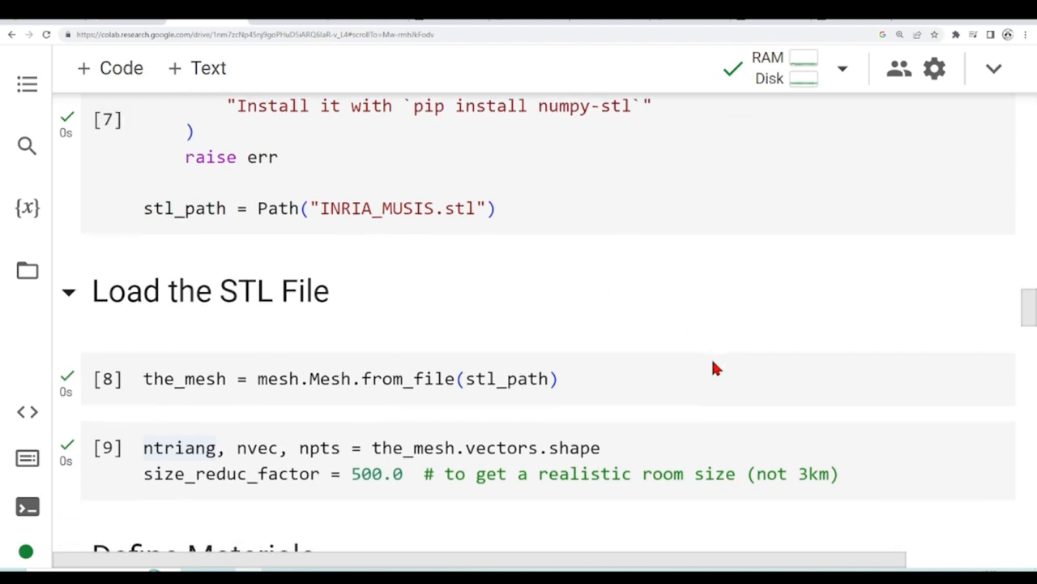
scroll(710, 357, "down", 2)
scroll(707, 343, "down", 3)
scroll(832, 346, "down", 1)
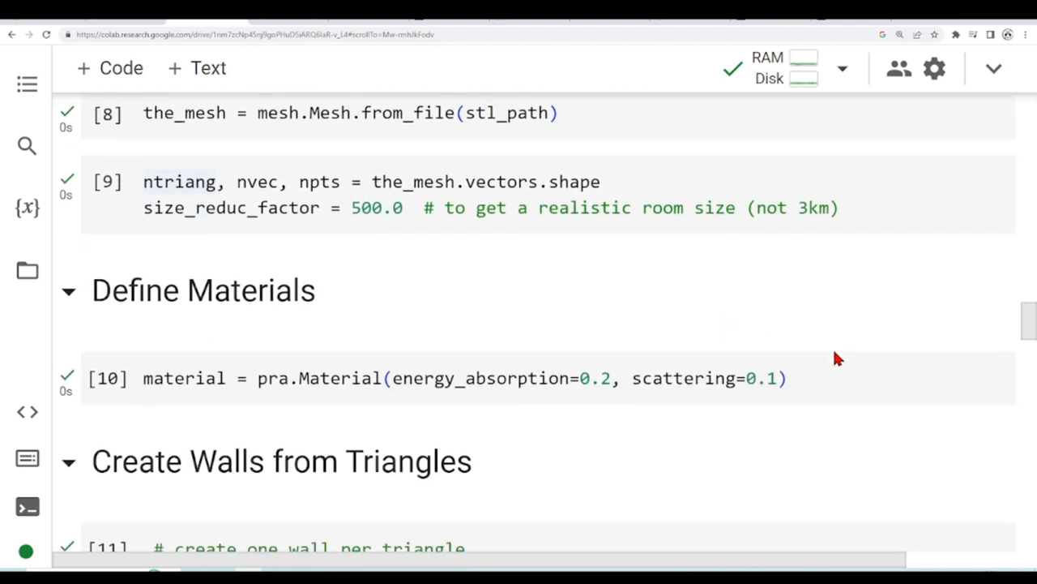
scroll(844, 338, "down", 1)
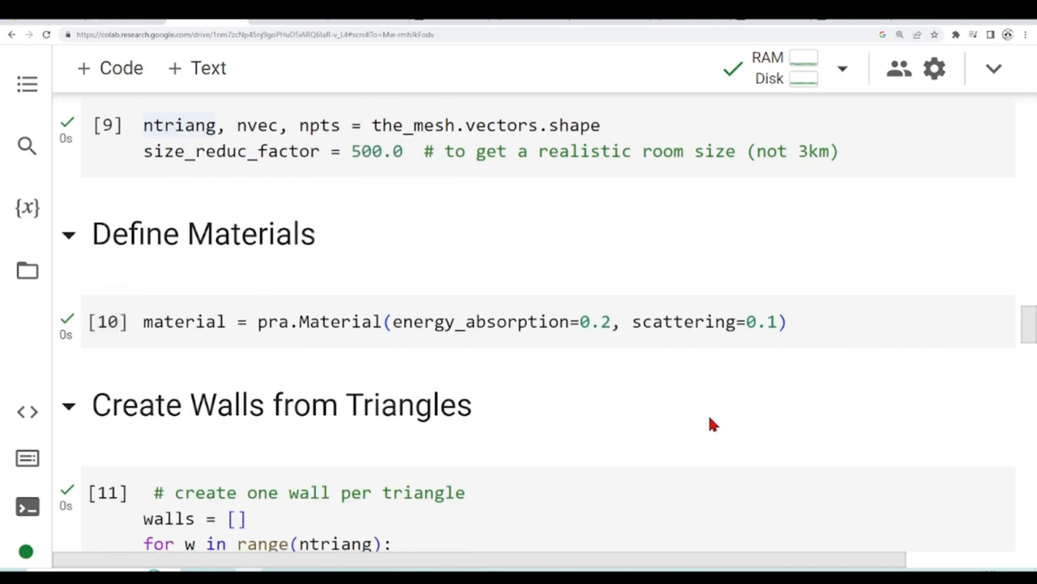
scroll(697, 414, "up", 2)
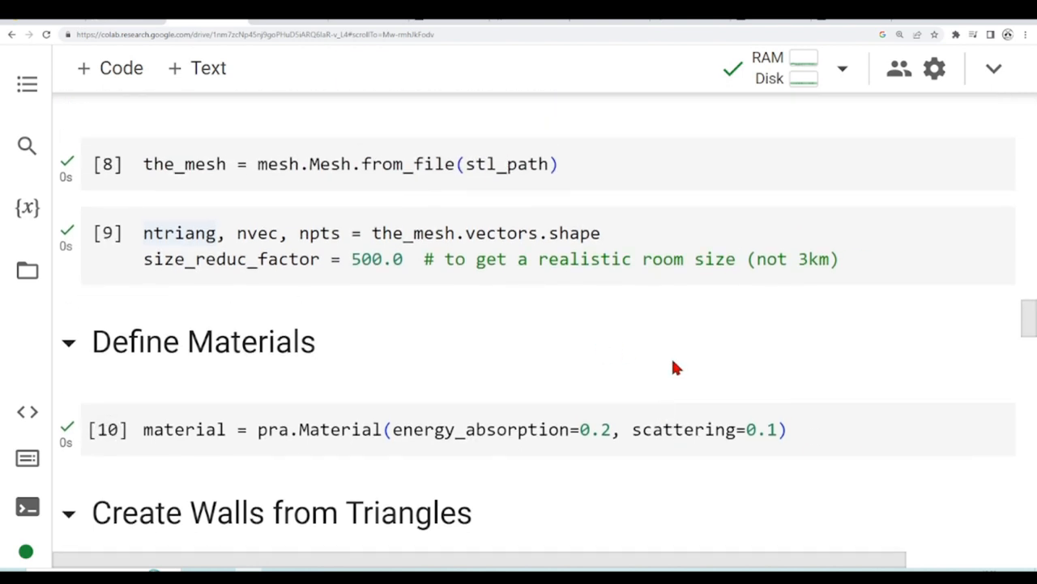
scroll(685, 366, "down", 1)
scroll(719, 342, "down", 1)
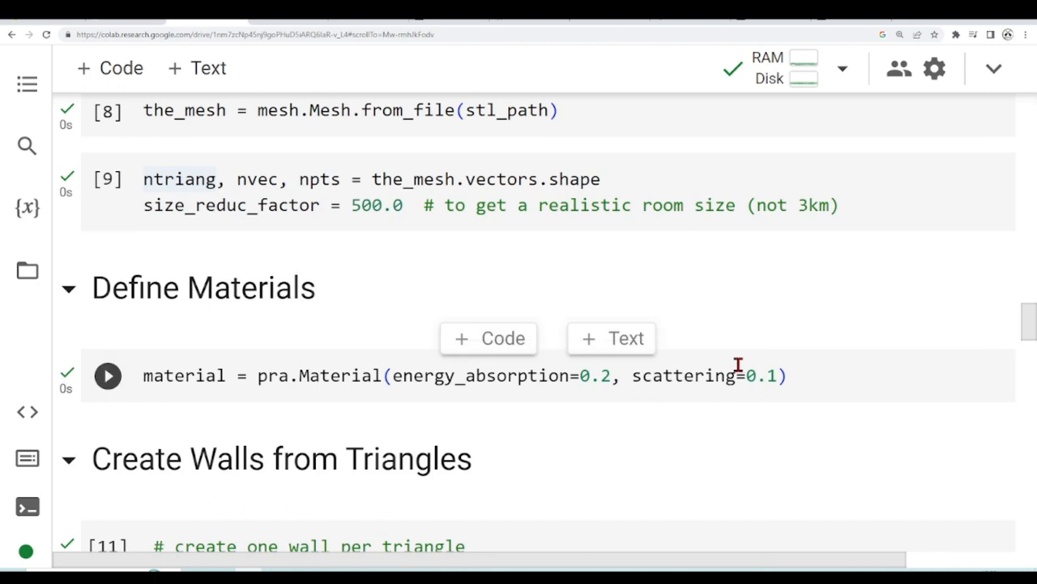
scroll(719, 357, "down", 1)
scroll(676, 379, "down", 1)
scroll(661, 385, "up", 1)
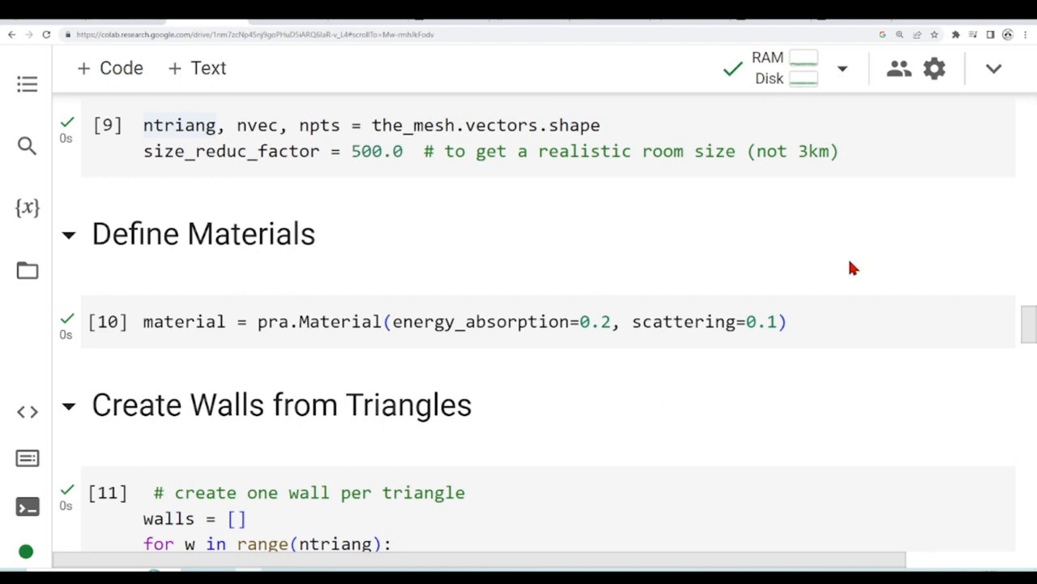
scroll(858, 261, "down", 2)
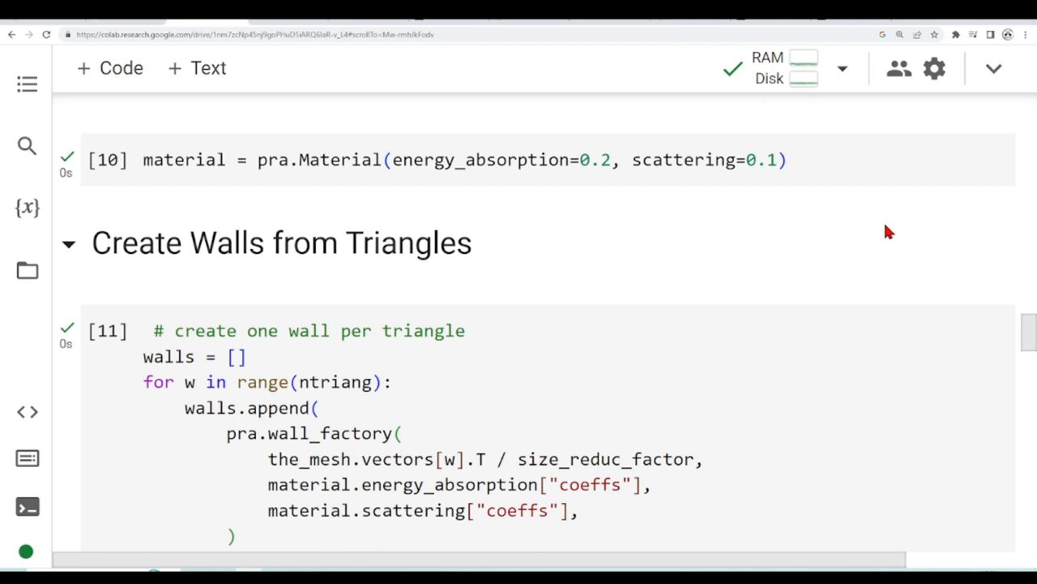
scroll(917, 235, "down", 1)
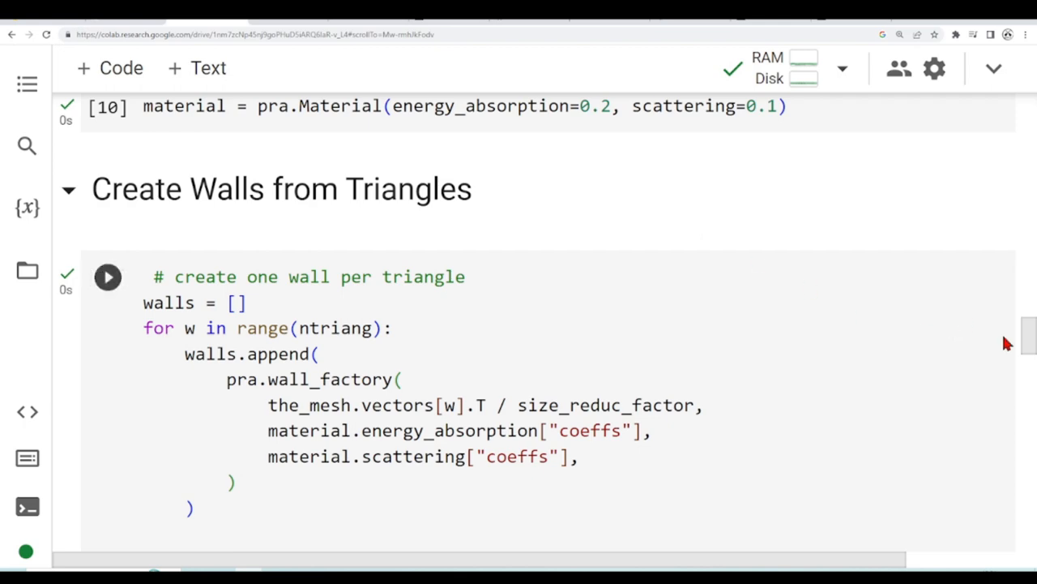
mouse_move(1028, 348)
left_mouse_down()
mouse_move(1026, 328)
mouse_move(1026, 348)
left_mouse_up()
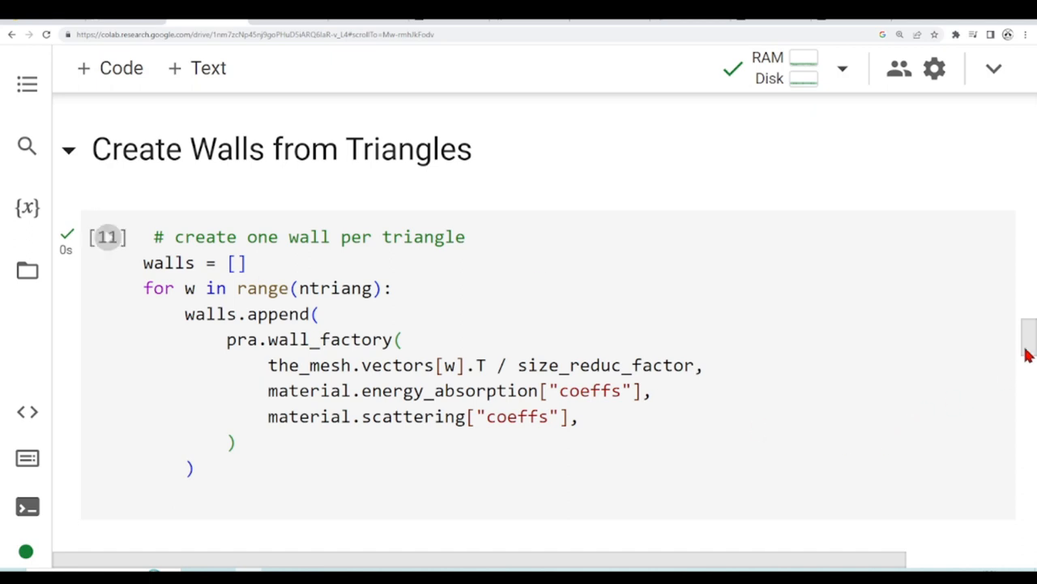
left_click_drag(1030, 336, 1029, 346)
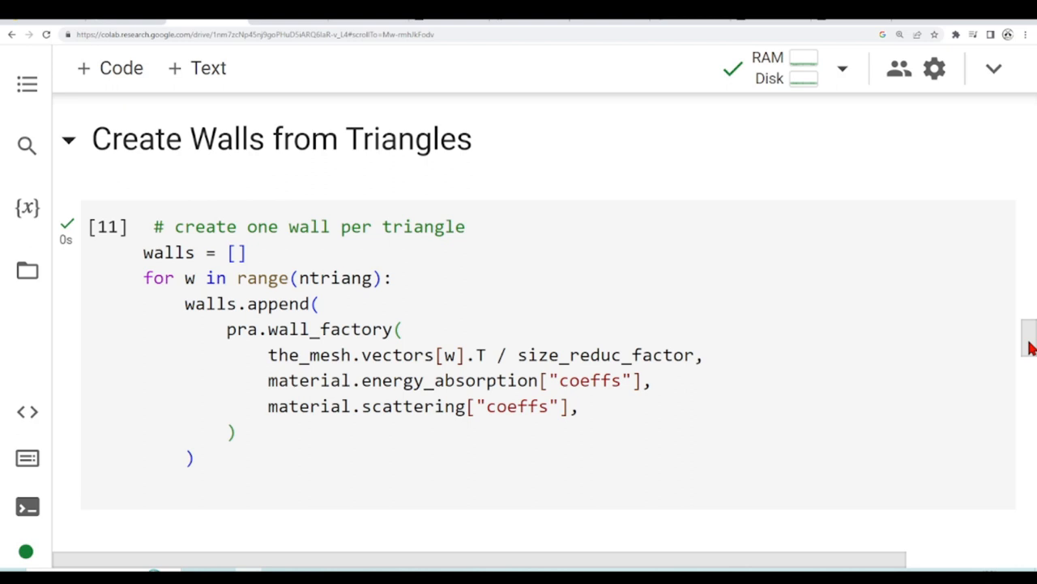
left_click_drag(1029, 345, 1031, 374)
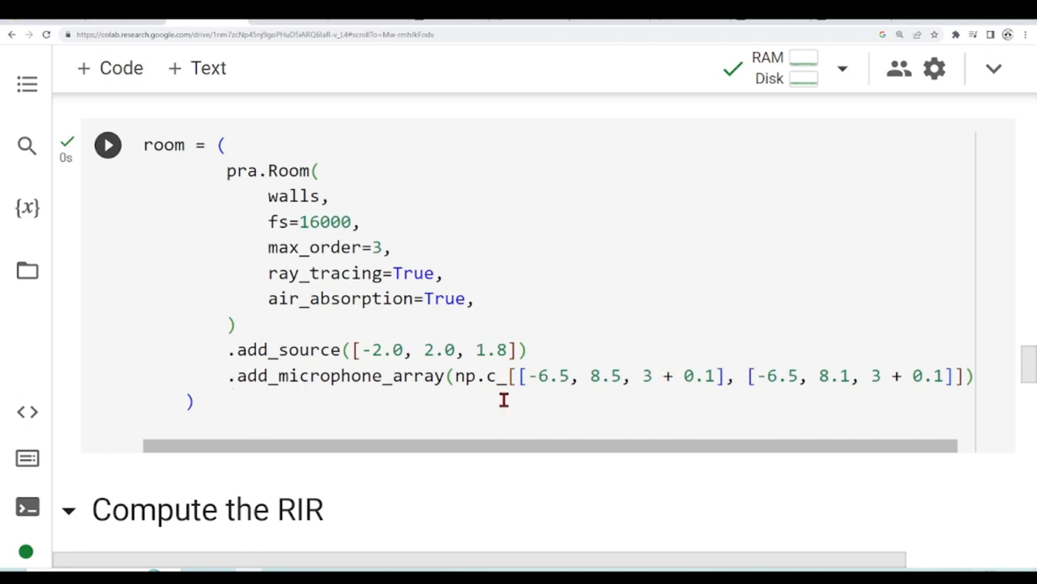
scroll(709, 350, "down", 2)
scroll(730, 316, "down", 1)
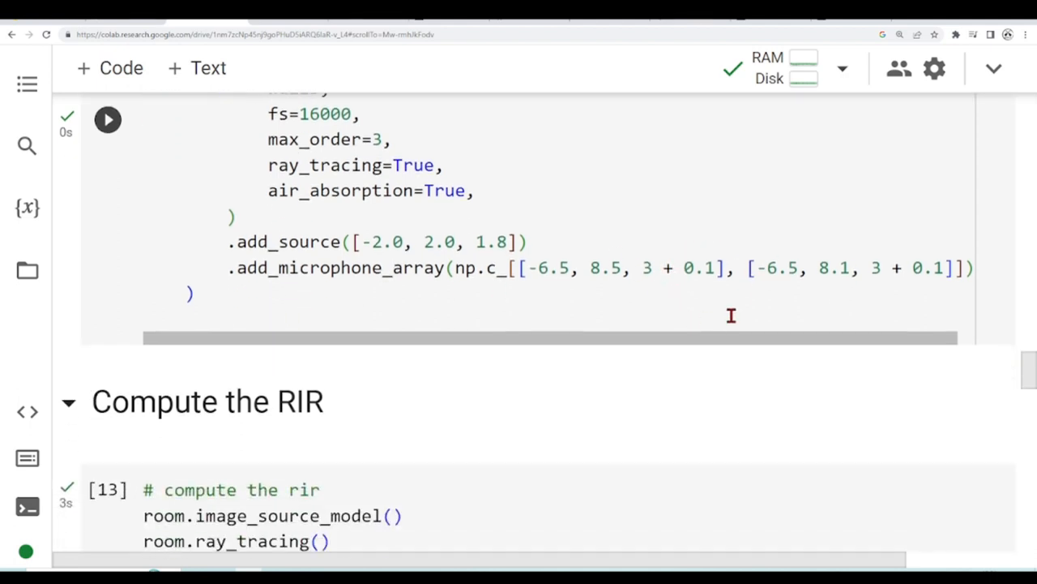
scroll(892, 324, "down", 2)
scroll(976, 353, "down", 2)
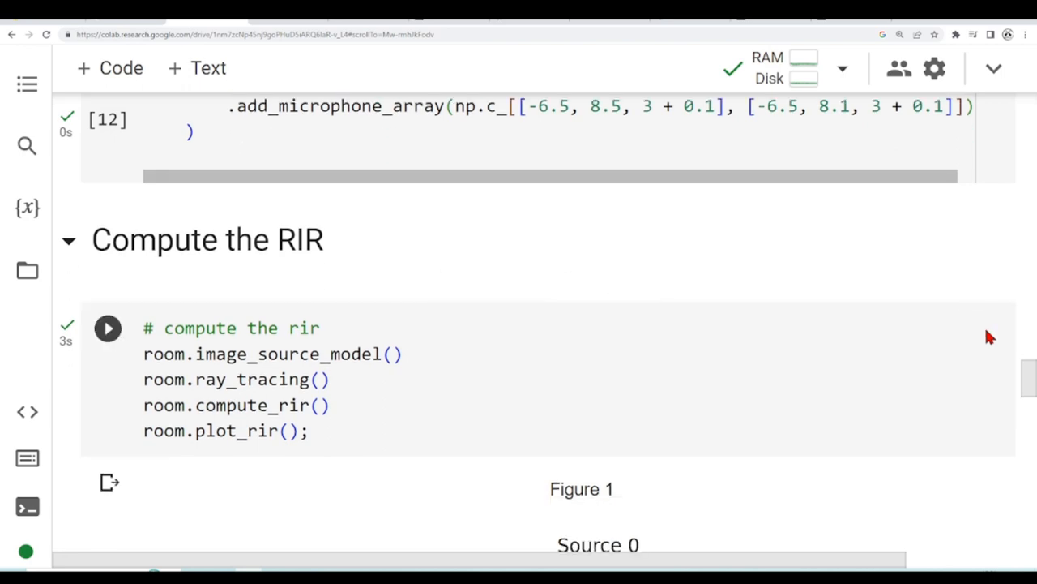
scroll(989, 337, "down", 3)
scroll(989, 338, "down", 2)
scroll(989, 337, "down", 2)
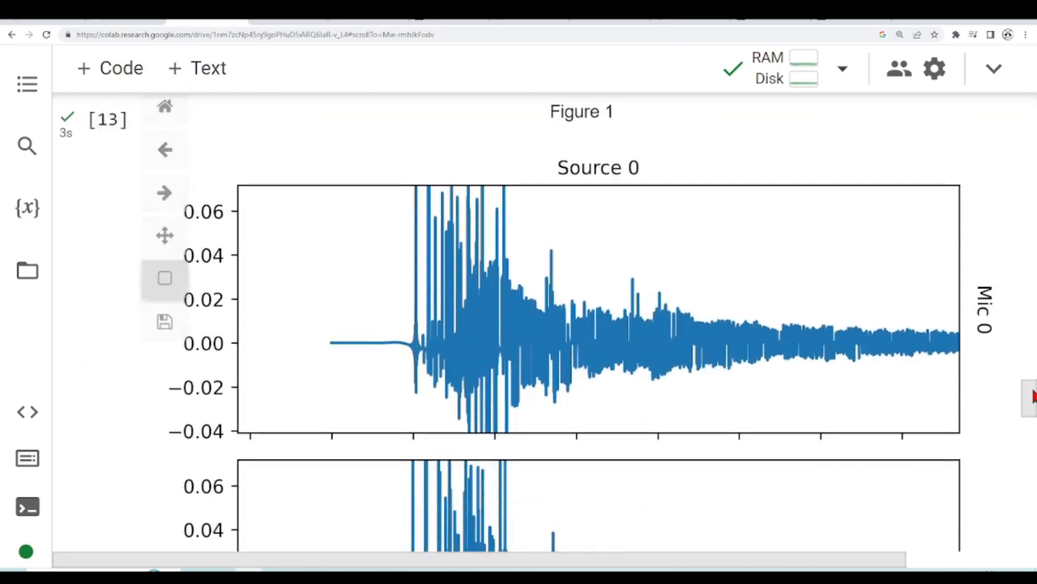
scroll(1021, 389, "down", 3)
scroll(1029, 413, "down", 3)
left_click_drag(1031, 421, 1031, 57)
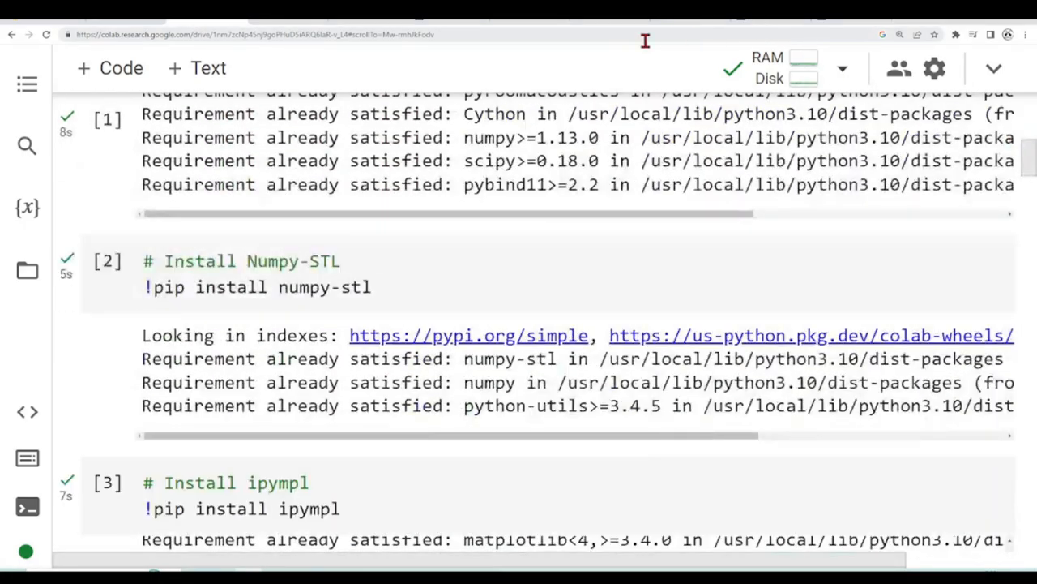
Glance at the ipympl documentation tab and return to the Colab notebook
left_click(615, 22)
scroll(696, 274, "up", 2)
scroll(695, 274, "up", 2)
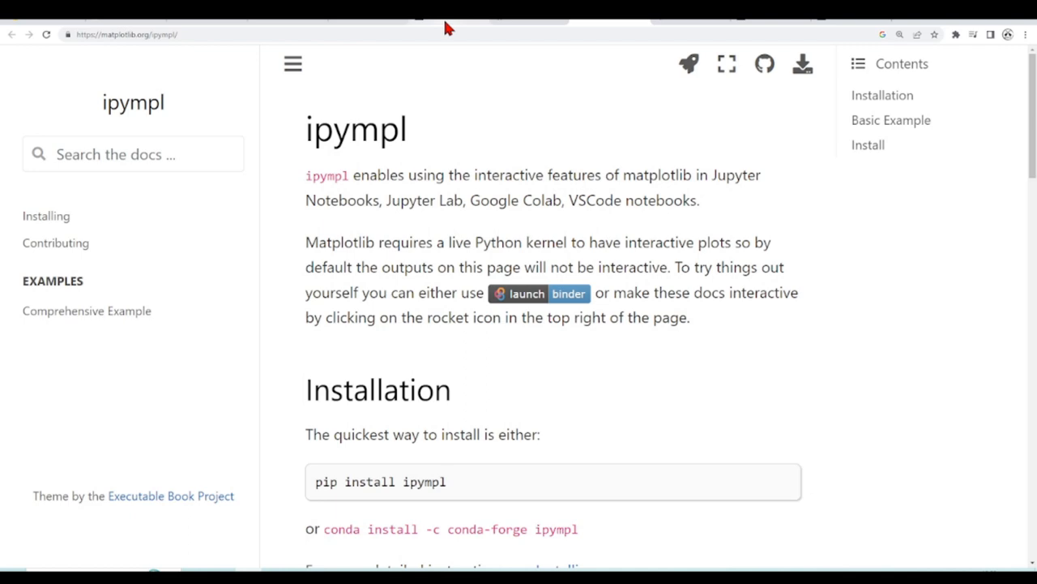
left_click(206, 22)
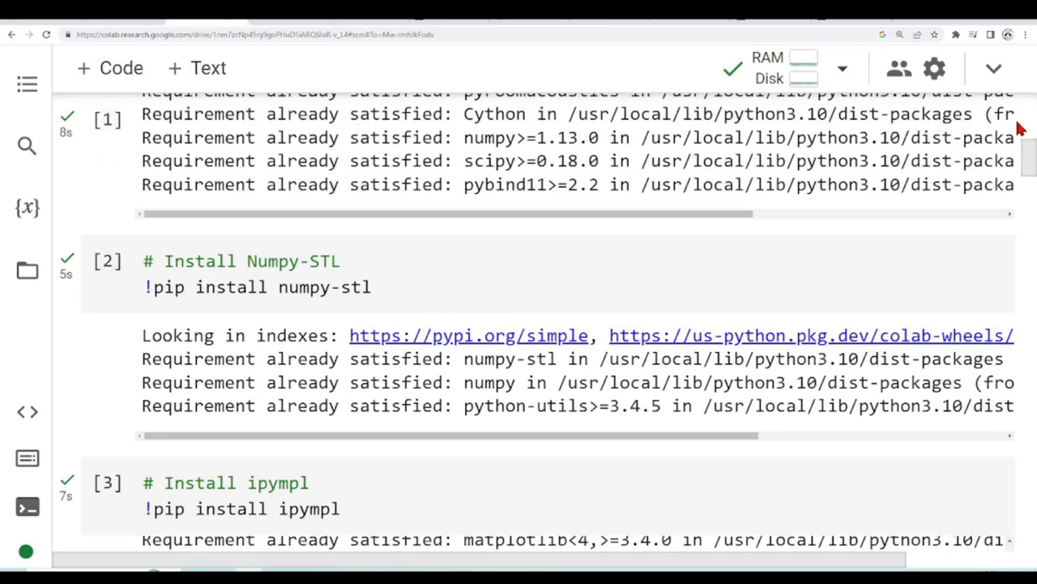
scroll(1019, 129, "up", 5)
left_click_drag(1031, 142, 1031, 158)
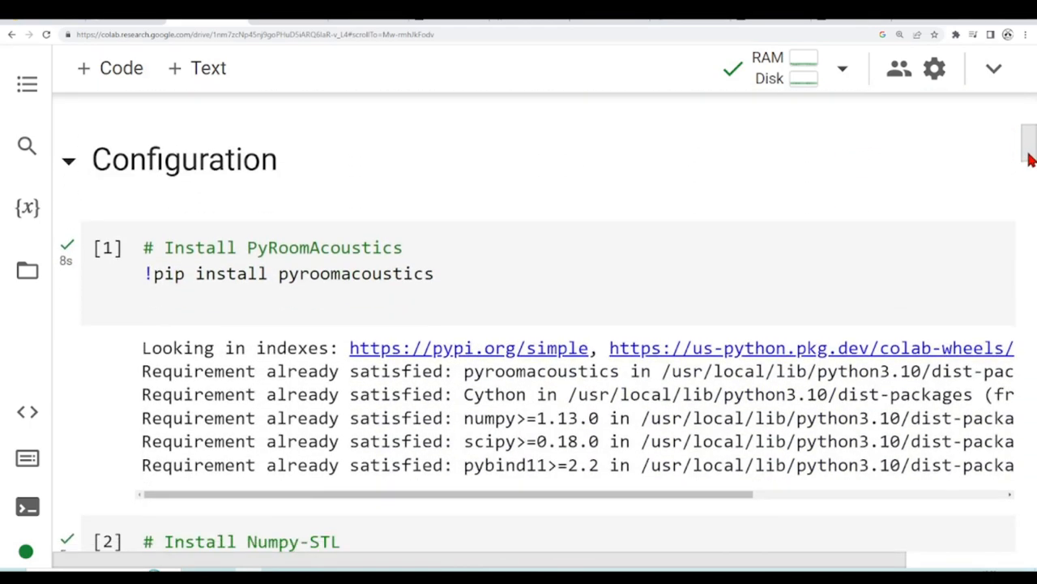
left_click_drag(1031, 158, 1033, 186)
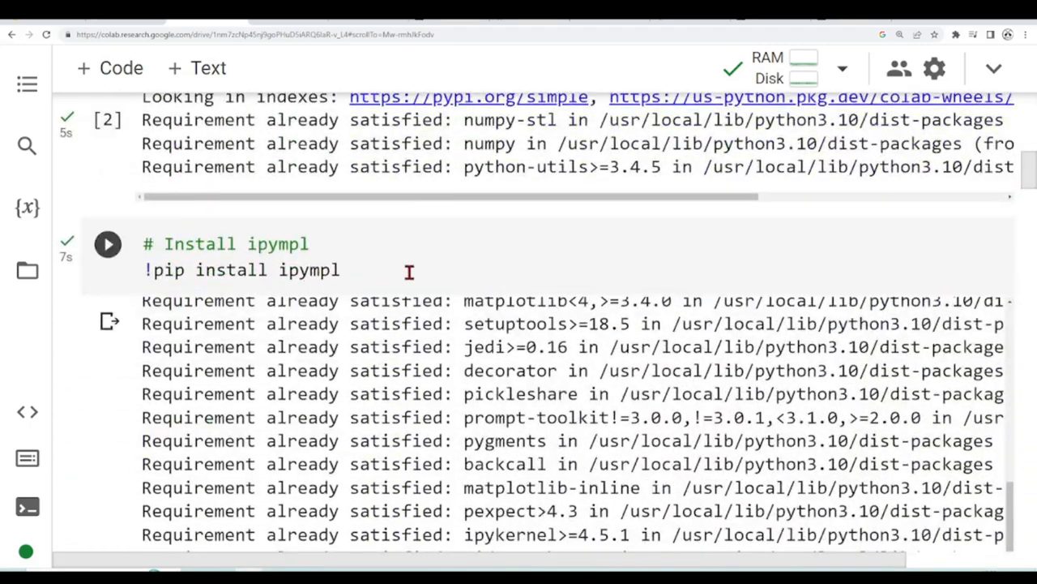
left_click_drag(1027, 235, 1031, 257)
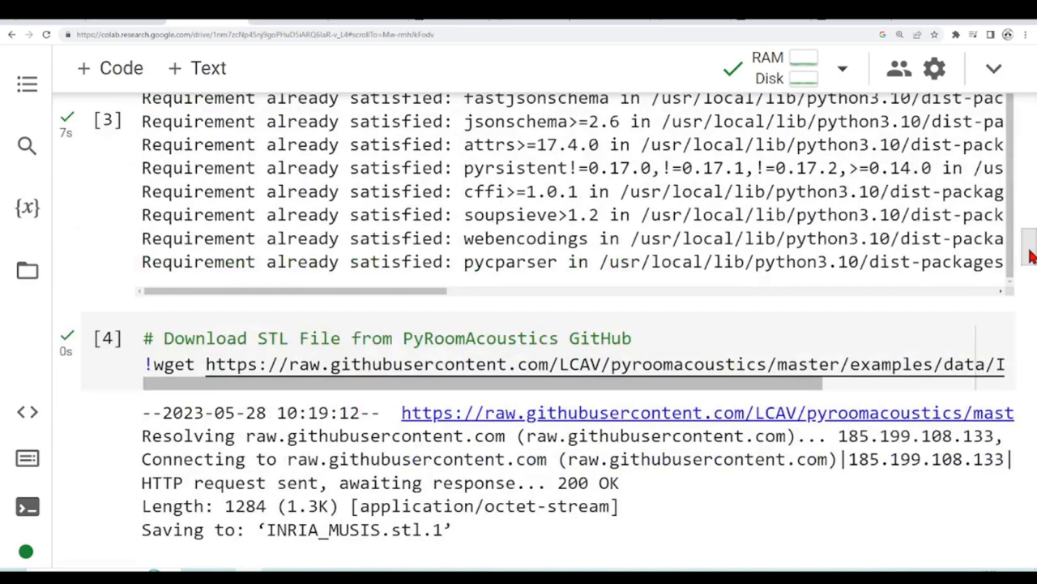